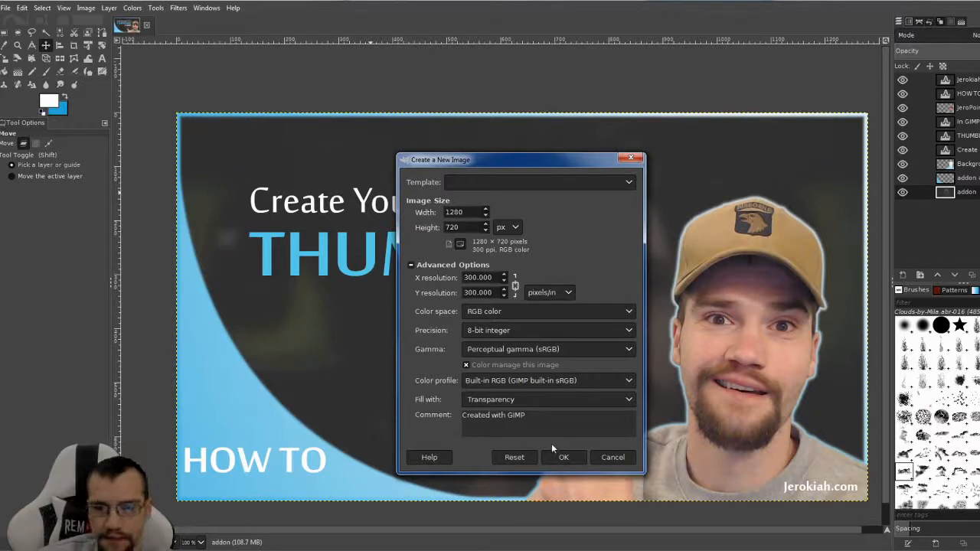
- Create a 1280 × 720 px image at 300 ppi with a transparent fill, comparing it briefly with the finished thumbnail
click(563, 458)
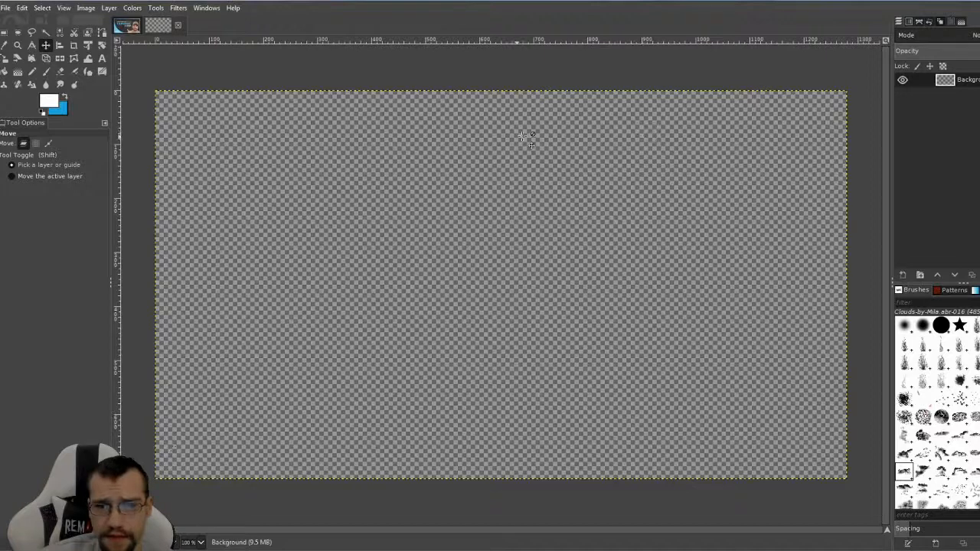
click(130, 27)
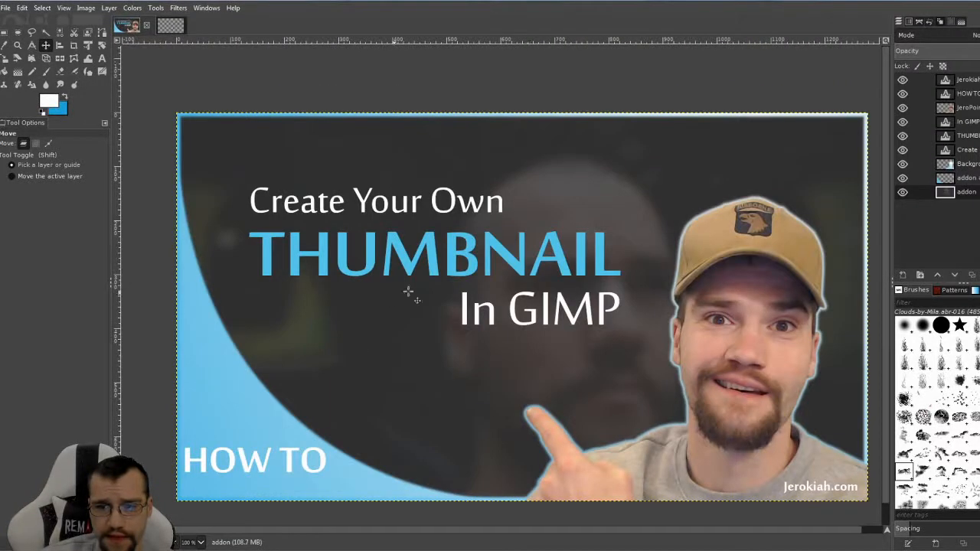
click(172, 29)
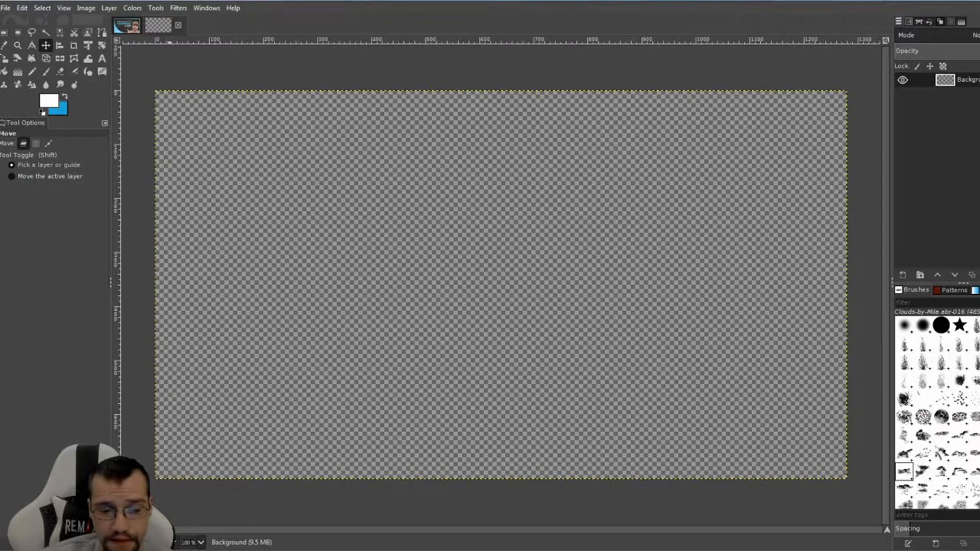
- Add bgforvid.png from the ThumbnailHowTo folder to the new image as a layer
click(232, 549)
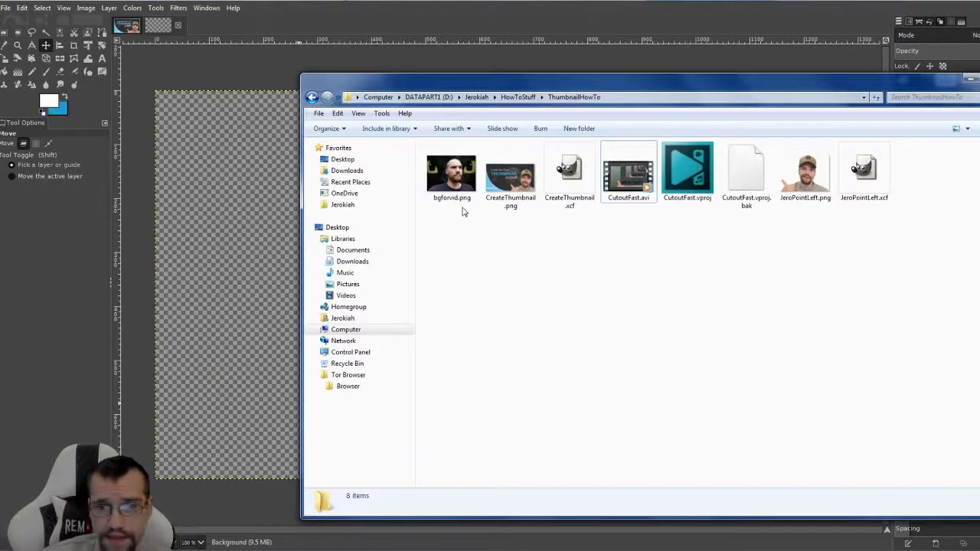
drag(452, 178, 251, 240)
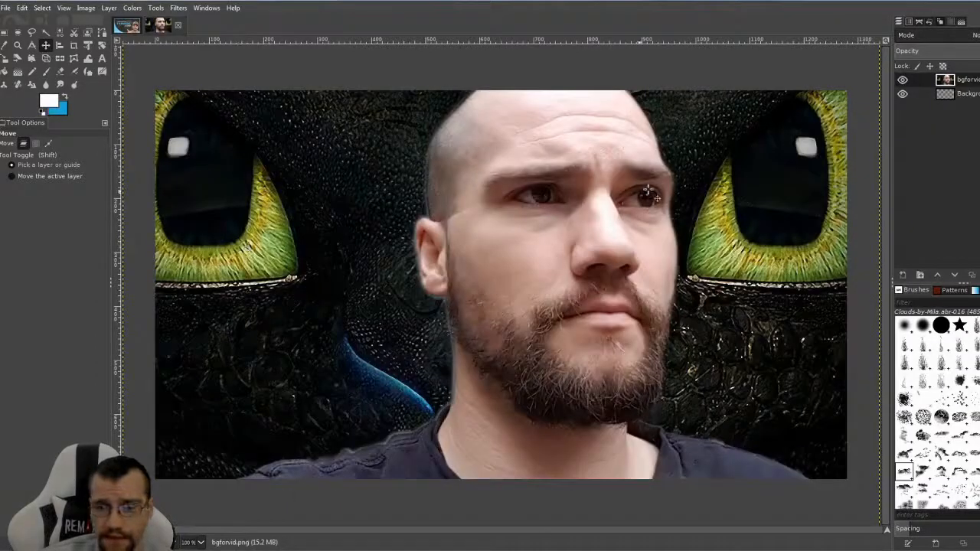
- Scale the bgforvid.png layer proportionally to 1280 px wide and align its sides with the canvas edges
click(5, 61)
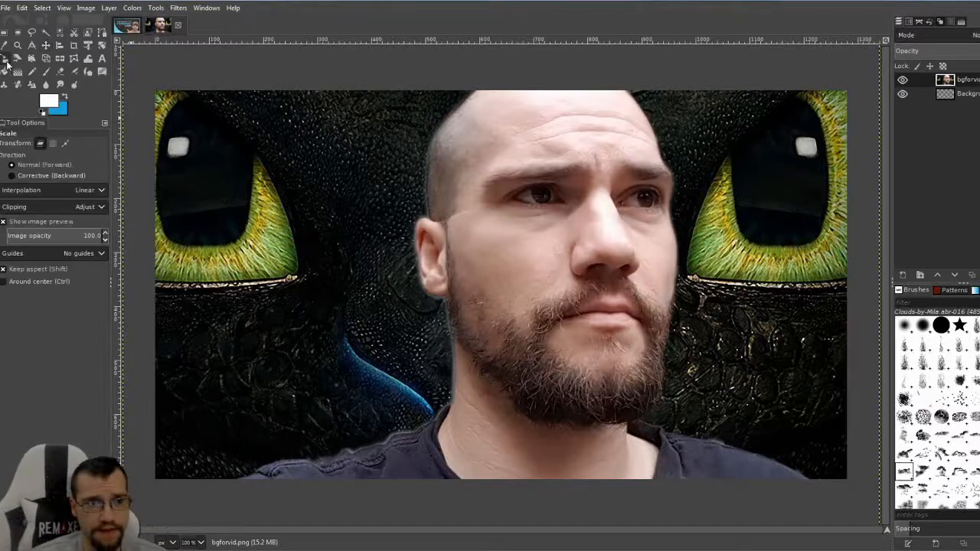
click(278, 164)
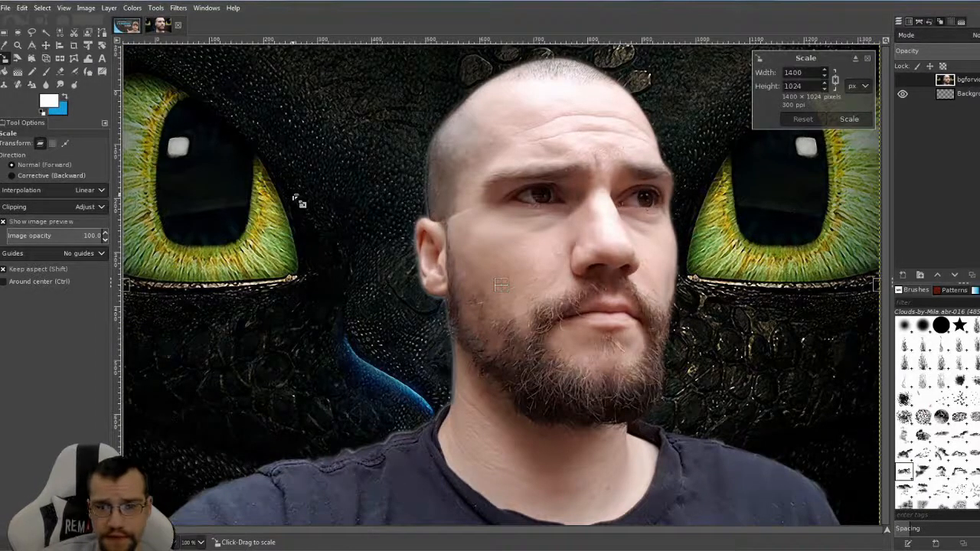
drag(345, 148, 296, 175)
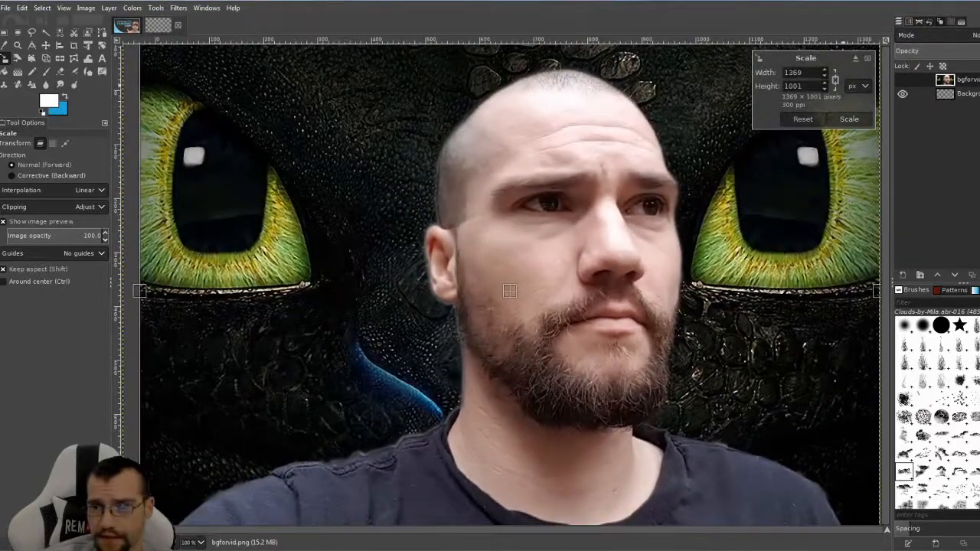
drag(804, 73, 775, 75)
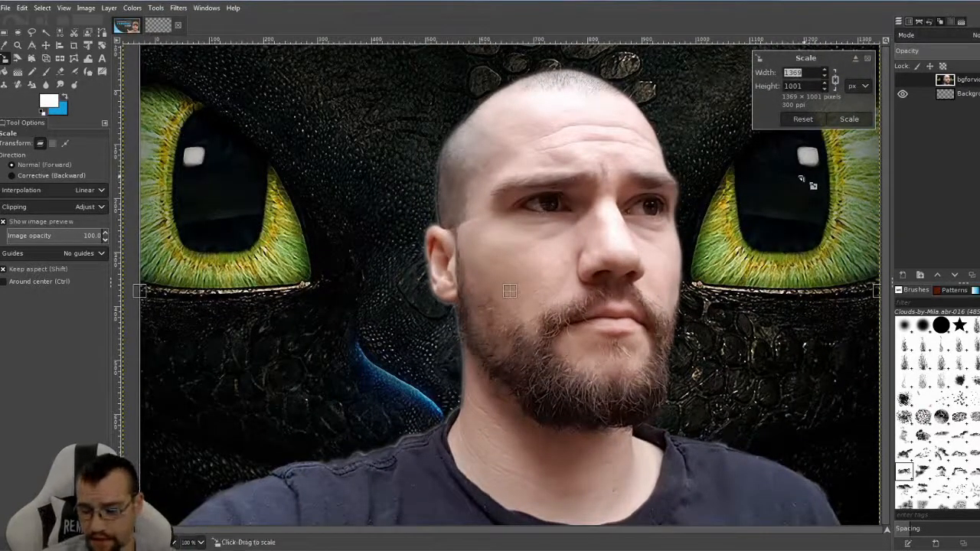
text(1280)
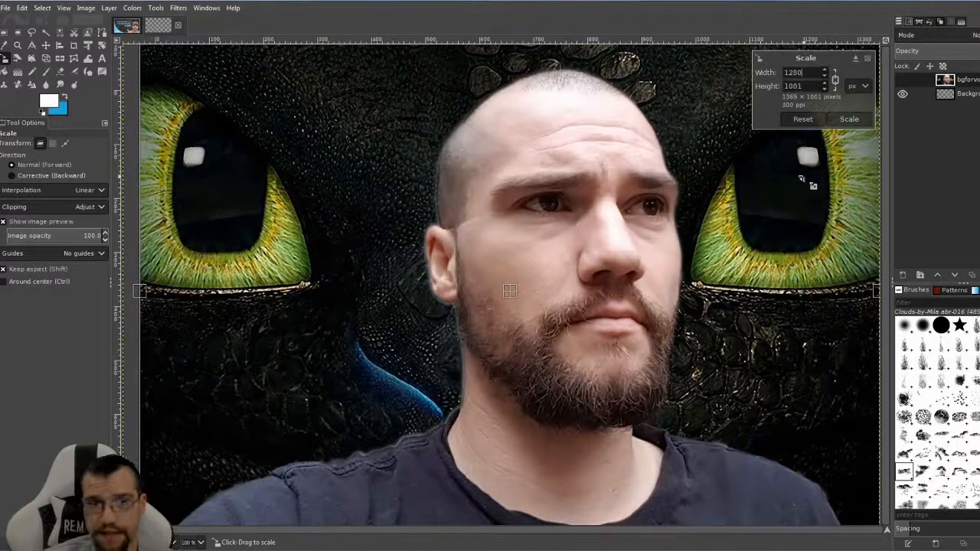
click(815, 85)
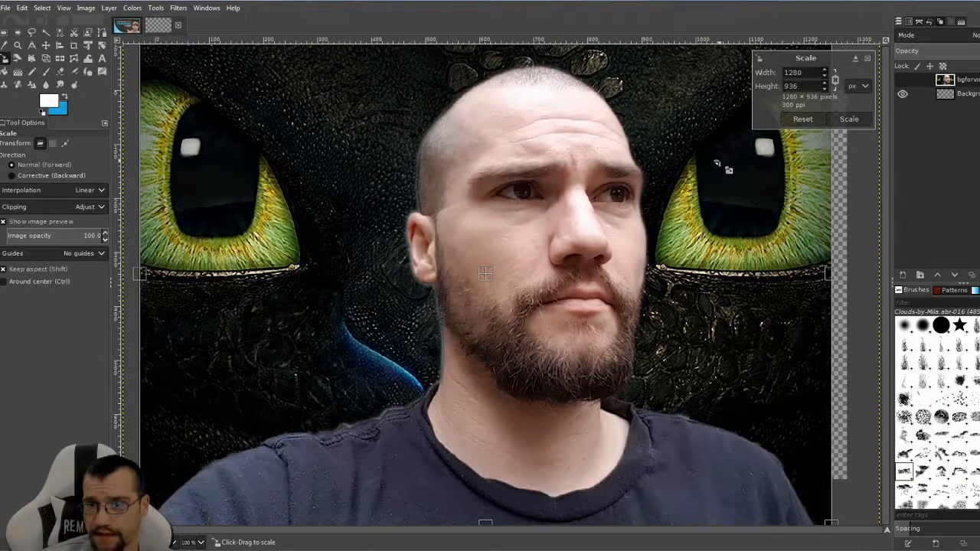
drag(485, 275, 502, 274)
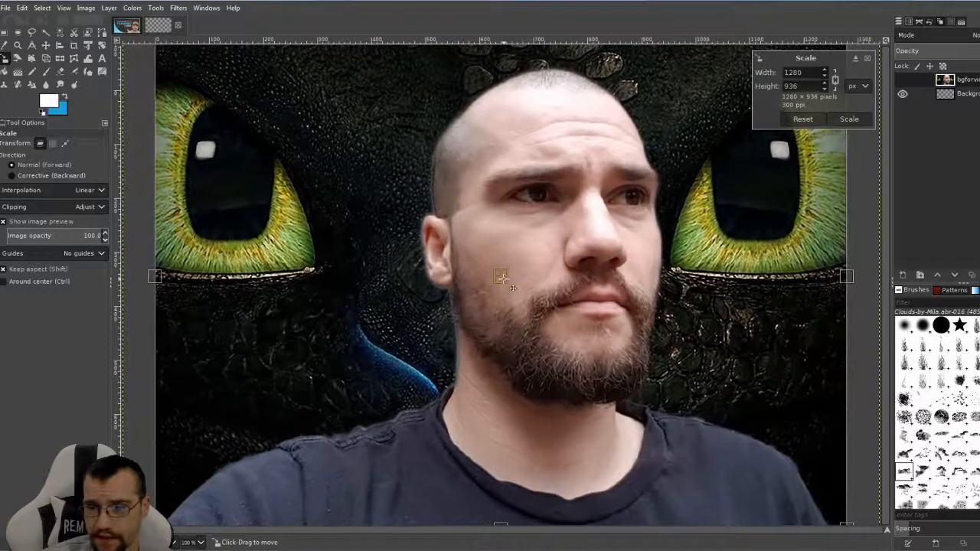
click(850, 119)
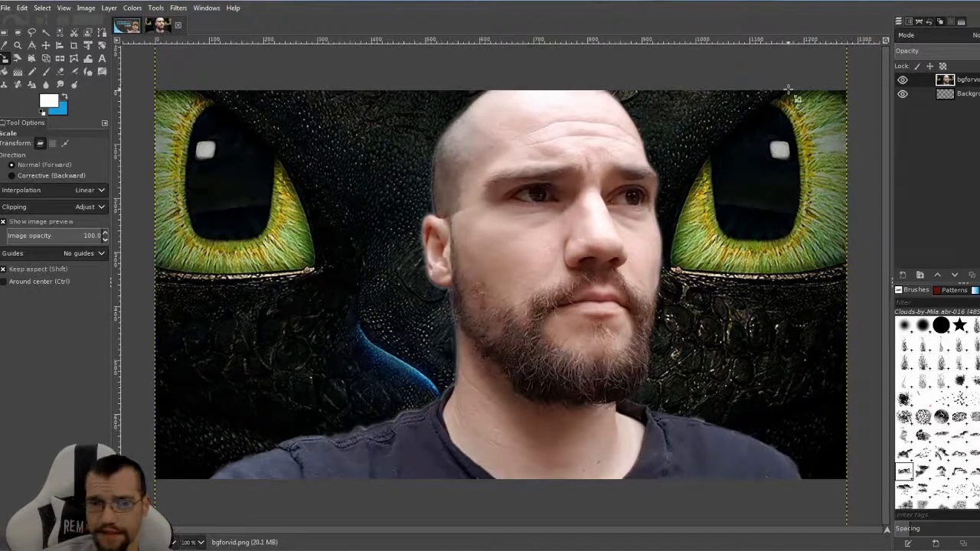
- Move the bgforvid.png layer straight down until its upper edge meets the upper edge of the canvas
key(m)
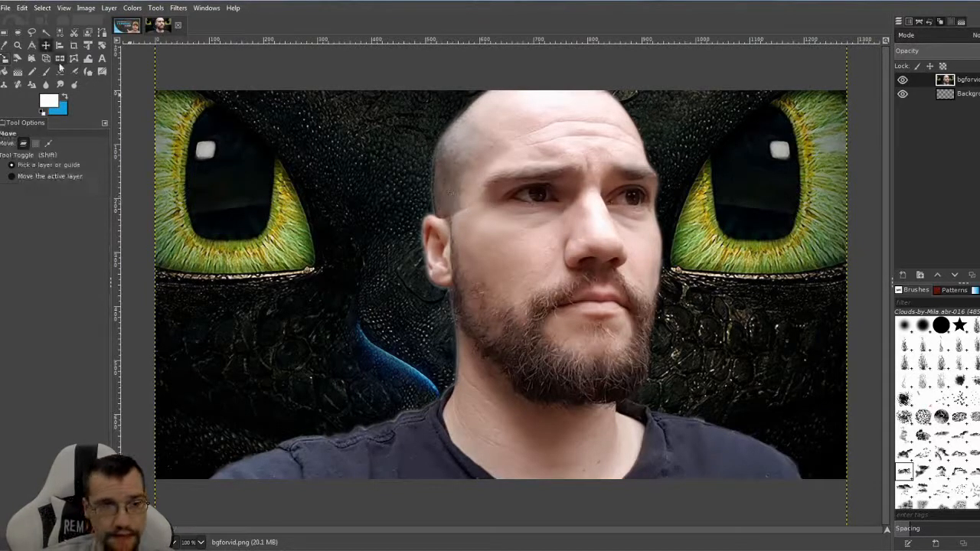
click(377, 243)
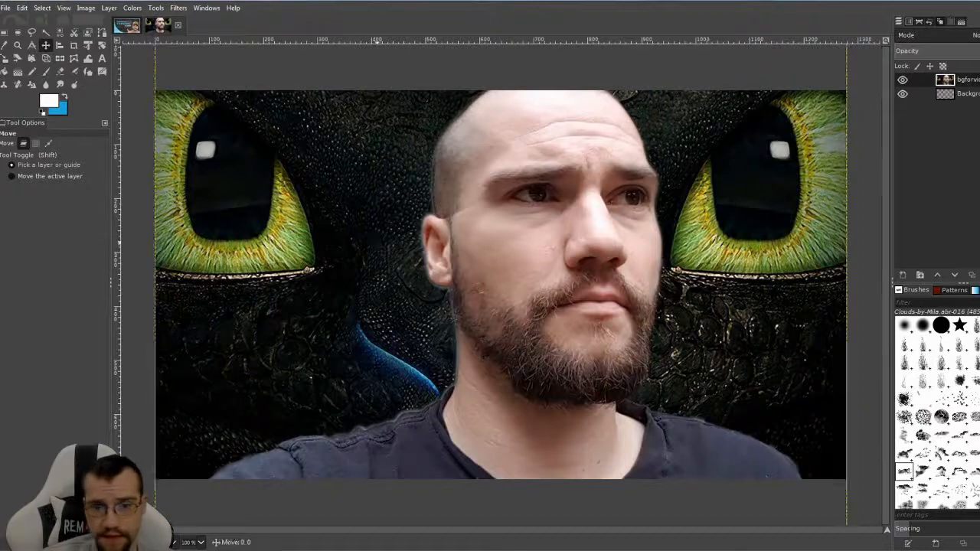
key(Down)
key(Down)
key(Down)
key(Down)
key(Down)
key(Down)
key(Down)
key(Down)
key(Down)
key(Down)
key(Down)
key(Down)
key(Down)
key(Down)
key(Down)
key(Down)
key(Down)
key(Down)
key(Down)
key(Down)
key(Down)
key(Down)
key(Down)
key(Down)
key(Down)
key(Down)
key(Down)
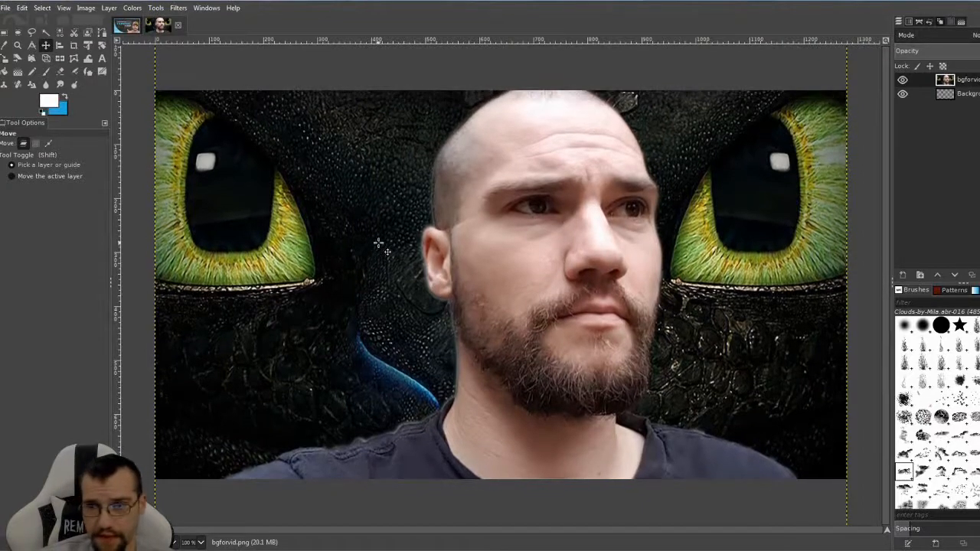
key(Down)
key(Down)
key(Down)
key(Down)
key(Down)
key(Down)
key(Down)
key(Down)
key(Down)
key(Down)
key(Down)
key(Down)
key(Down)
key(Down)
key(Down)
key(Down)
key(Down)
key(Down)
key(Down)
key(Down)
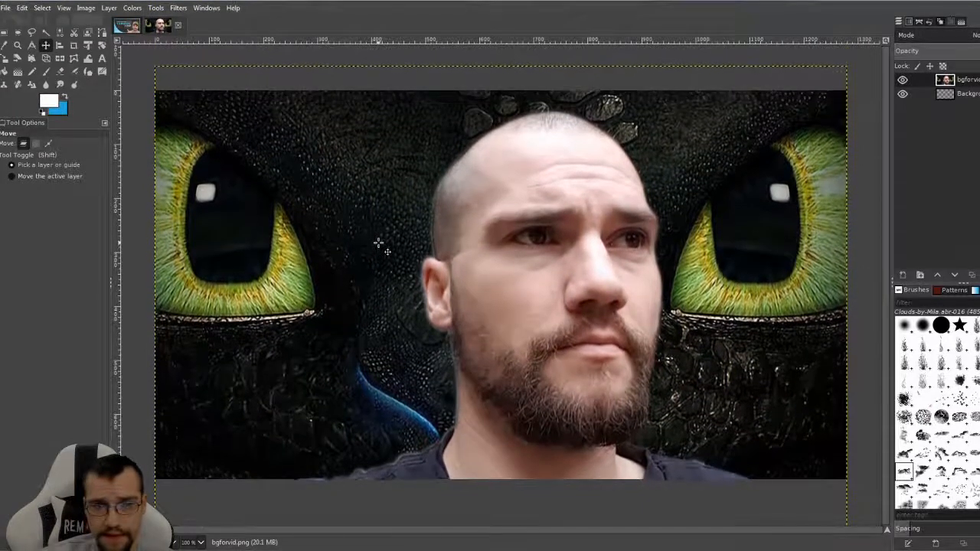
key(Down)
key(Down)
key(Down)
key(Down)
key(Down)
key(Down)
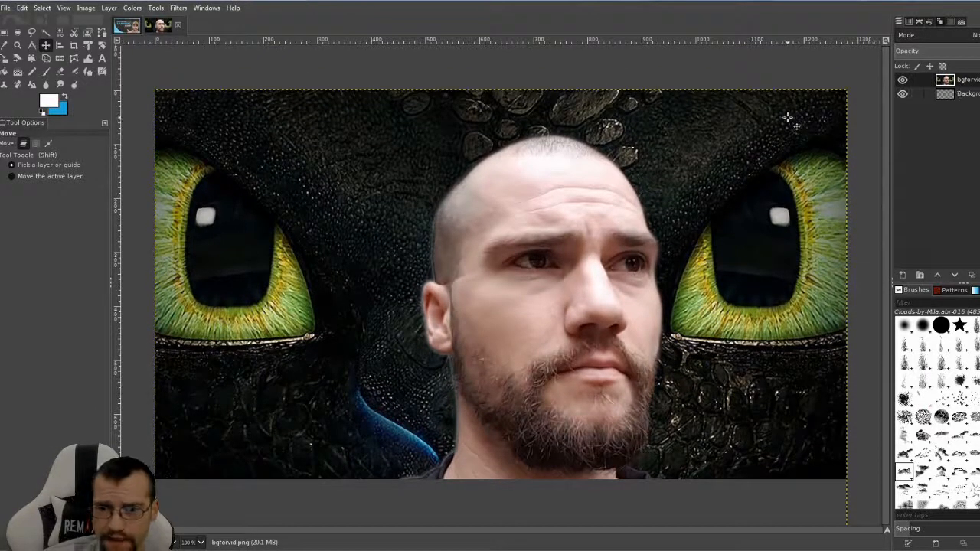
- Fit the bgforvid.png layer's boundary to the image size and place the layer below the Background layer
right_click(956, 79)
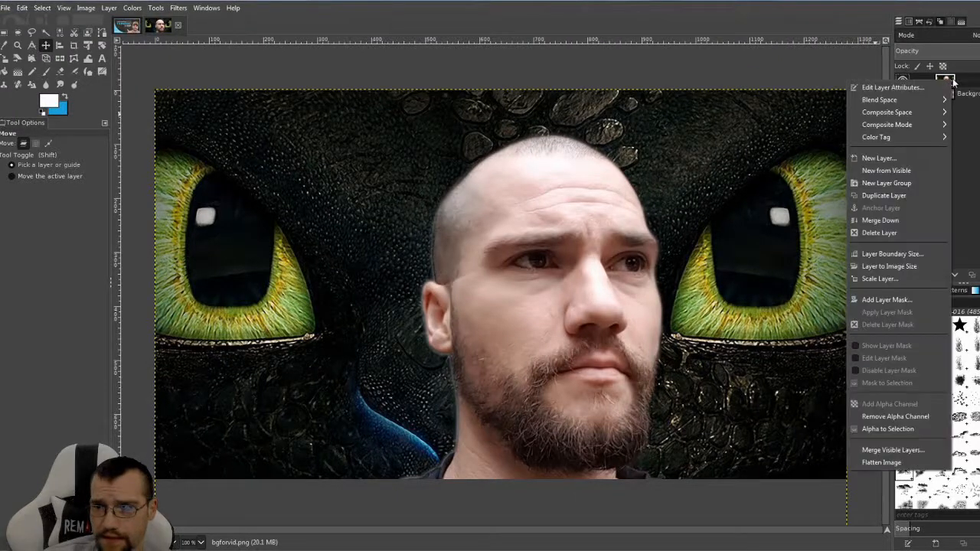
mouse_move(917, 141)
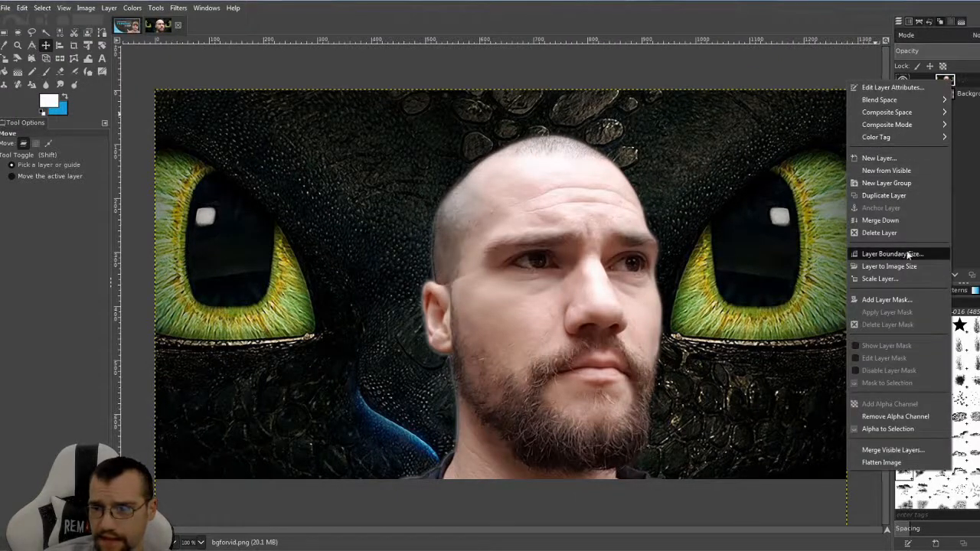
click(890, 267)
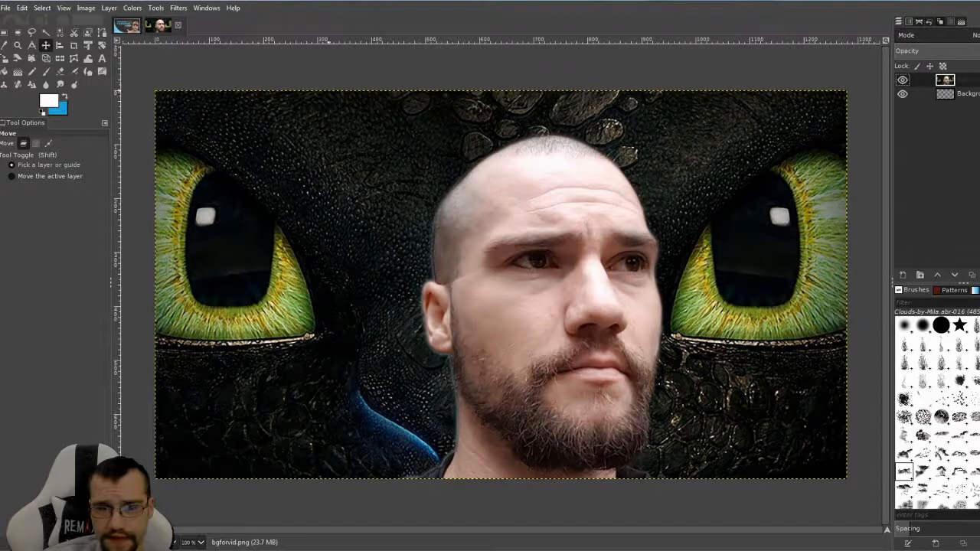
drag(941, 81, 946, 108)
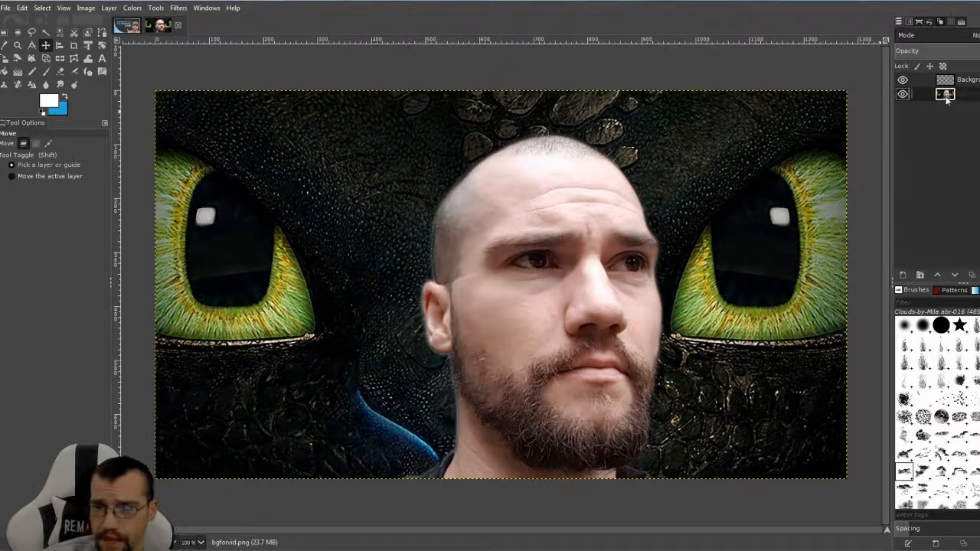
- Create a transparent 1280 × 720 px layer named addon and place it below the bgforvid.png layer
right_click(947, 98)
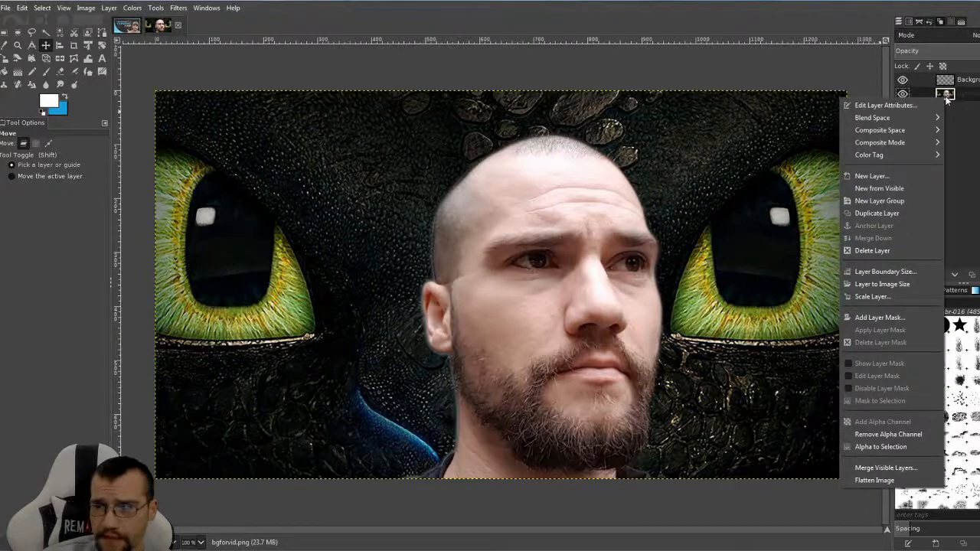
click(889, 183)
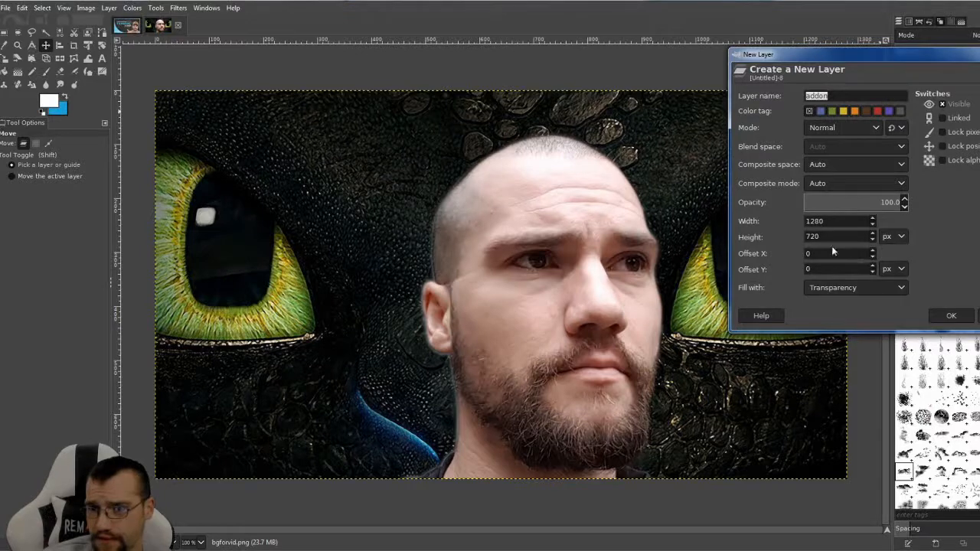
click(947, 317)
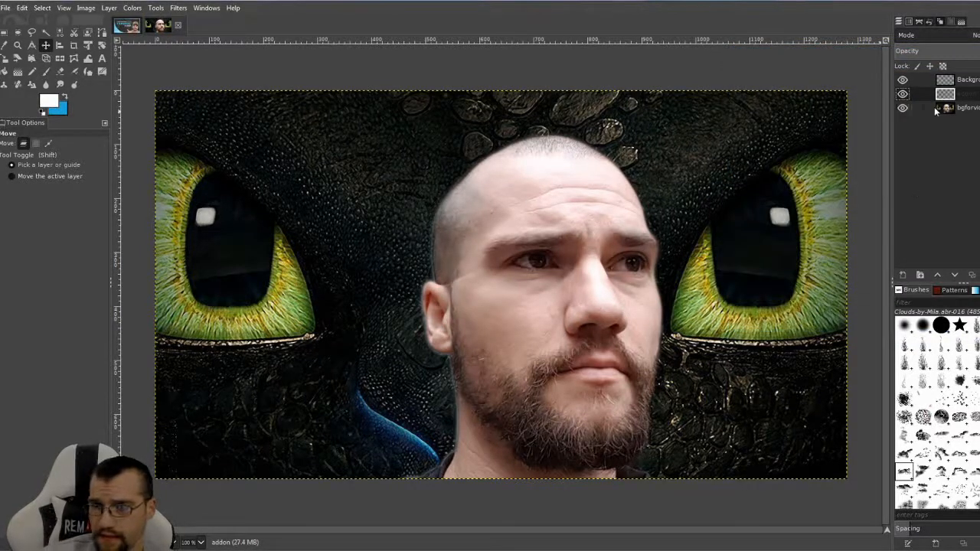
drag(945, 95, 944, 124)
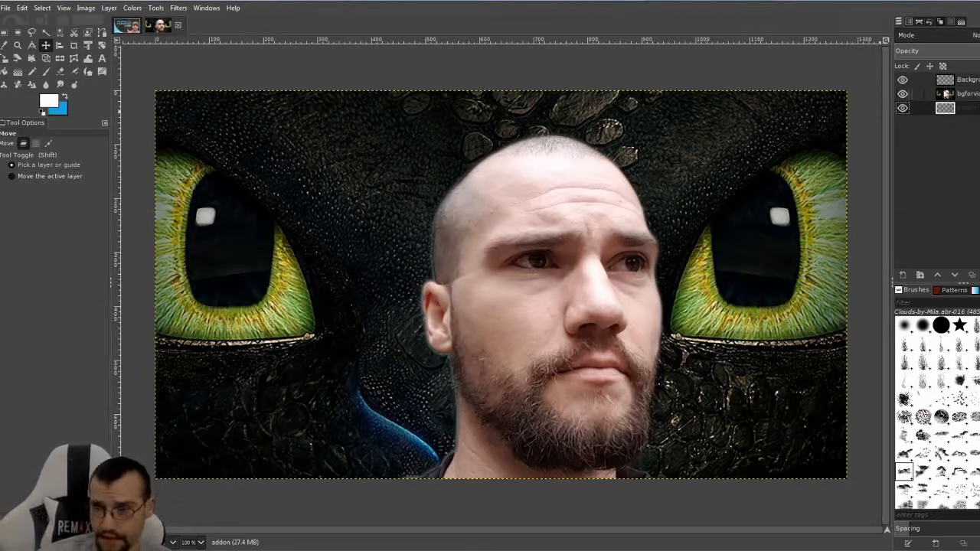
- Lower the opacity of the bgforvid.png layer until the photo is only faintly visible
click(948, 93)
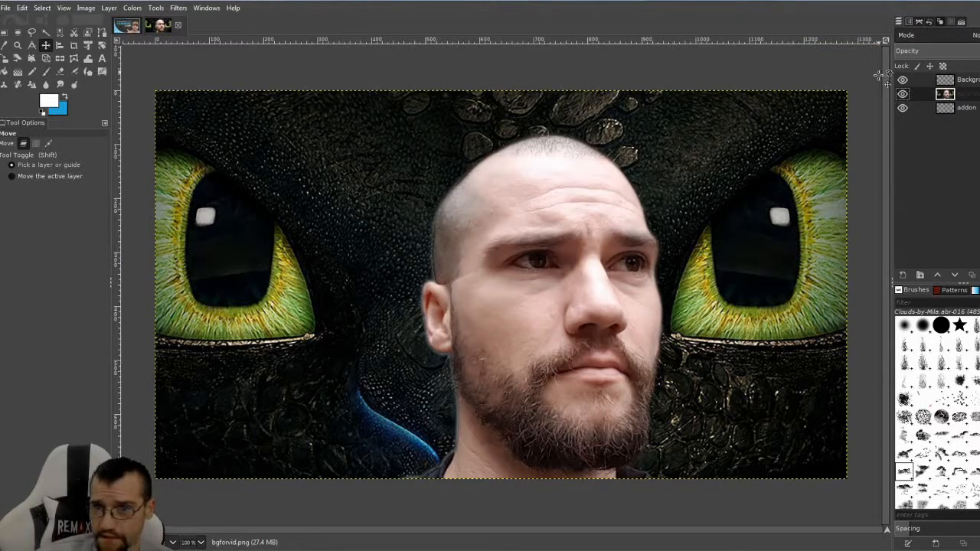
drag(962, 49, 911, 51)
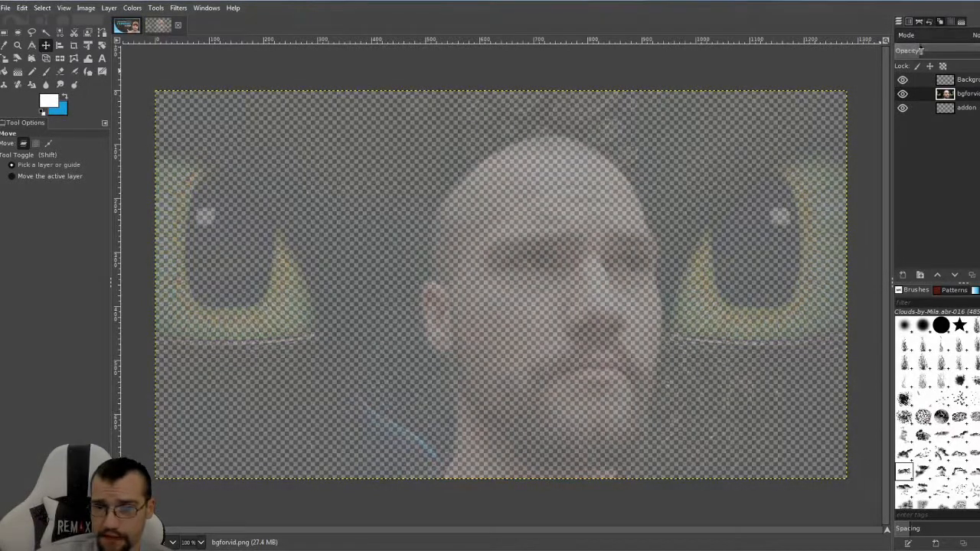
- Select the addon layer and set the foreground color to dark gray 333333
click(942, 111)
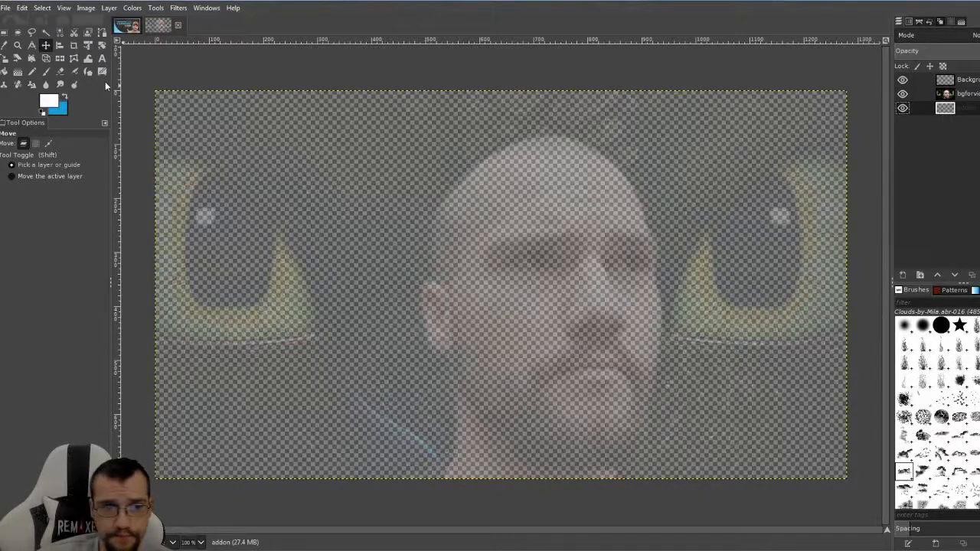
click(55, 98)
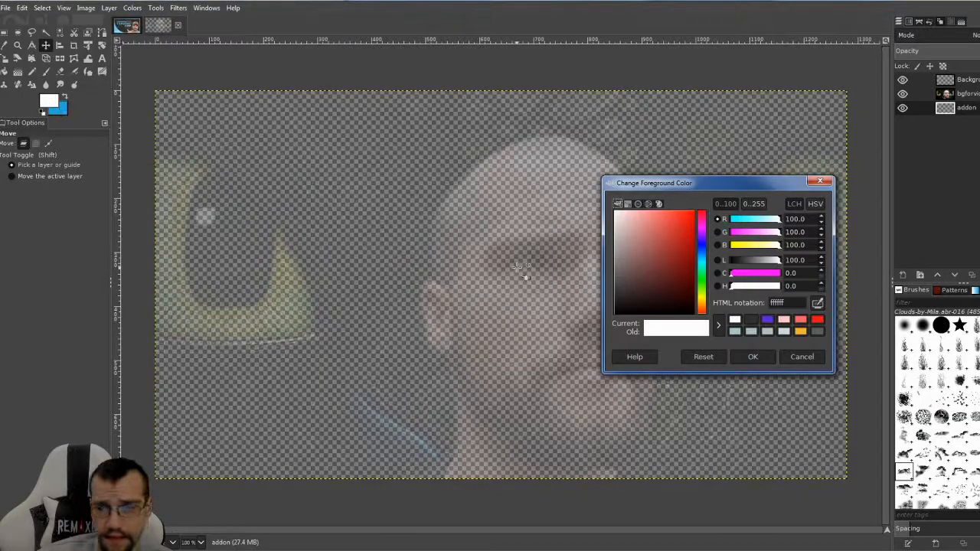
click(750, 320)
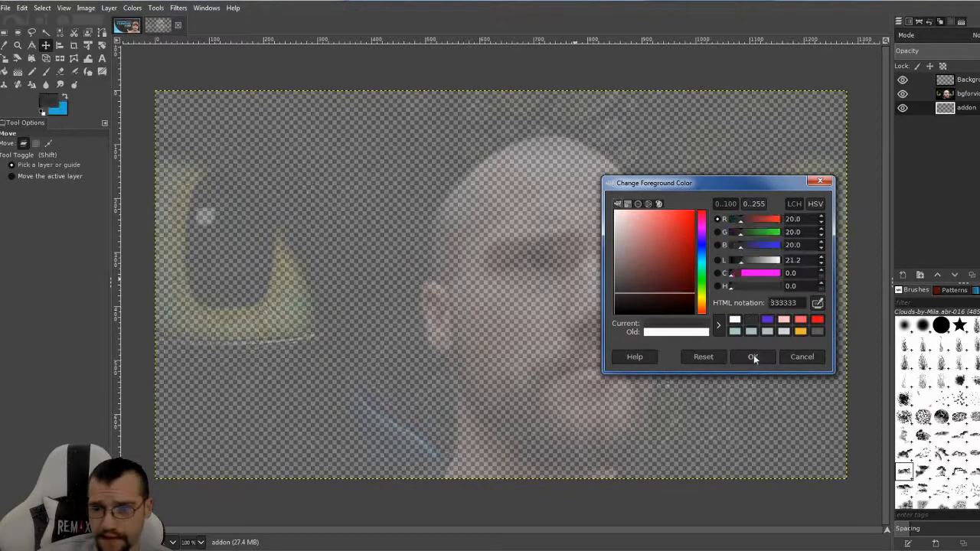
click(754, 357)
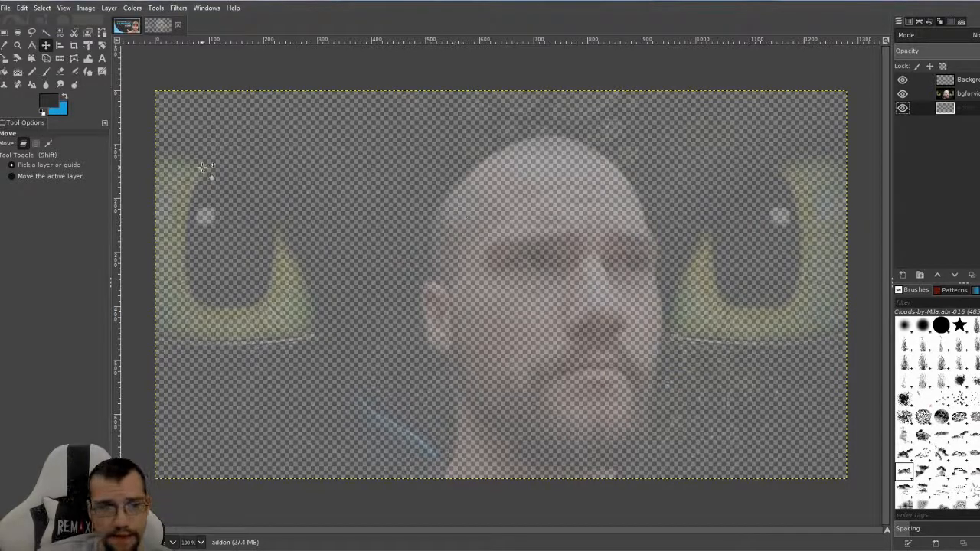
- Fill the whole addon layer with the foreground color using Bucket Fill, and reselect the bgforvid.png layer
click(7, 72)
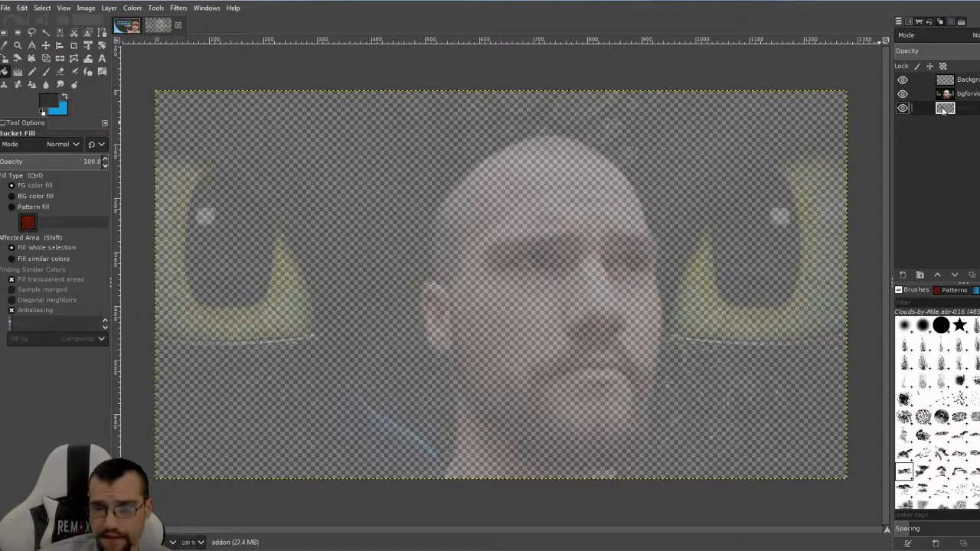
click(651, 221)
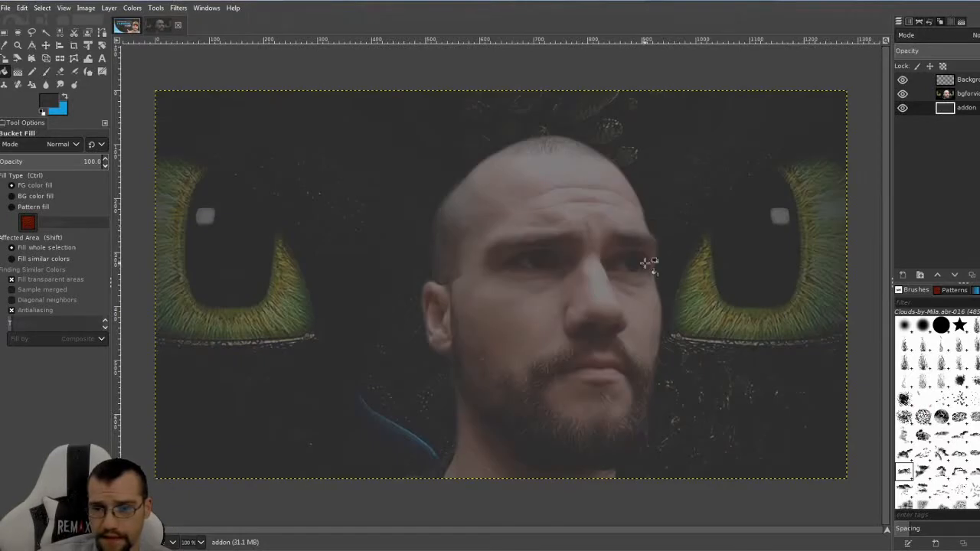
click(946, 95)
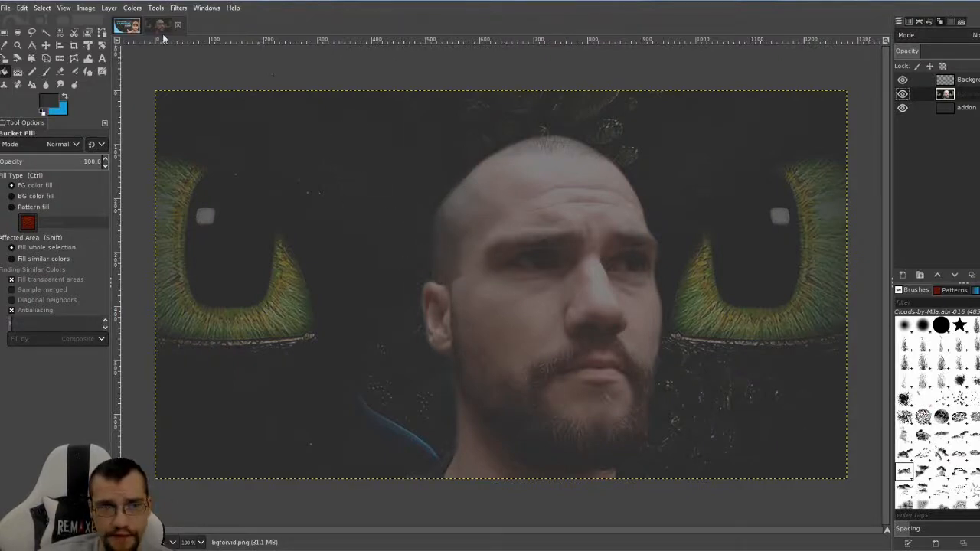
- Apply a Gaussian Blur of about 5.36 in both X and Y to the bgforvid.png layer, comparing it in split view before accepting
click(176, 8)
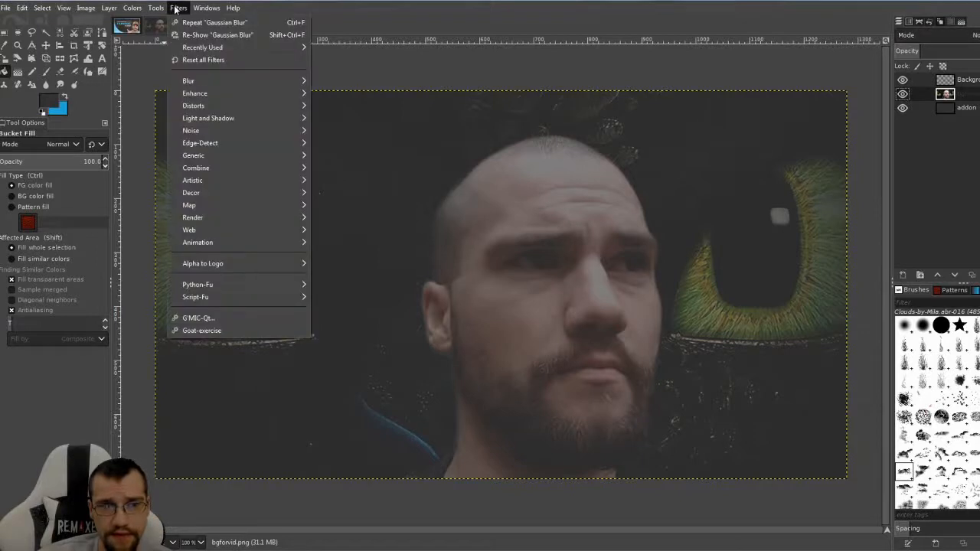
mouse_move(219, 79)
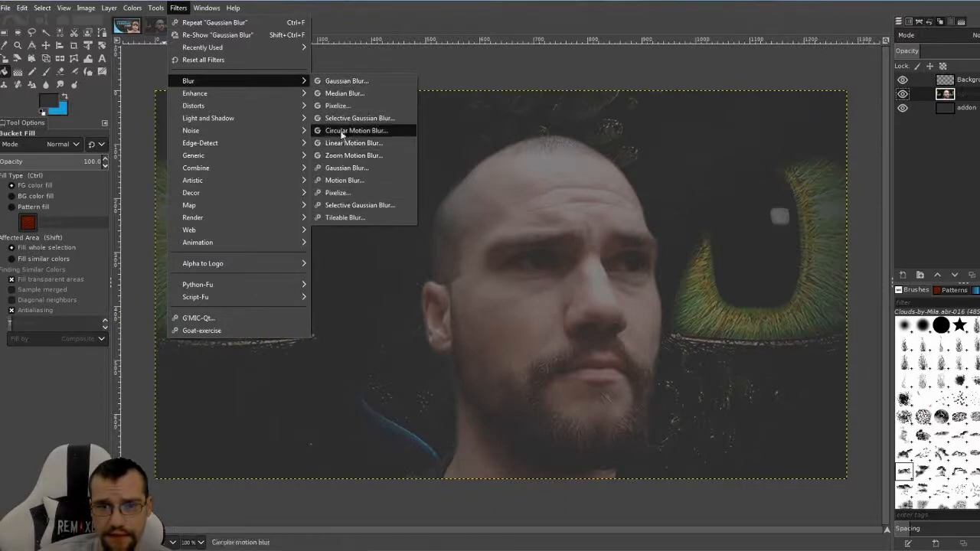
click(345, 81)
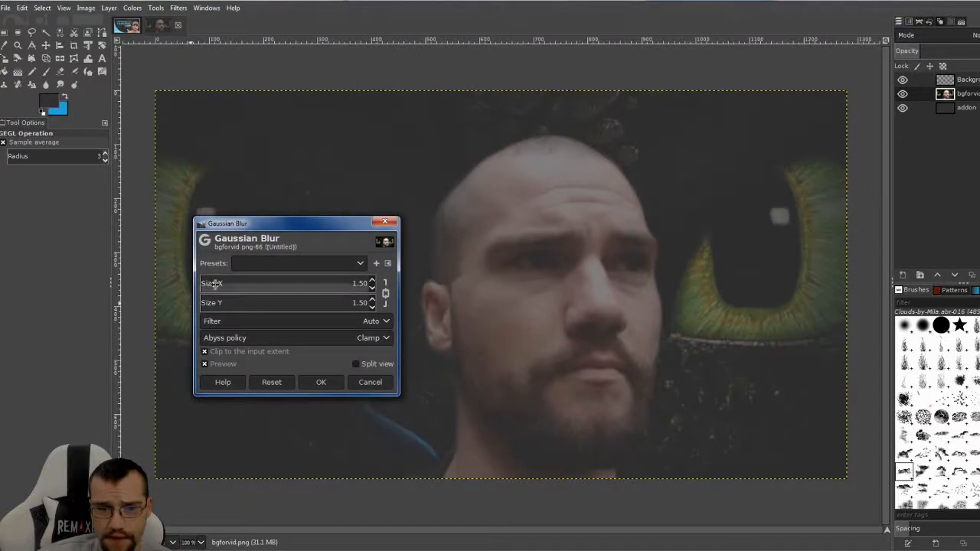
drag(210, 285, 203, 284)
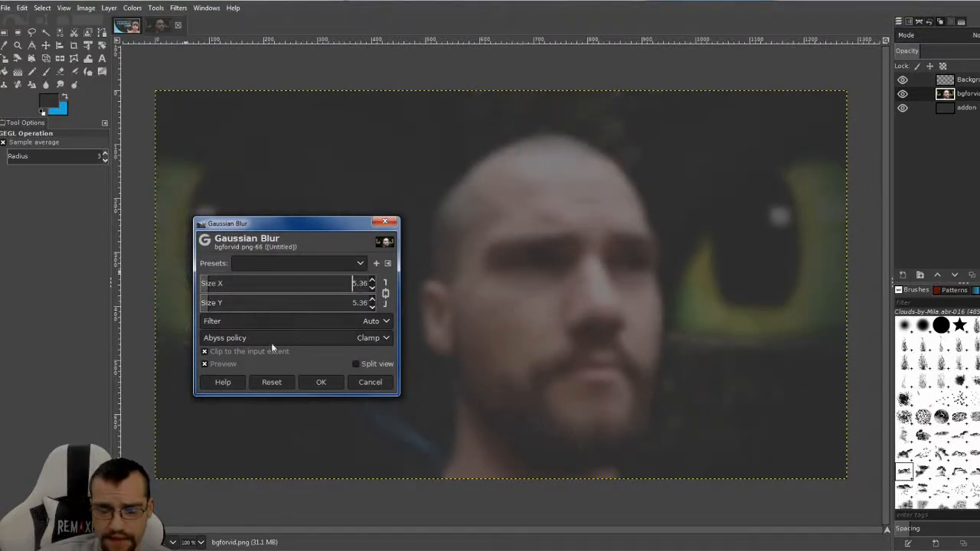
click(356, 364)
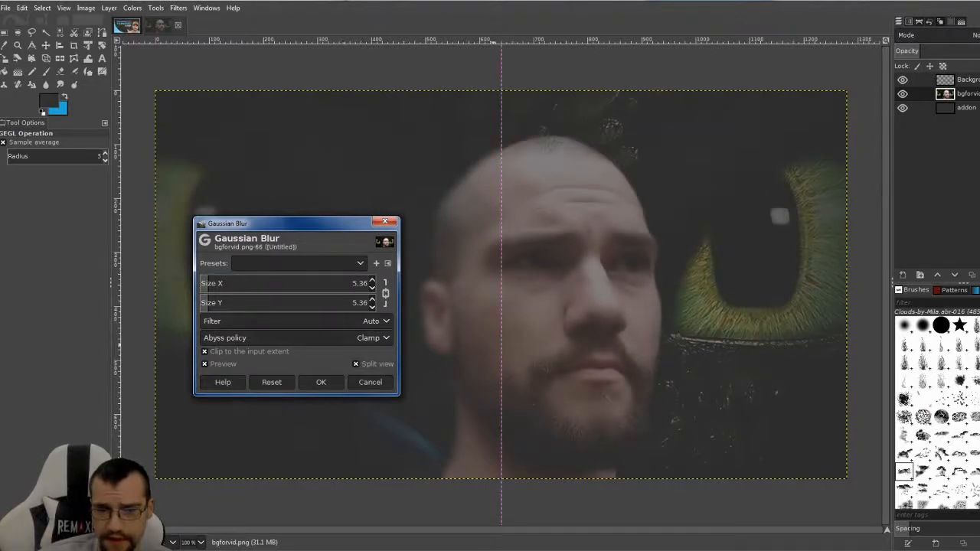
click(355, 364)
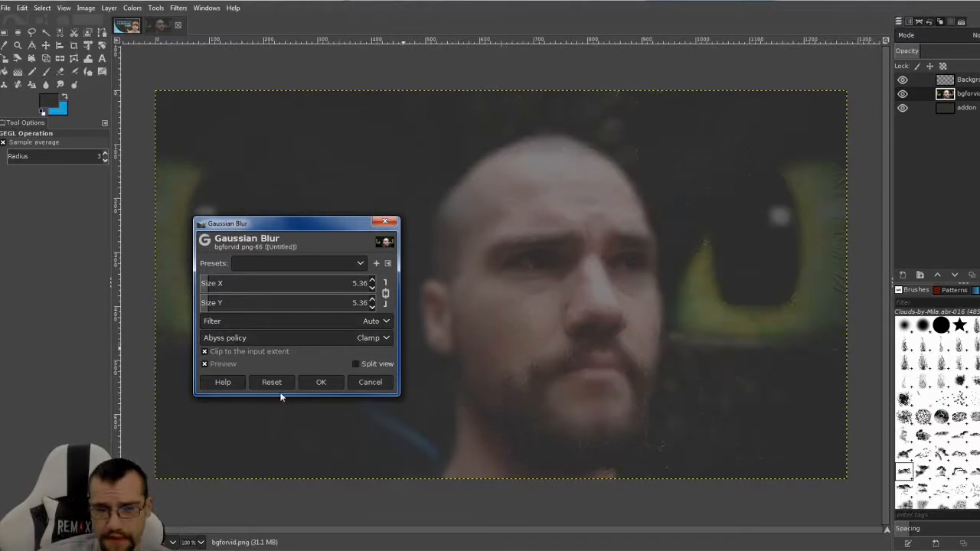
click(320, 382)
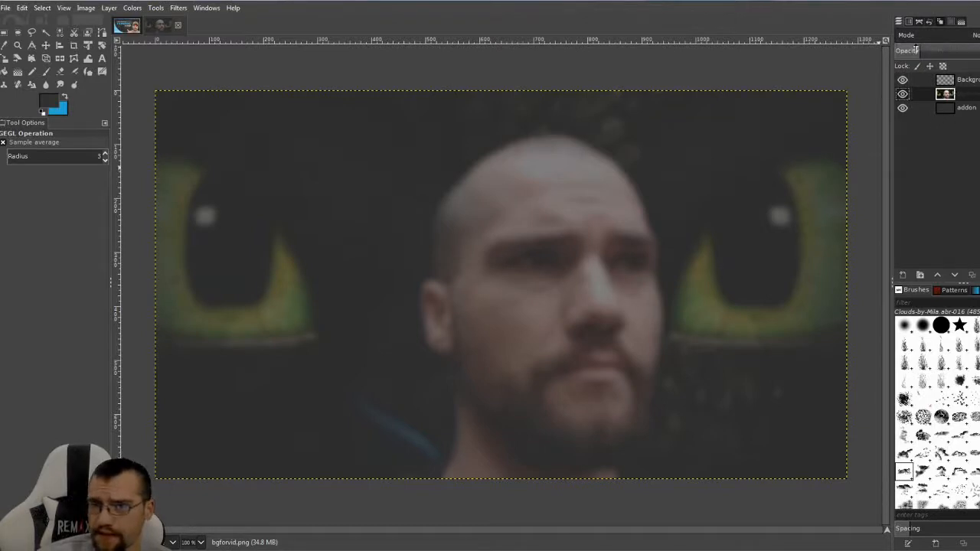
- Lower the bgforvid.png layer's opacity slightly further and merge it down into the addon layer
drag(915, 49, 910, 50)
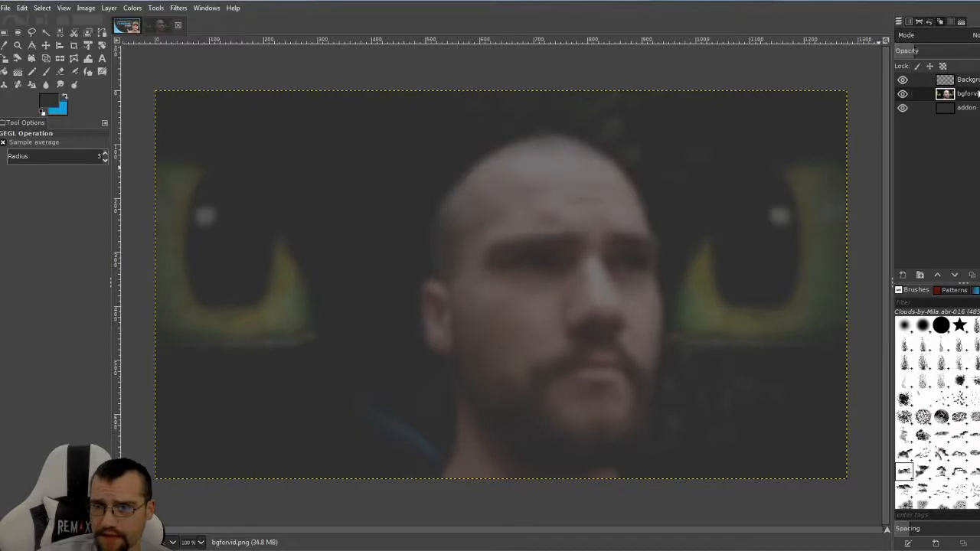
right_click(947, 97)
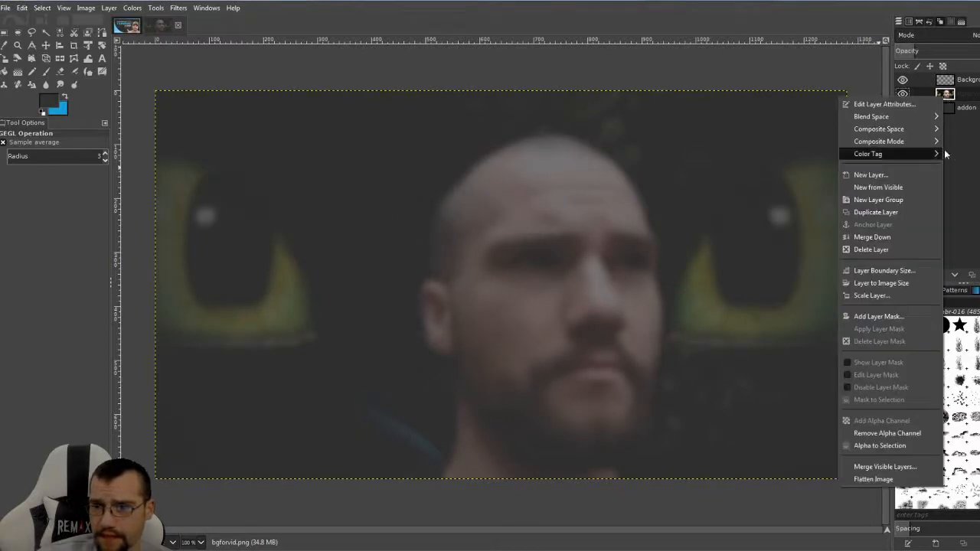
click(873, 238)
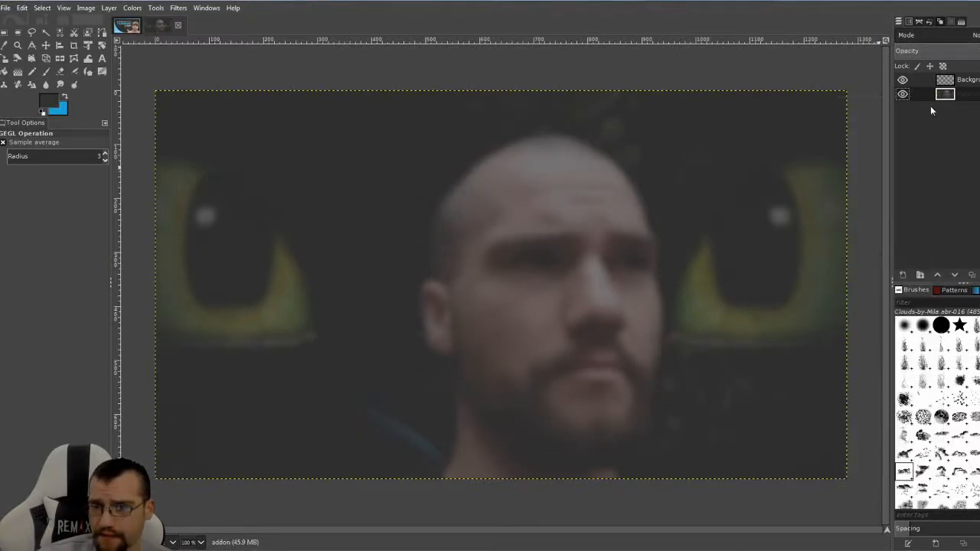
- Select the Background layer and import JeroPointLeft.png from the ThumbnailHowTo folder as a new layer above it
click(946, 80)
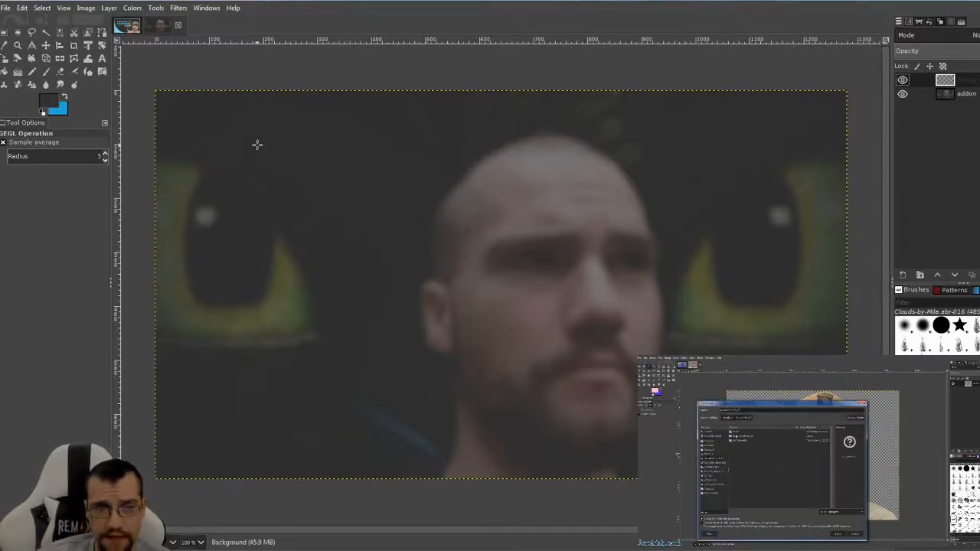
click(146, 550)
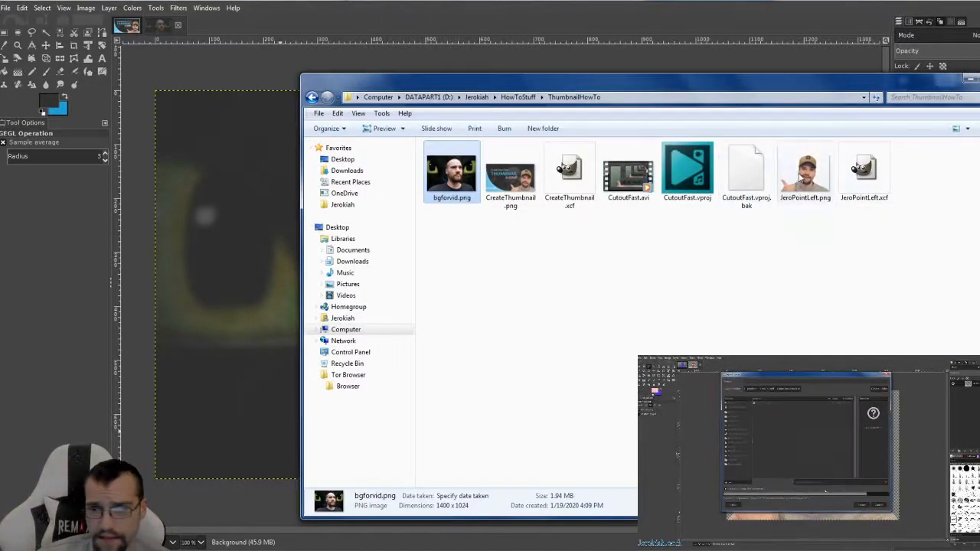
drag(806, 174, 259, 272)
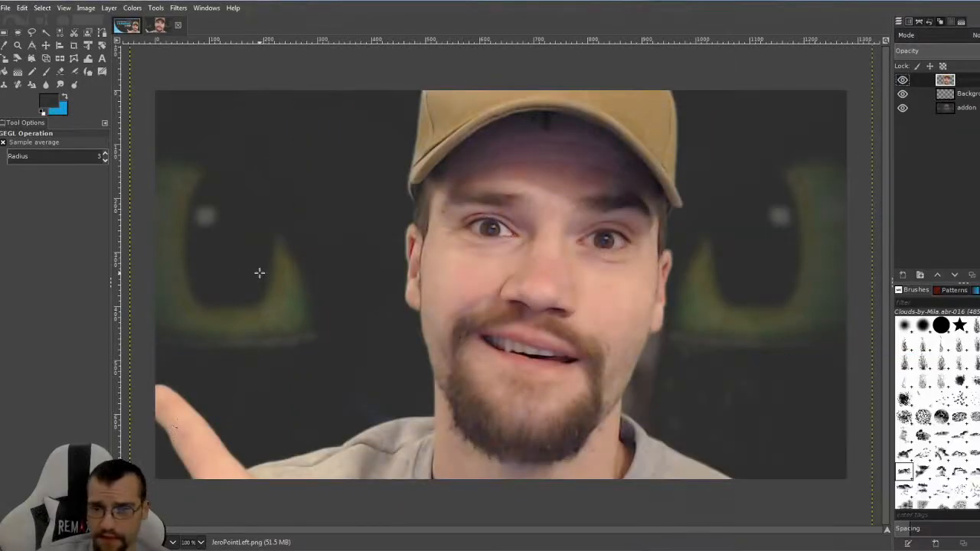
- Scale the JeroPointLeft.png layer proportionally to about 729 × 548 px and position it in the lower-right corner of the canvas
click(5, 60)
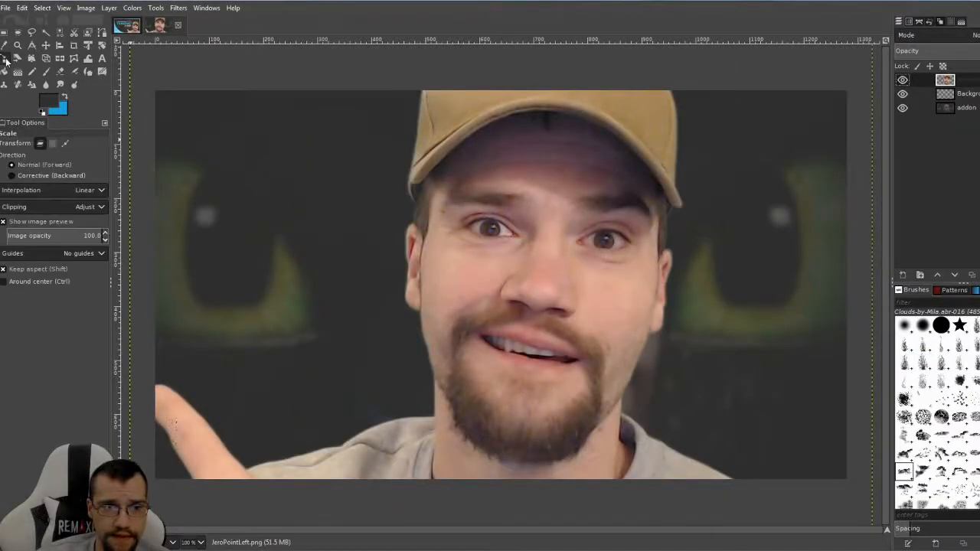
click(441, 238)
drag(470, 180, 678, 384)
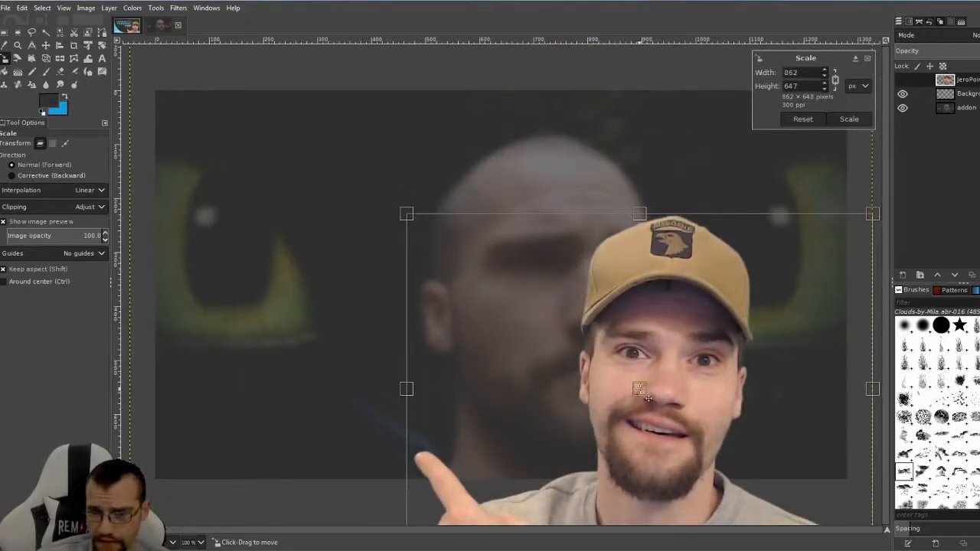
drag(648, 397, 682, 324)
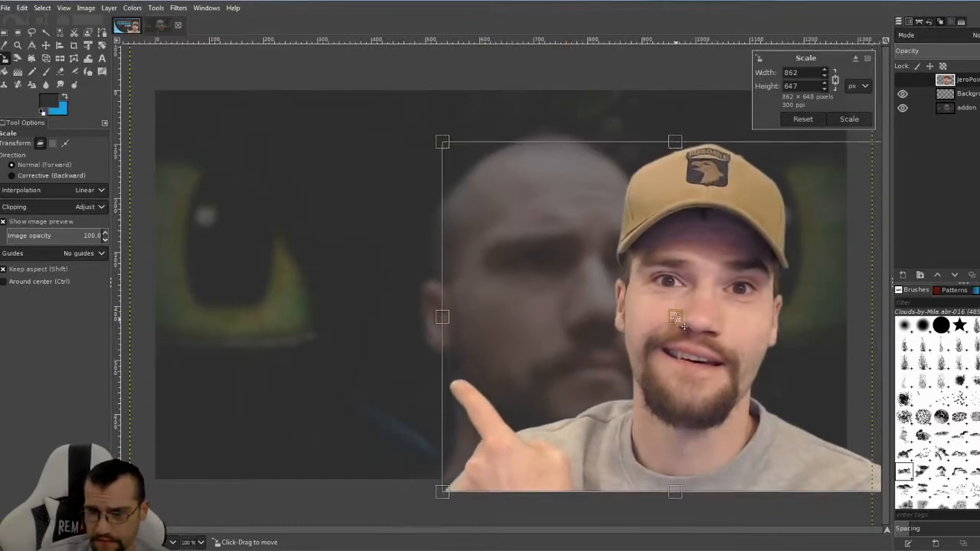
drag(586, 255, 625, 339)
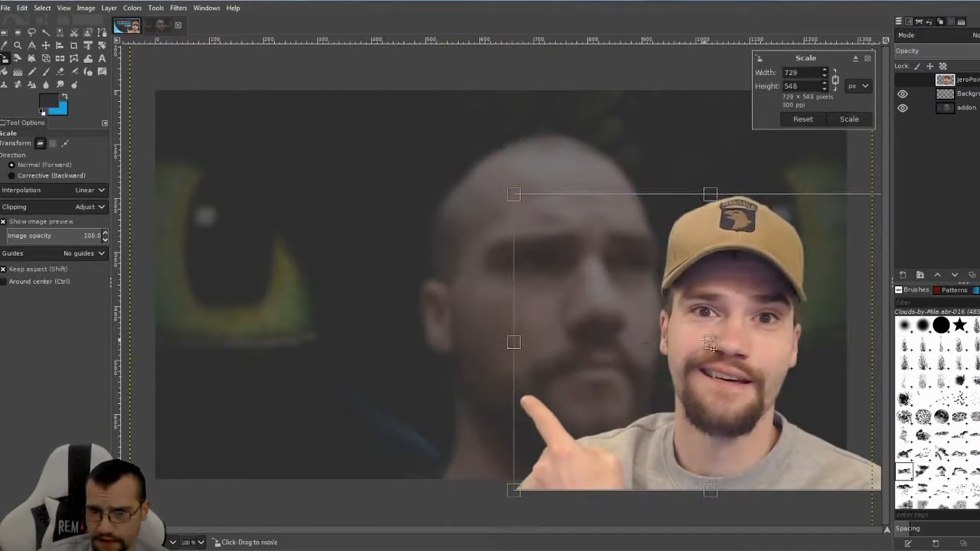
drag(720, 350, 701, 342)
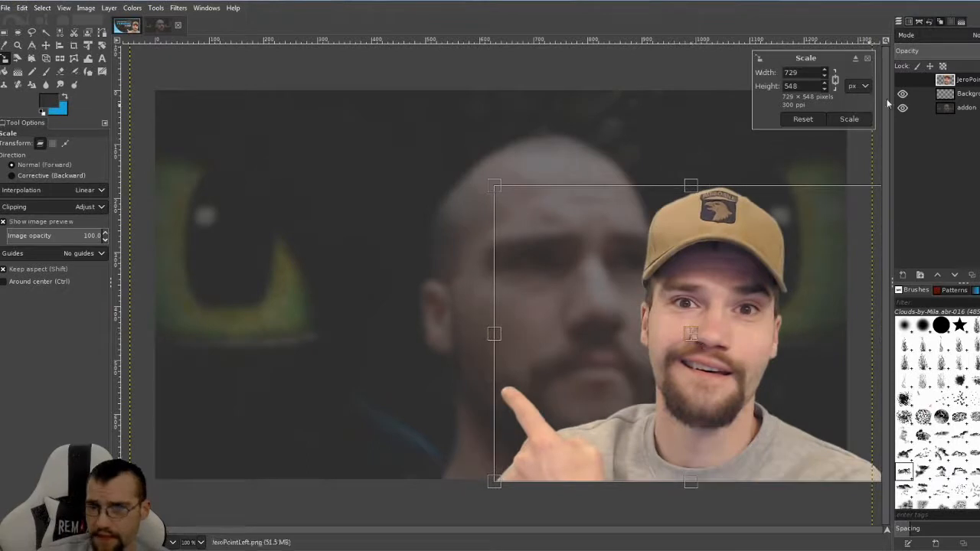
click(849, 119)
- Fit the JeroPointLeft.png layer's boundary to the image size and keep that layer selected
right_click(949, 80)
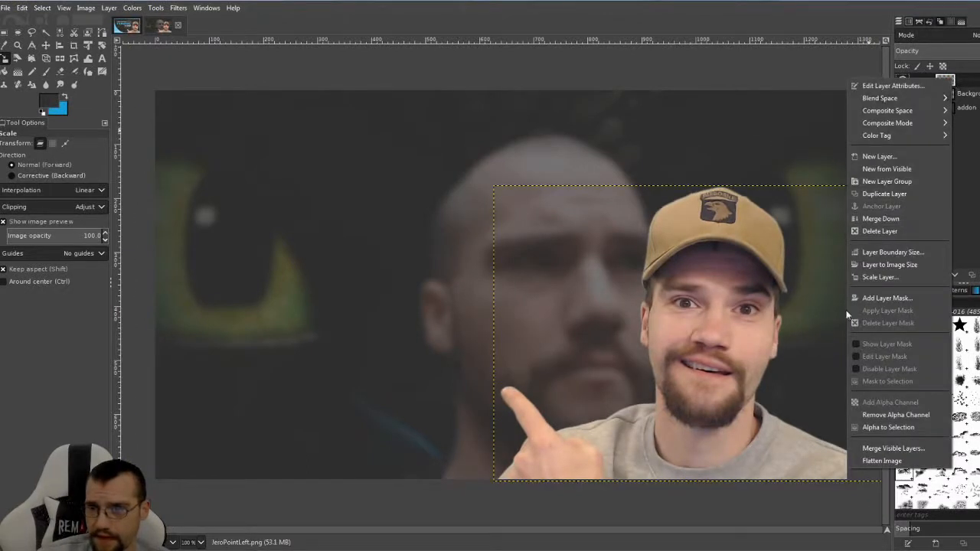
click(888, 264)
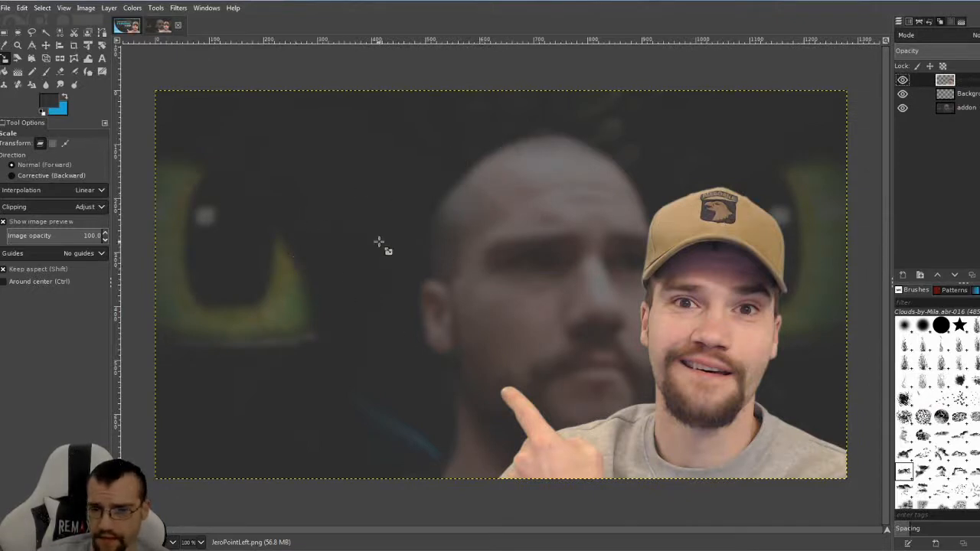
click(961, 93)
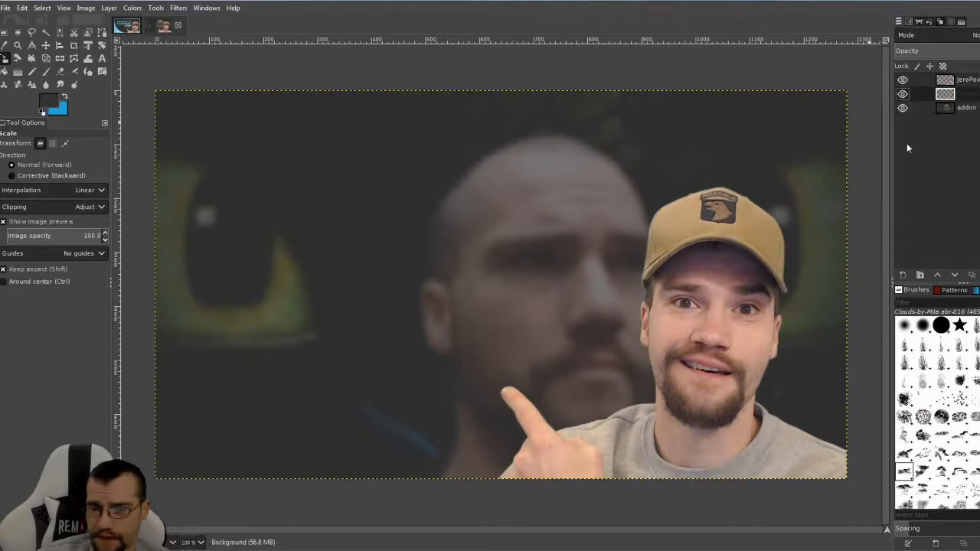
click(953, 80)
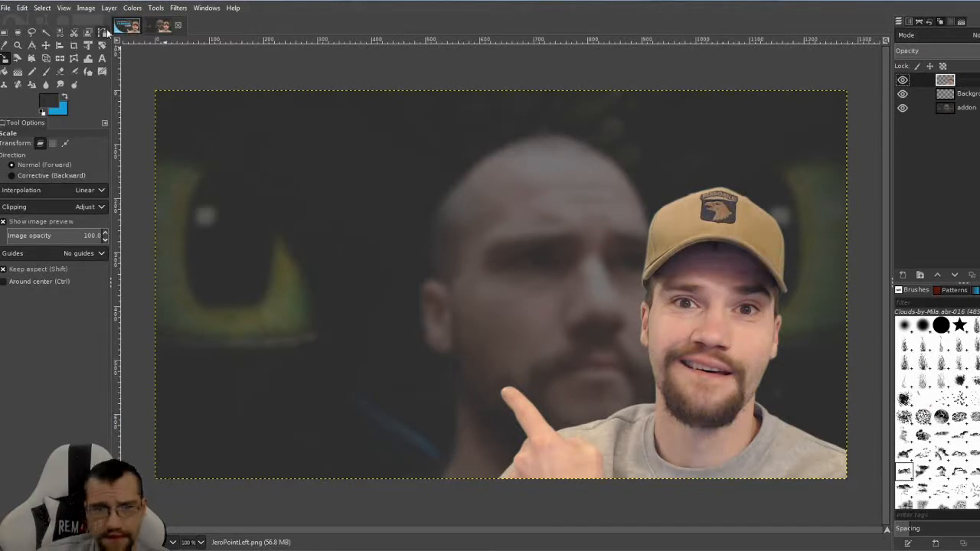
- Check the finished example thumbnail, then raise the JeroPointLeft.png layer's saturation to about 26.8 with Hue-Saturation
click(130, 29)
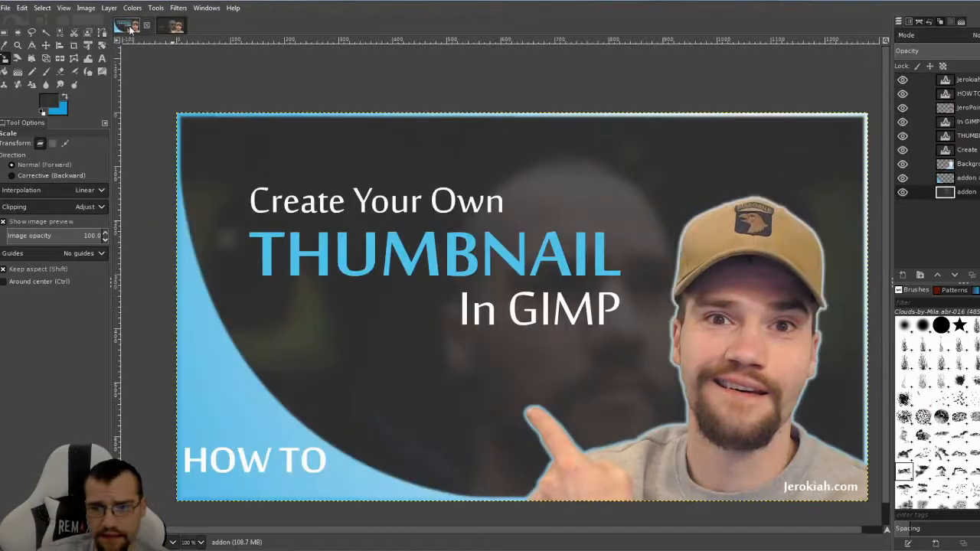
click(175, 27)
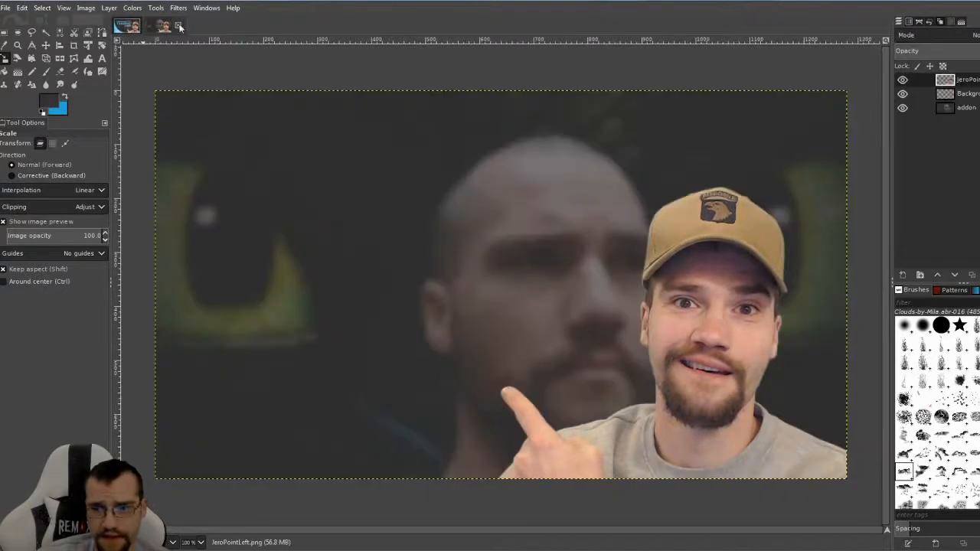
click(136, 9)
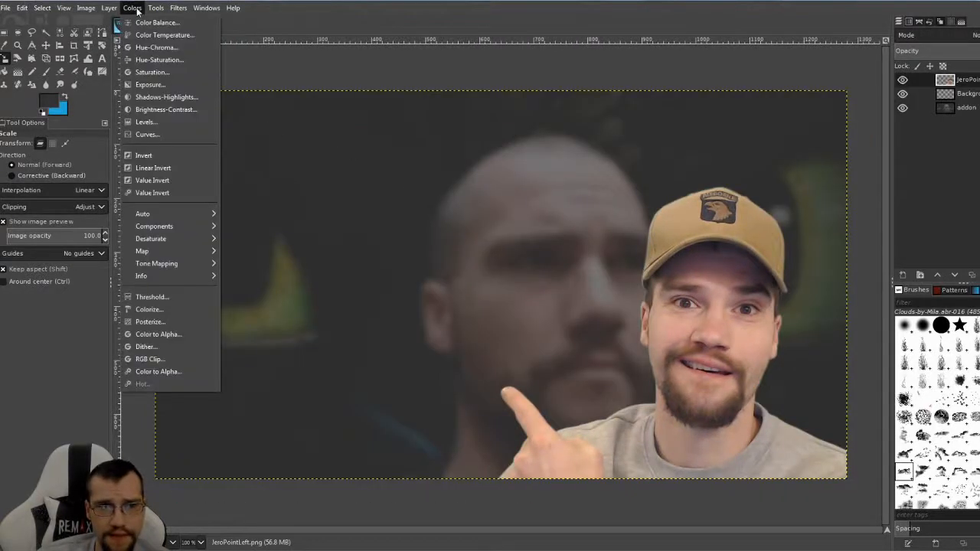
click(156, 60)
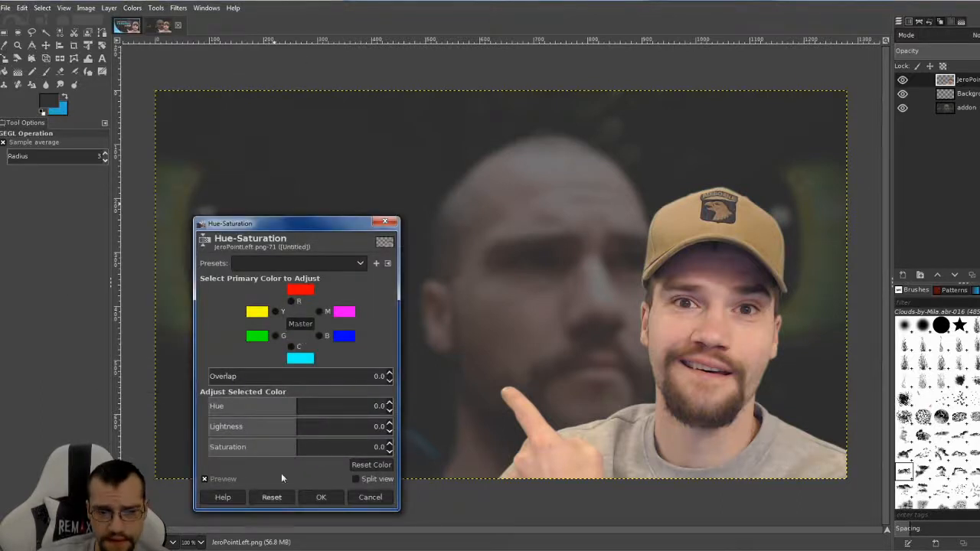
click(290, 447)
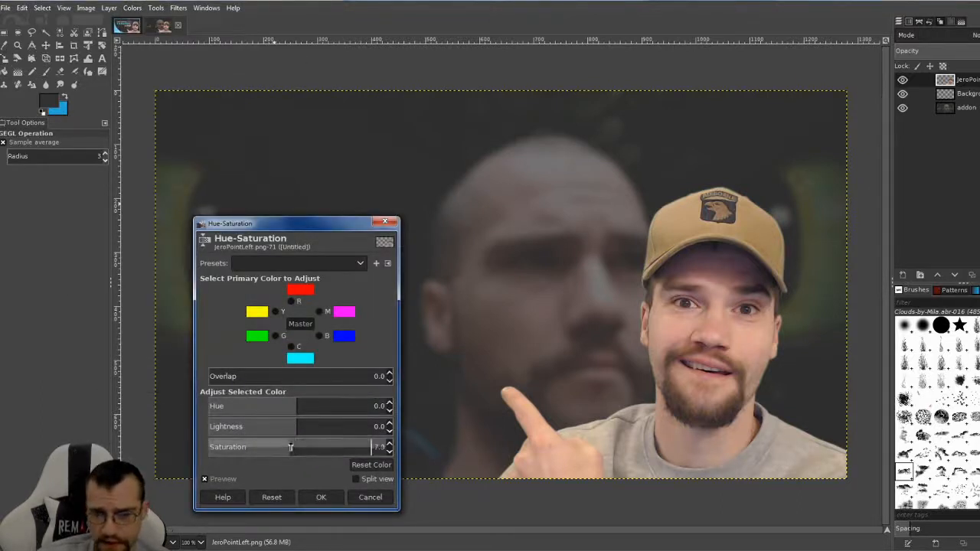
drag(307, 447, 321, 447)
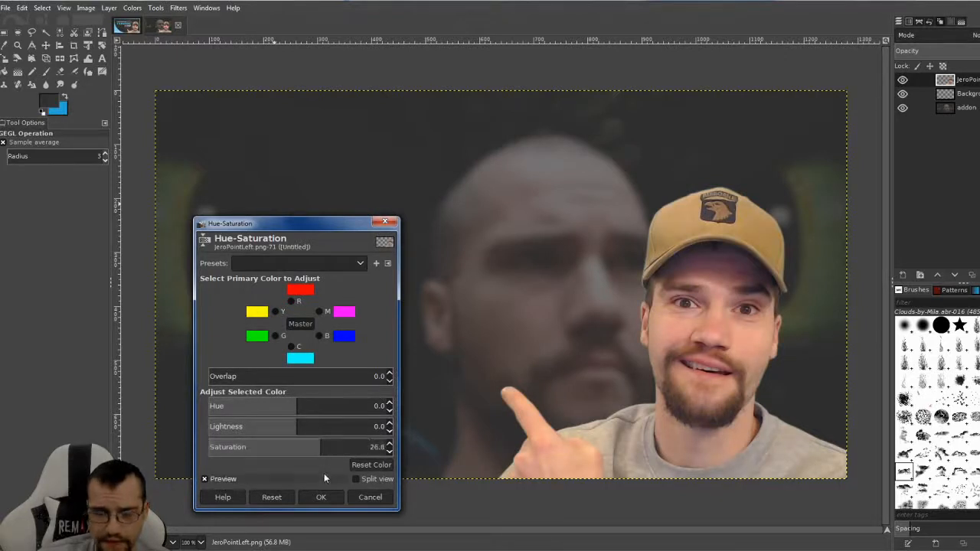
click(320, 498)
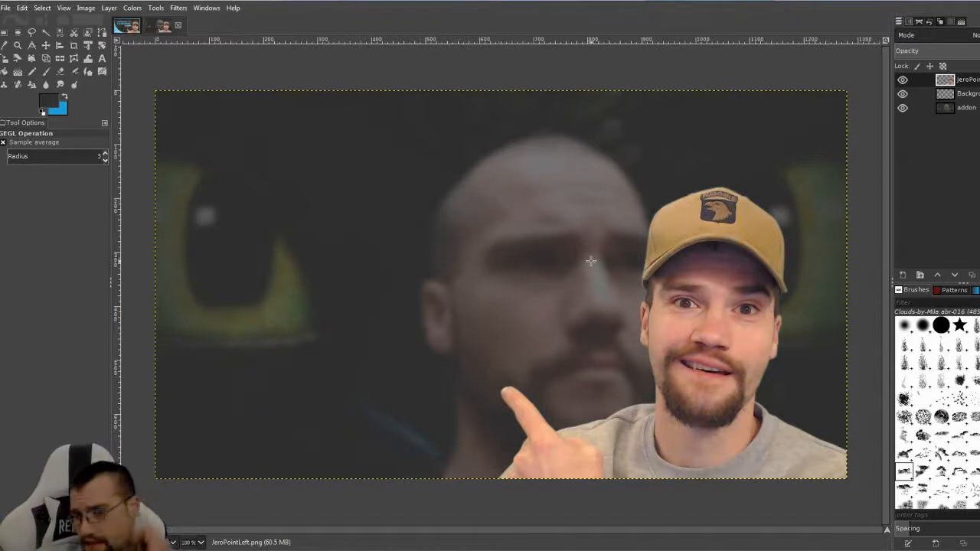
- Create a selection from the JeroPointLeft.png layer's alpha, switch to the Background layer, and grow the selection by 2 px
right_click(950, 83)
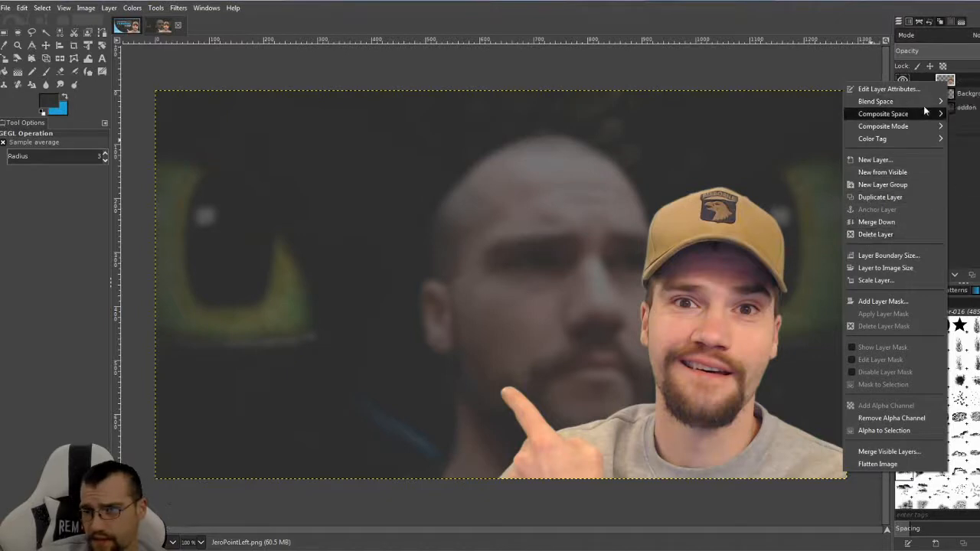
click(886, 431)
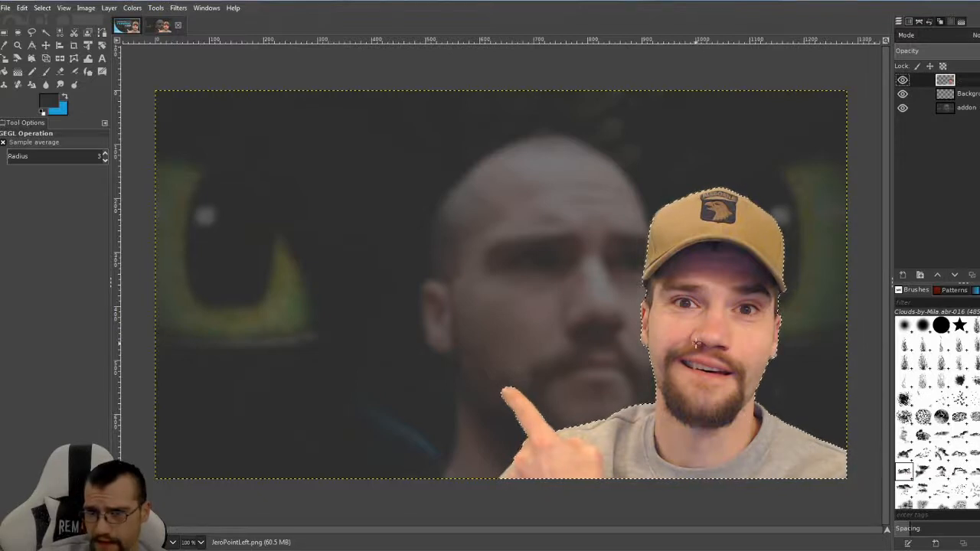
click(940, 93)
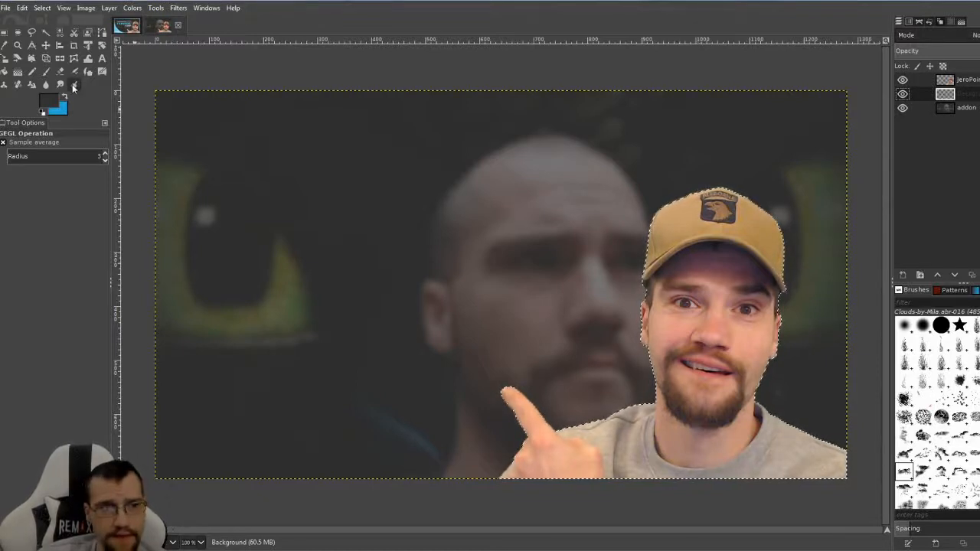
click(43, 8)
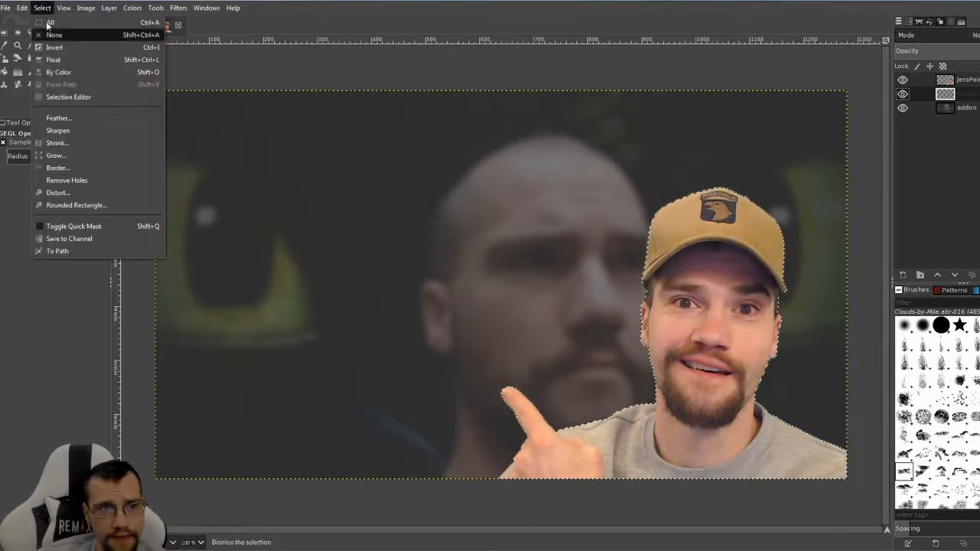
click(56, 155)
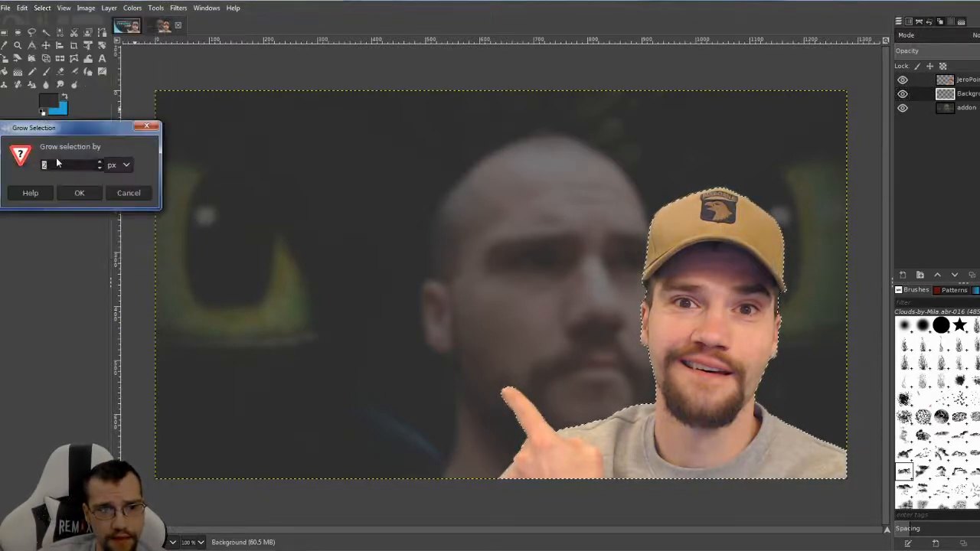
click(92, 194)
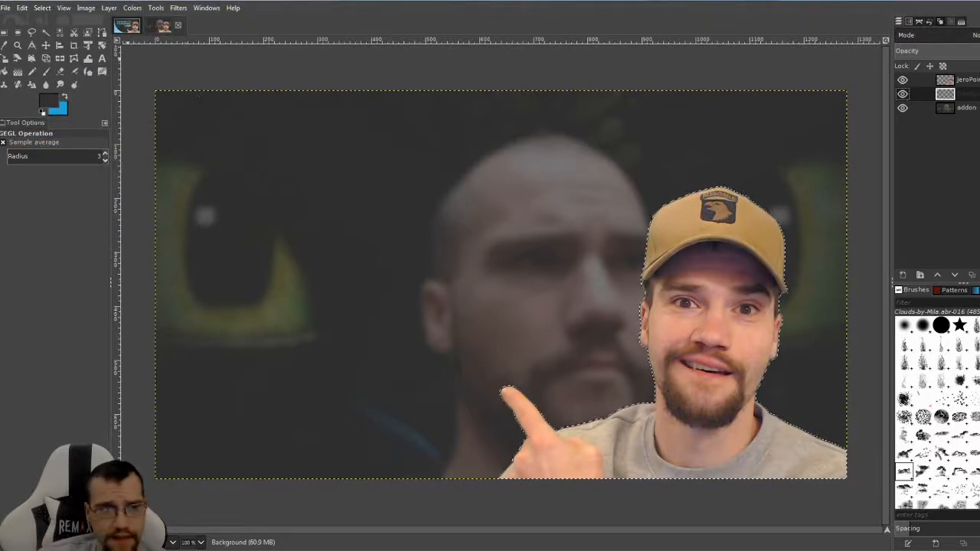
- Feather the grown selection around the presenter cutout by 6 px
click(44, 9)
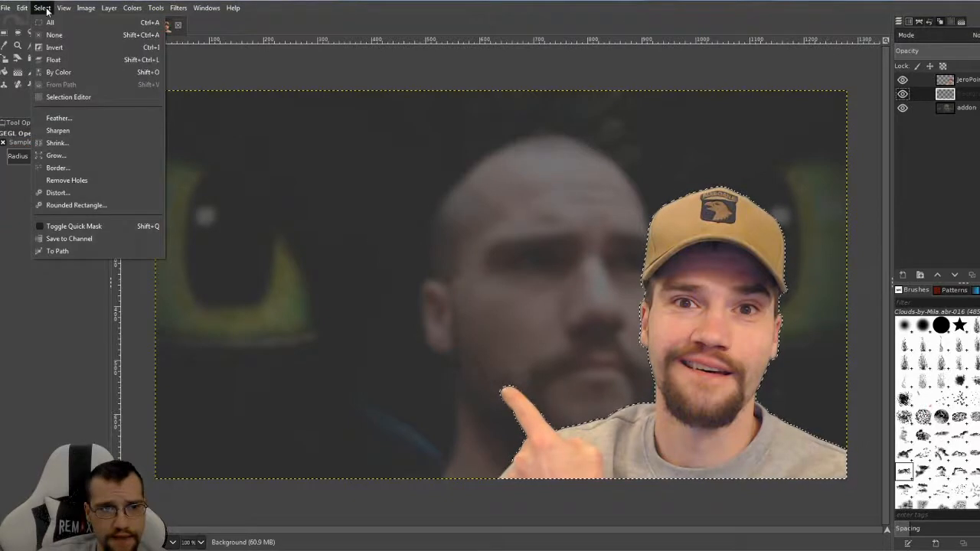
click(62, 116)
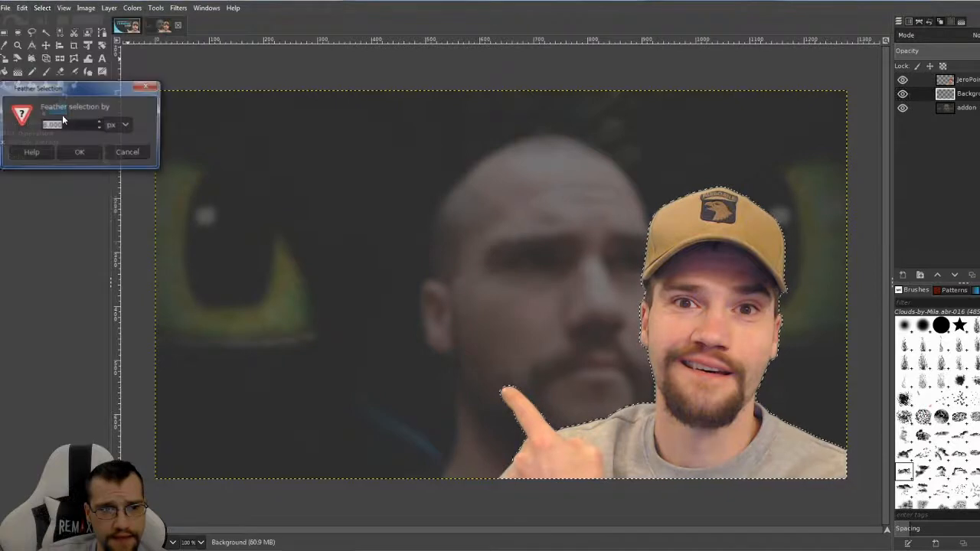
click(81, 154)
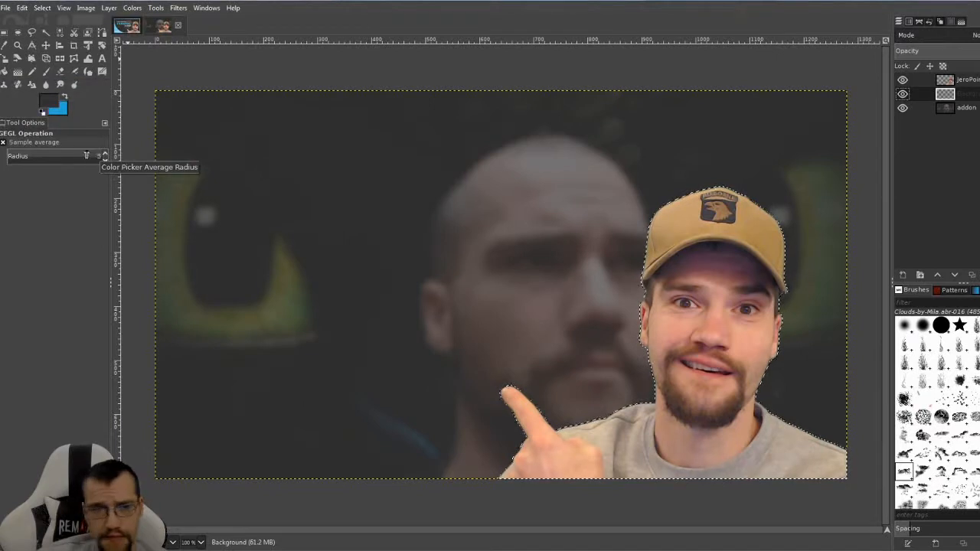
- Set the foreground colour to white (ffffff) and check the blue background colour's HTML notation
click(47, 104)
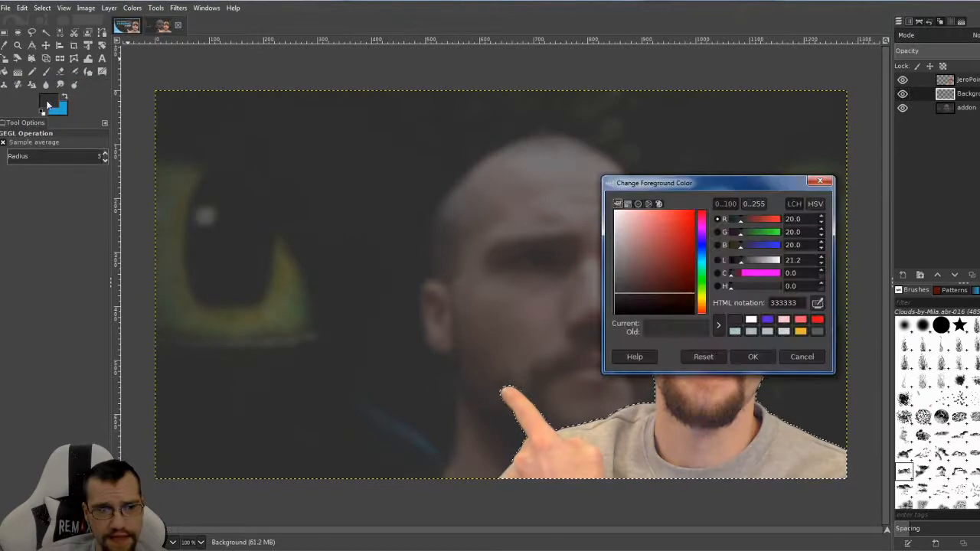
click(751, 320)
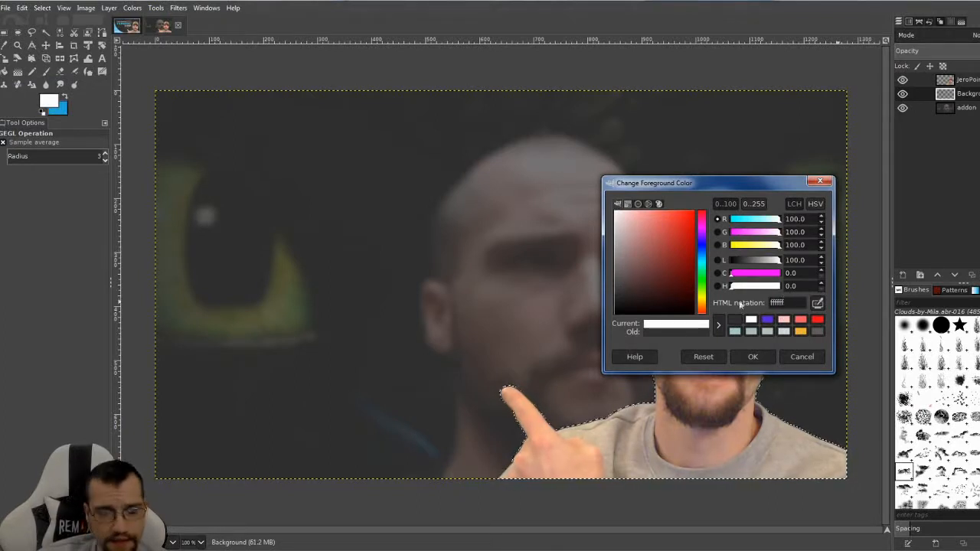
click(753, 357)
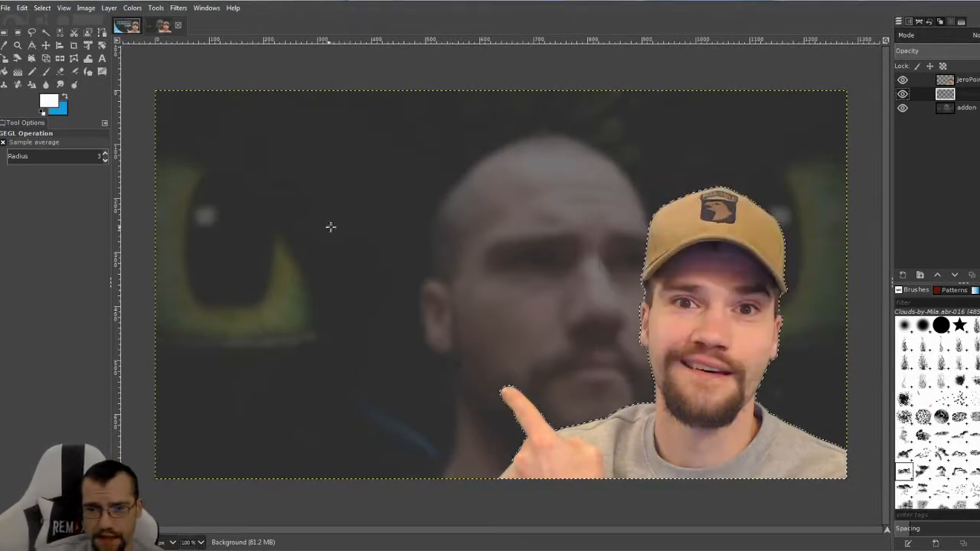
click(66, 114)
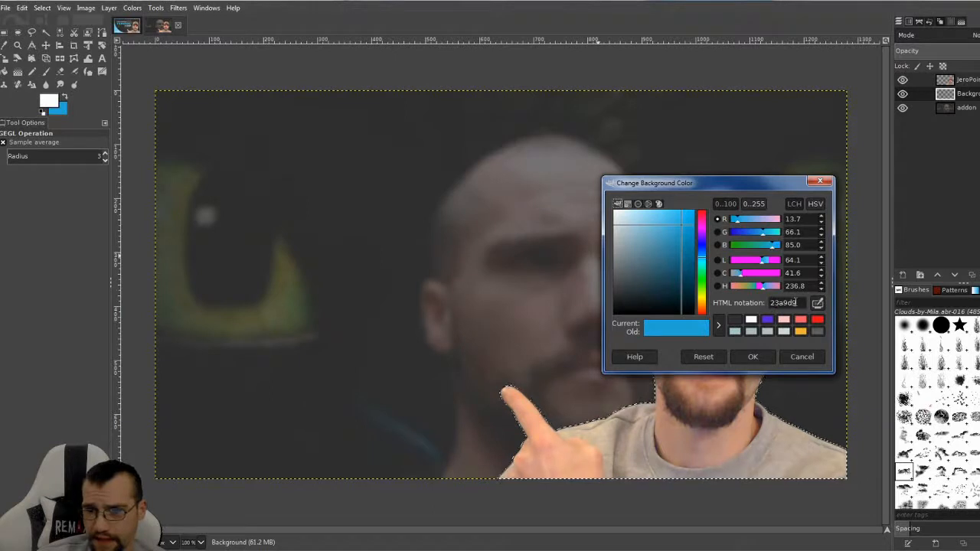
click(802, 357)
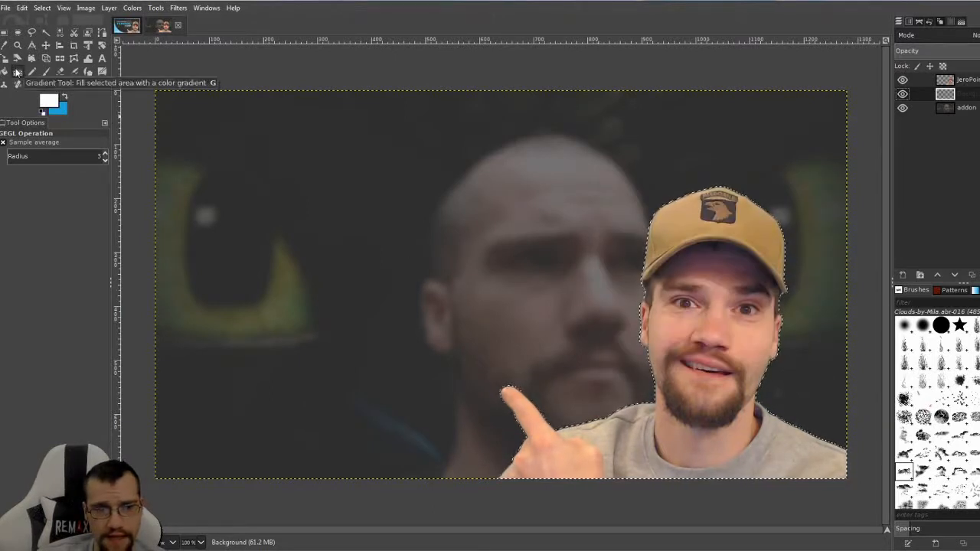
- Fill the cutout selection with a radial FG to BG gradient from the cap's top to beyond the canvas's lower-left corner, and clear the selection
click(17, 72)
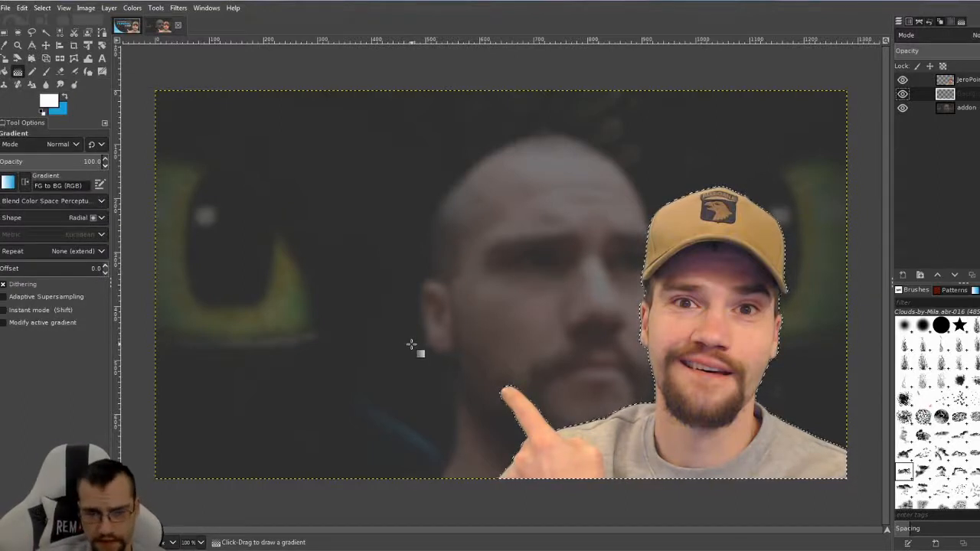
scroll(411, 345, down, 1)
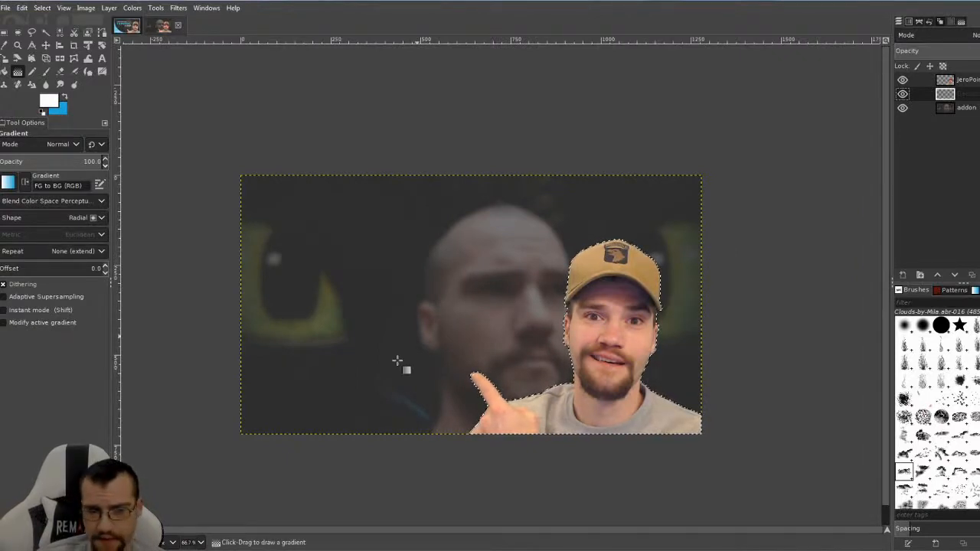
scroll(434, 333, down, 2)
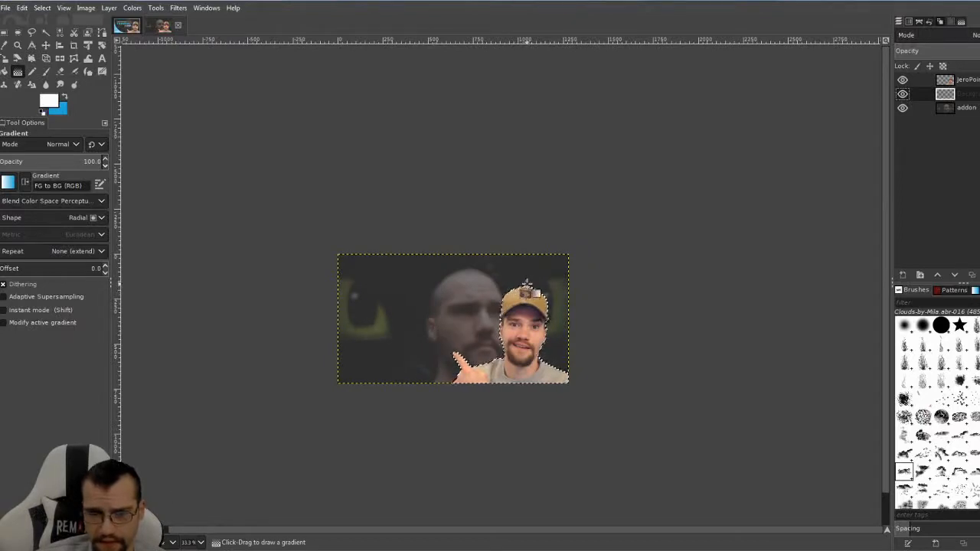
click(527, 285)
mouse_move(527, 285)
mouse_down()
mouse_move(358, 354)
mouse_move(343, 384)
mouse_move(299, 403)
mouse_up()
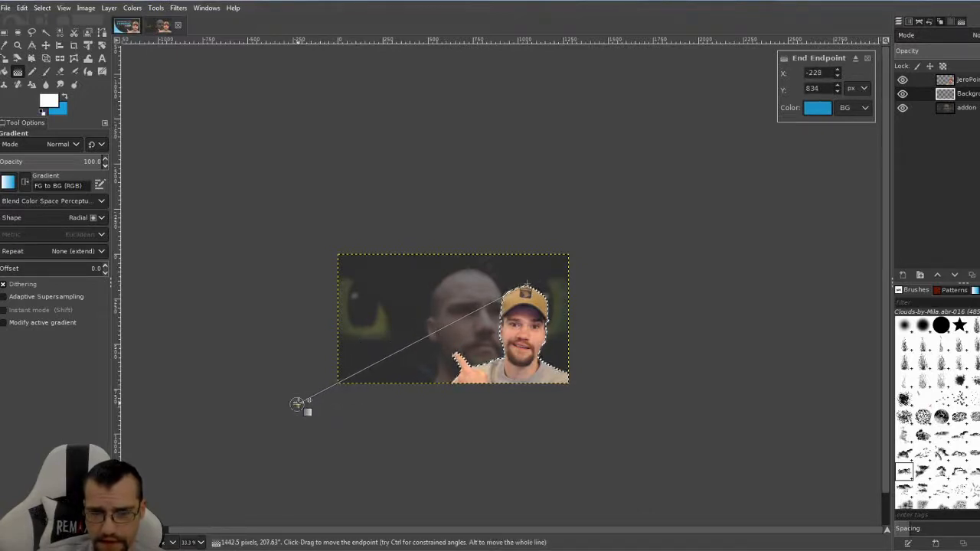
key(Escape)
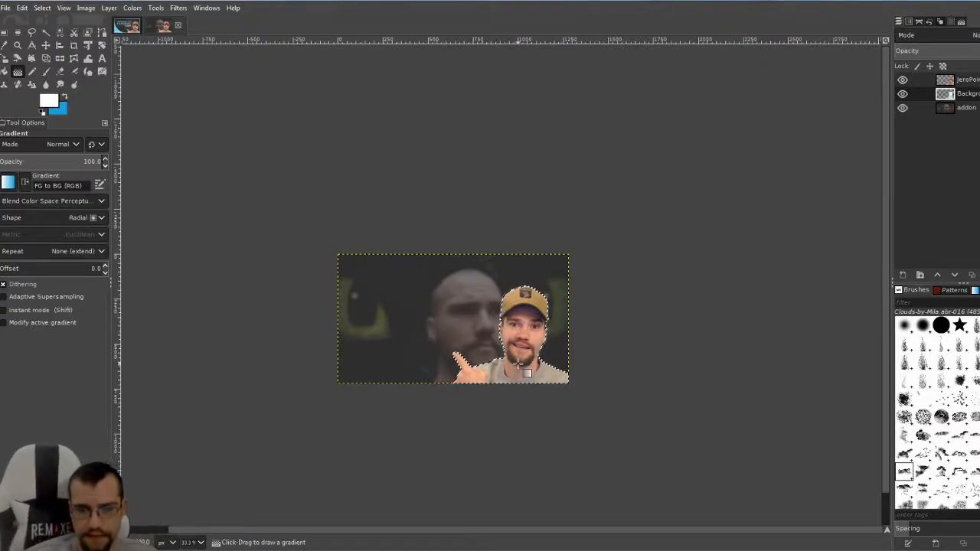
key(1)
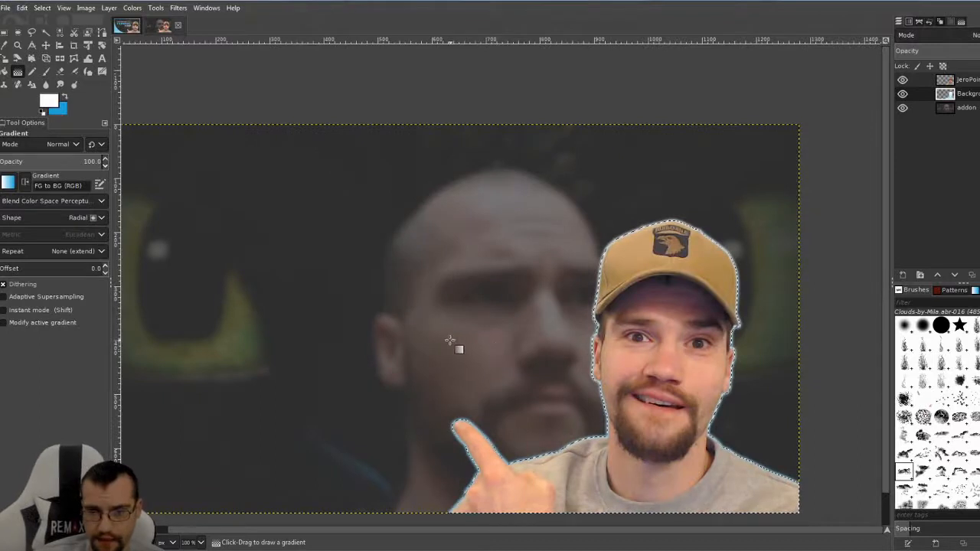
drag(451, 343, 501, 286)
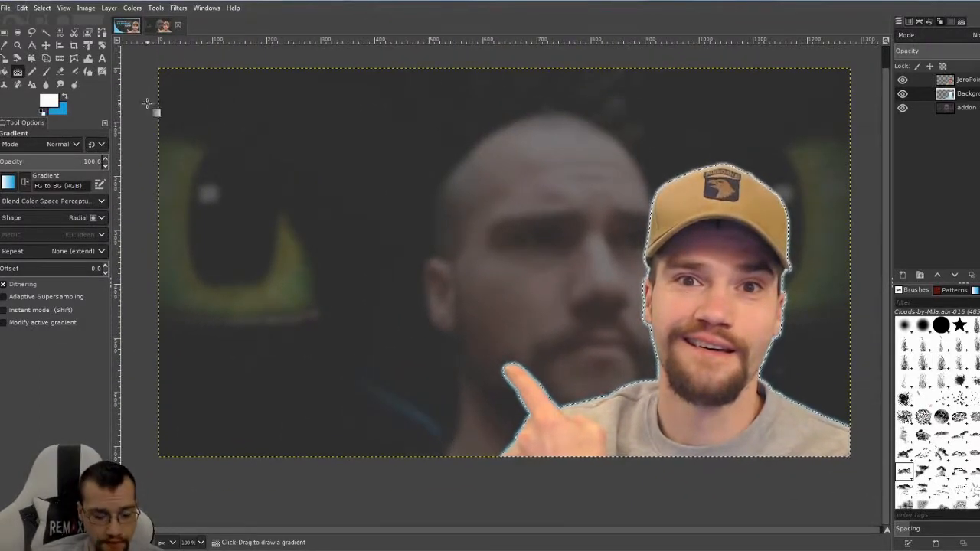
click(44, 8)
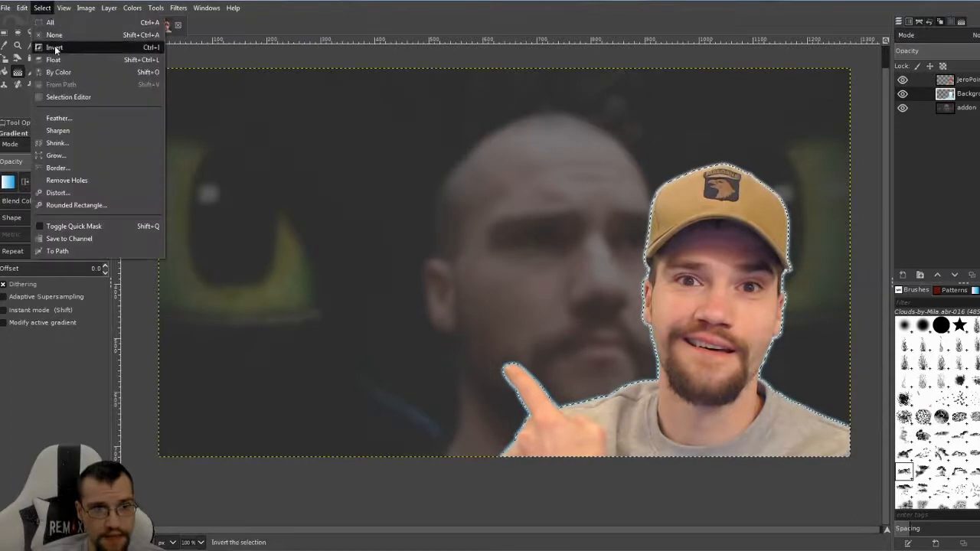
click(52, 35)
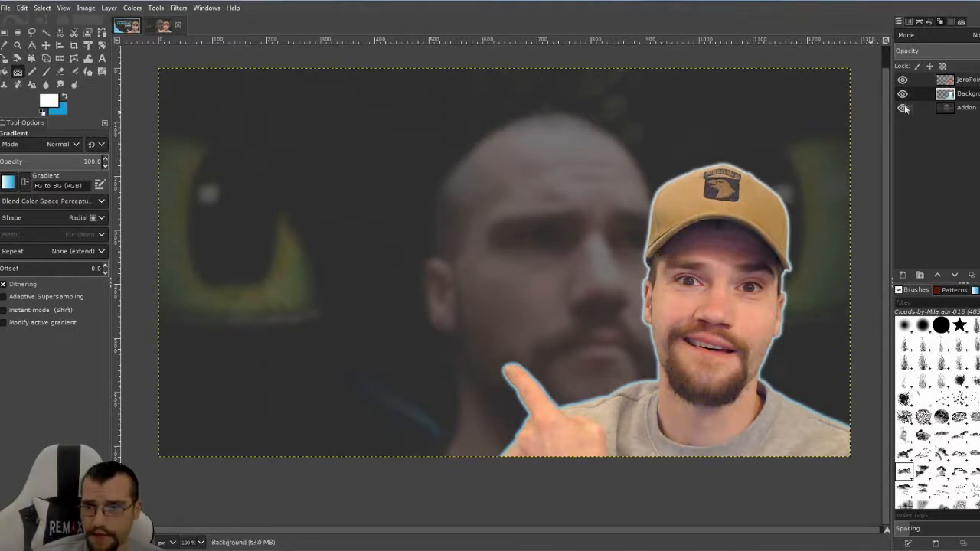
- Select the entire canvas on the Background layer and convert the selection to a Smooth-style border along the image edges
click(965, 97)
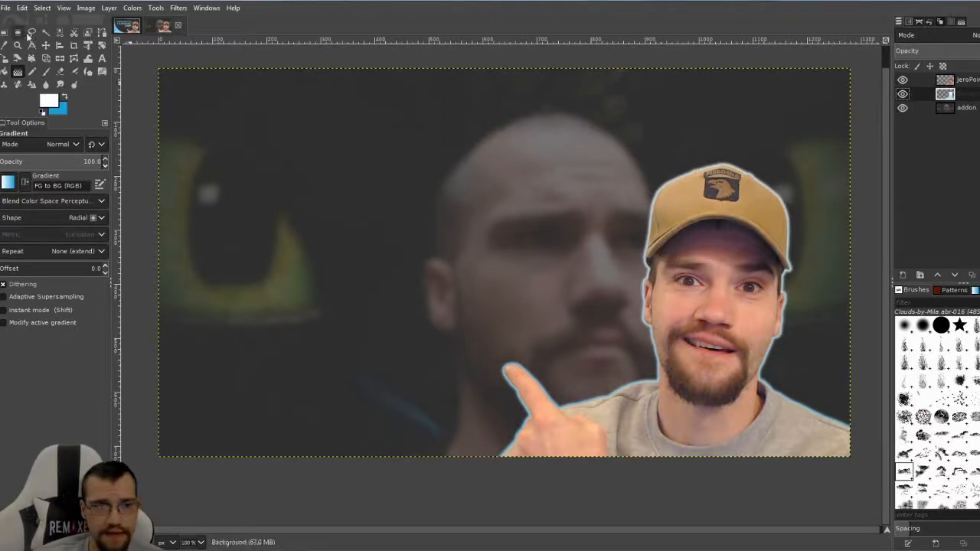
click(40, 9)
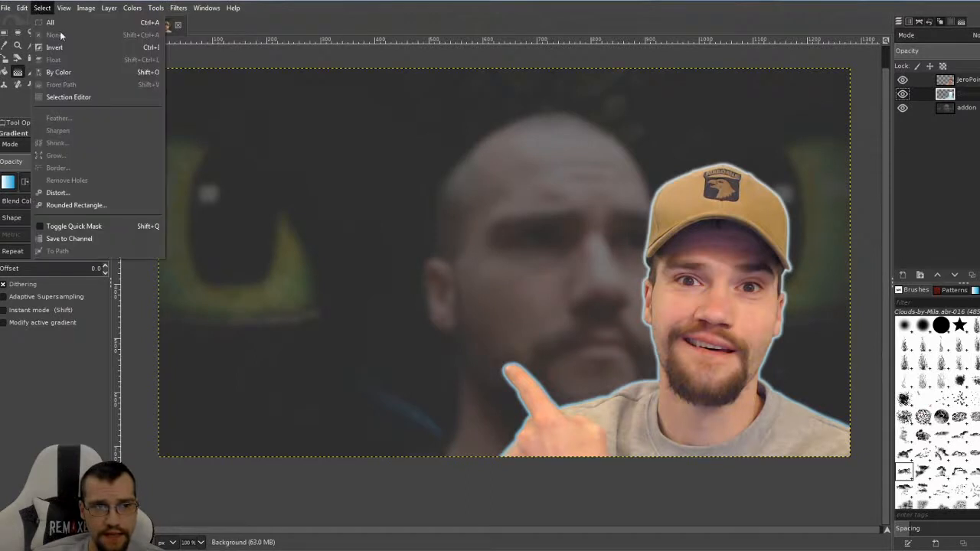
click(55, 23)
click(42, 8)
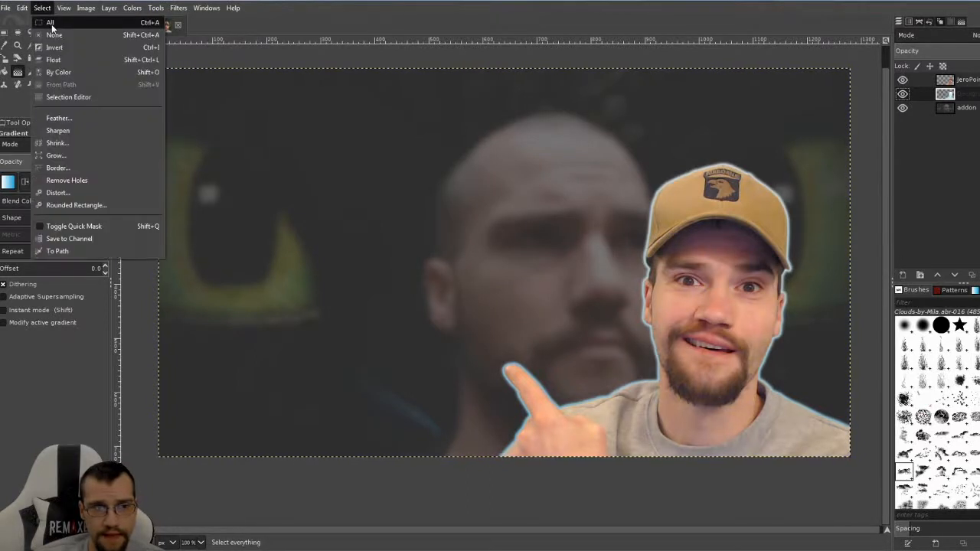
click(65, 169)
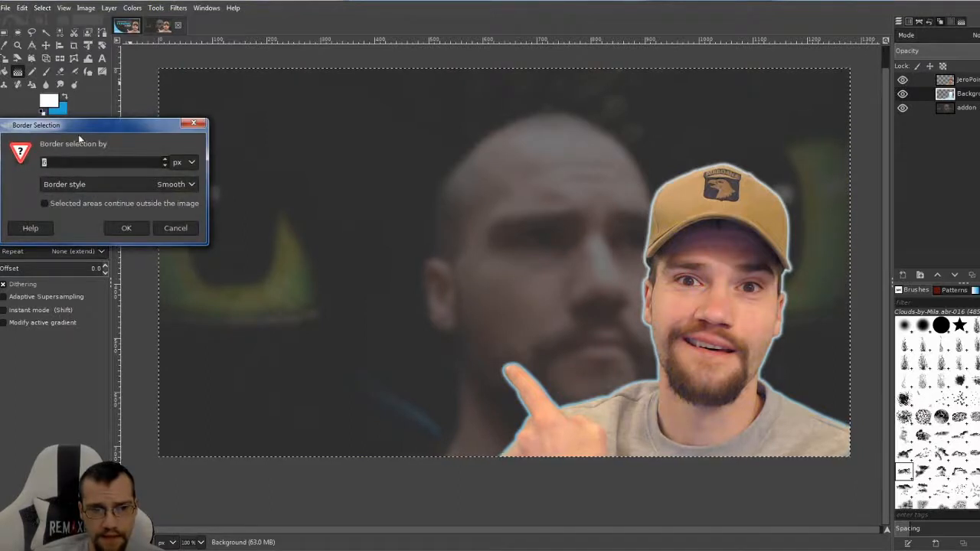
drag(78, 134, 181, 132)
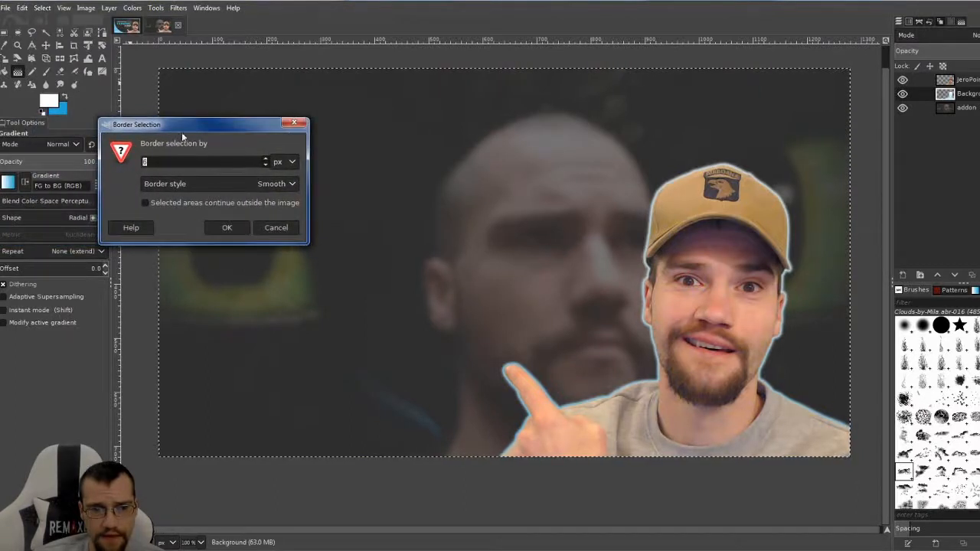
click(238, 227)
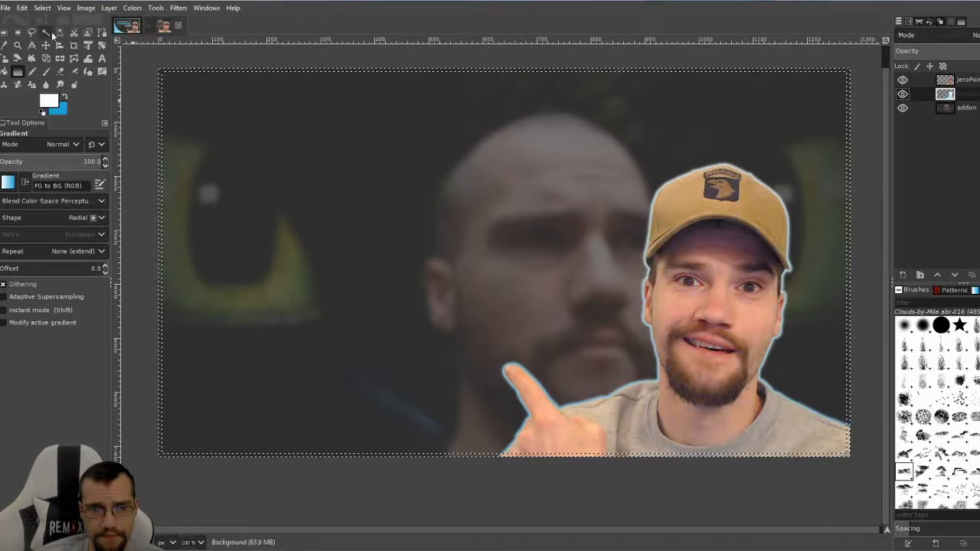
- Feather the canvas border selection by 6 px
click(46, 8)
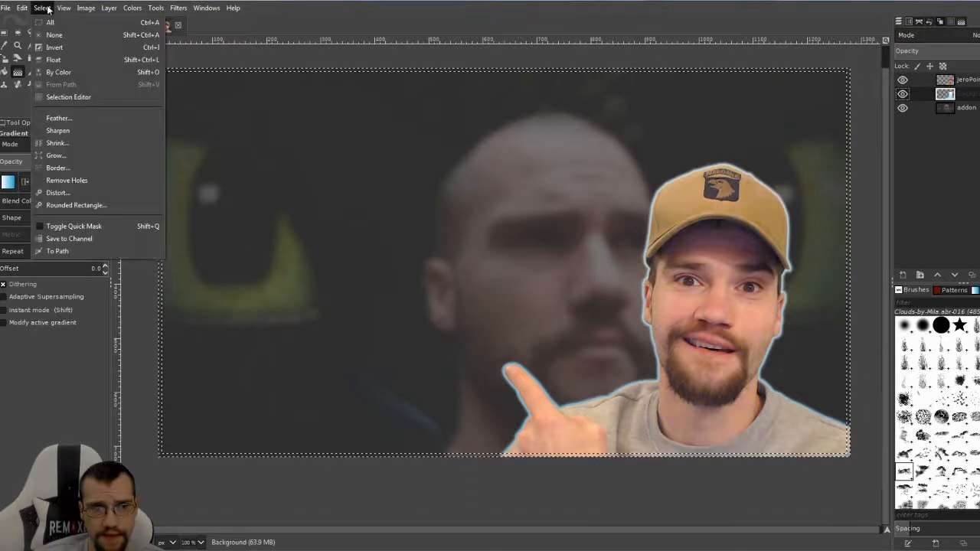
click(49, 119)
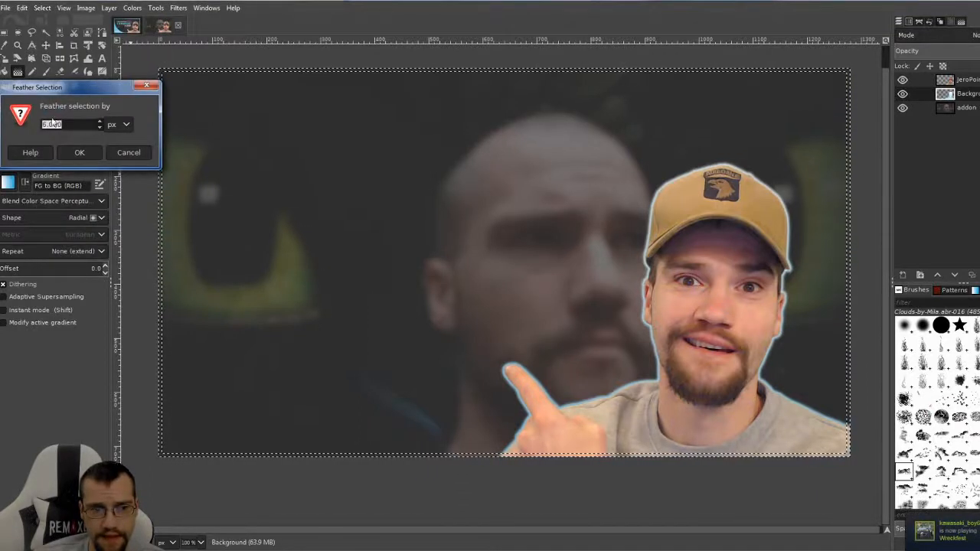
click(81, 151)
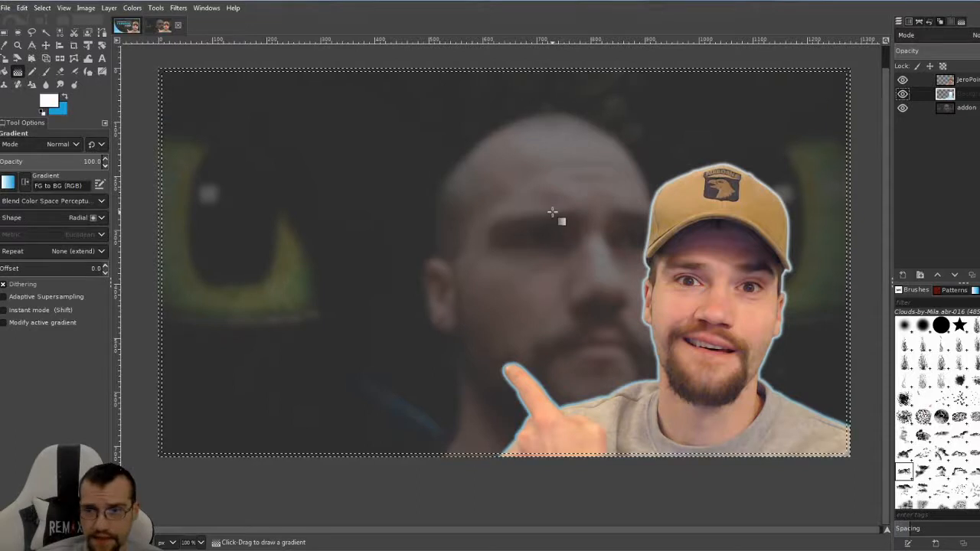
- Fill the border selection with a radial white-to-blue gradient from the cap's top to beyond the canvas's lower-left corner, and clear the selection
scroll(551, 212, down, 2)
scroll(552, 212, down, 1)
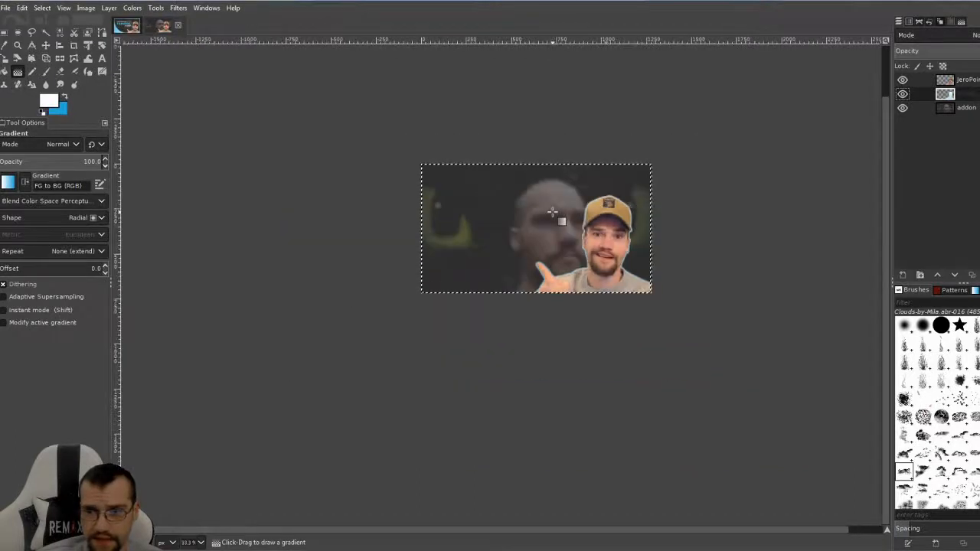
click(609, 193)
mouse_move(610, 193)
mouse_down()
mouse_move(389, 300)
mouse_move(374, 323)
mouse_move(372, 313)
mouse_up()
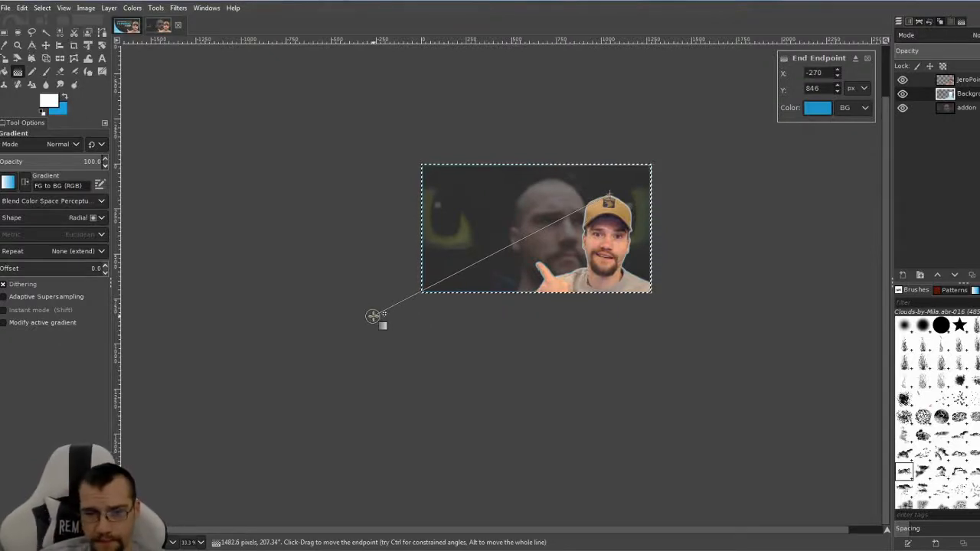
key(Return)
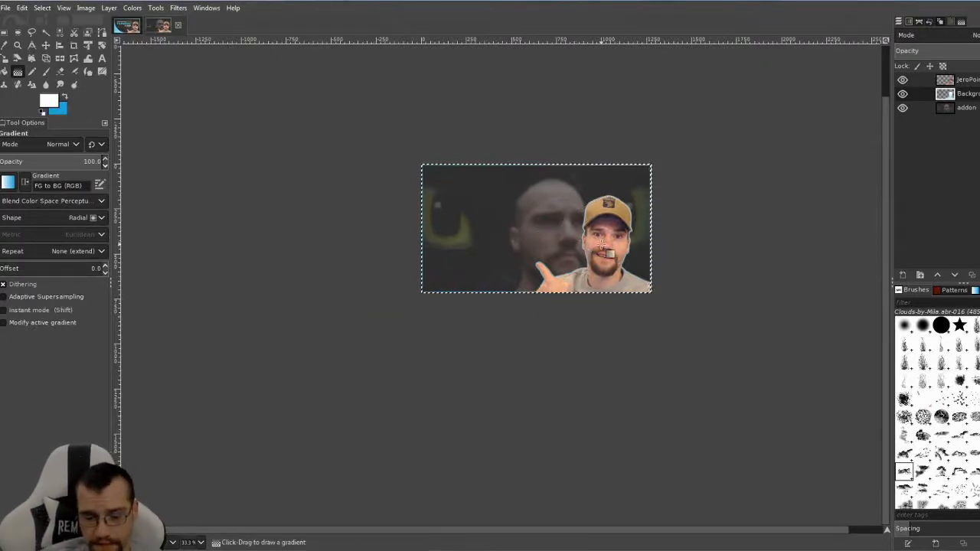
key(1)
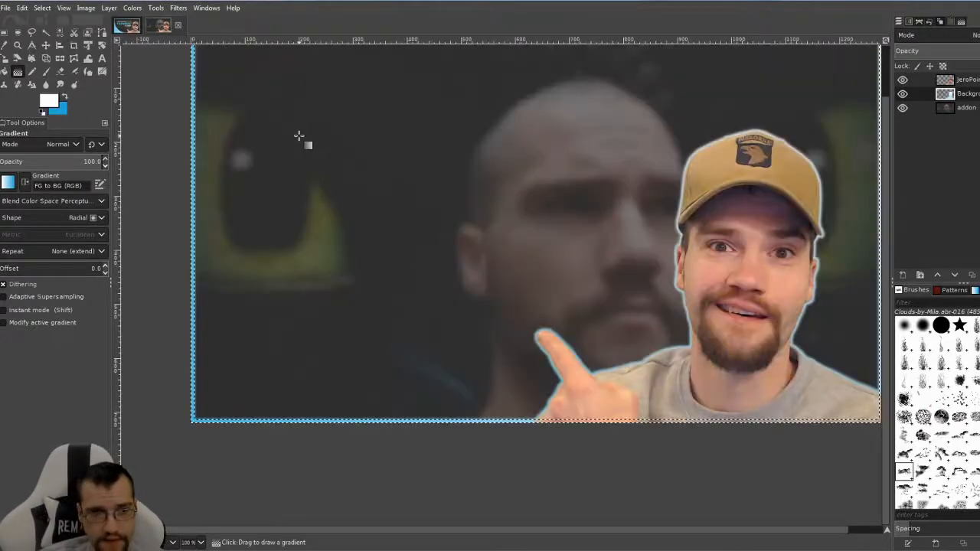
click(42, 8)
click(55, 35)
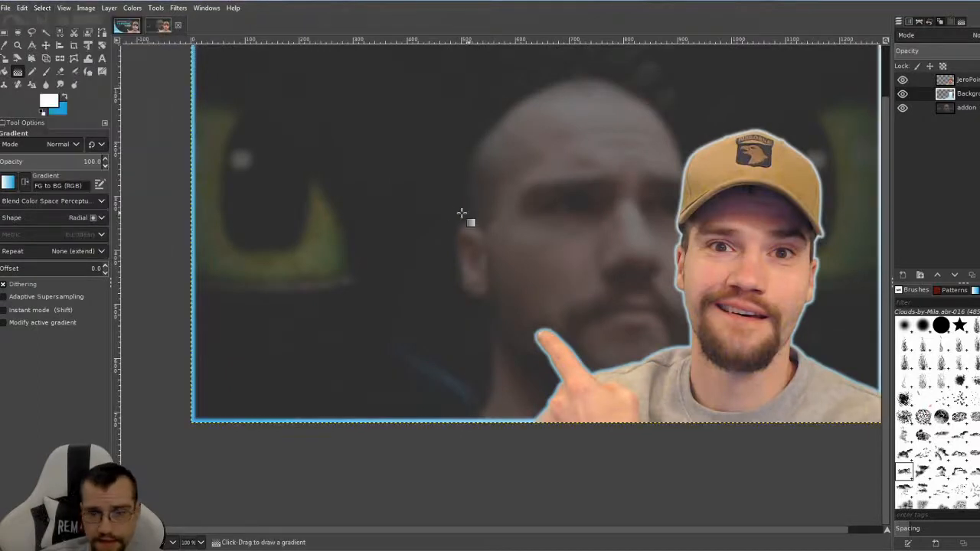
scroll(638, 249, up, 2)
drag(638, 249, 602, 241)
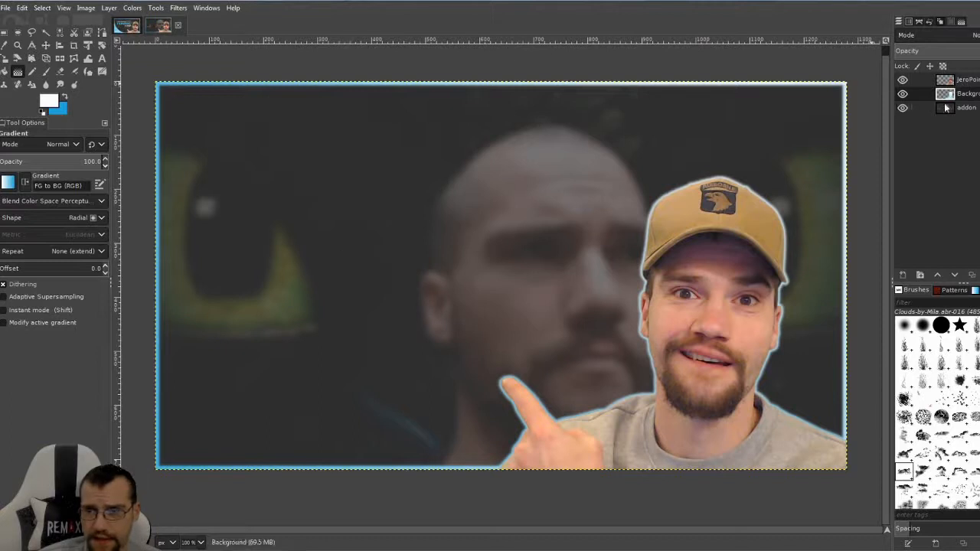
- Add the white text "Create" in Sakkal Majalla Bold at 160 px in the upper-left part of the canvas
click(101, 59)
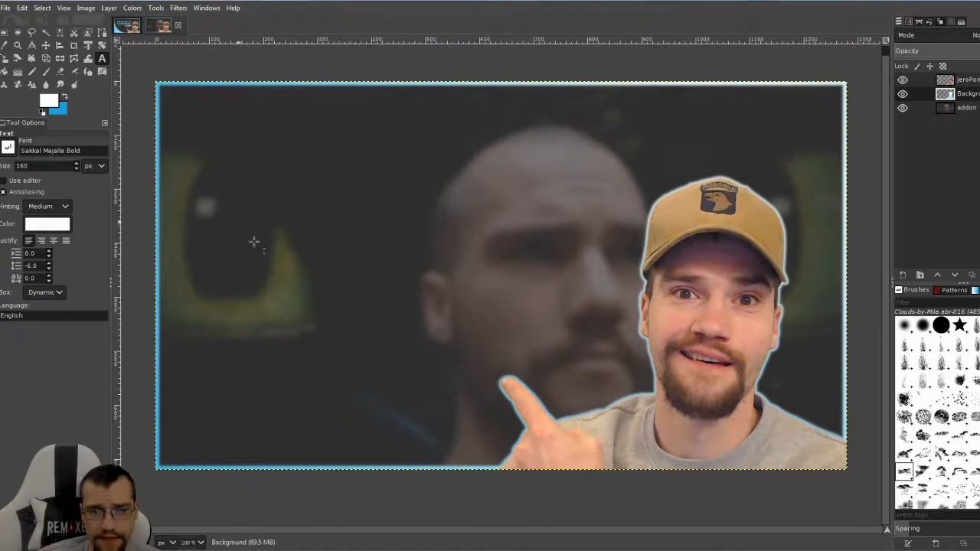
click(268, 143)
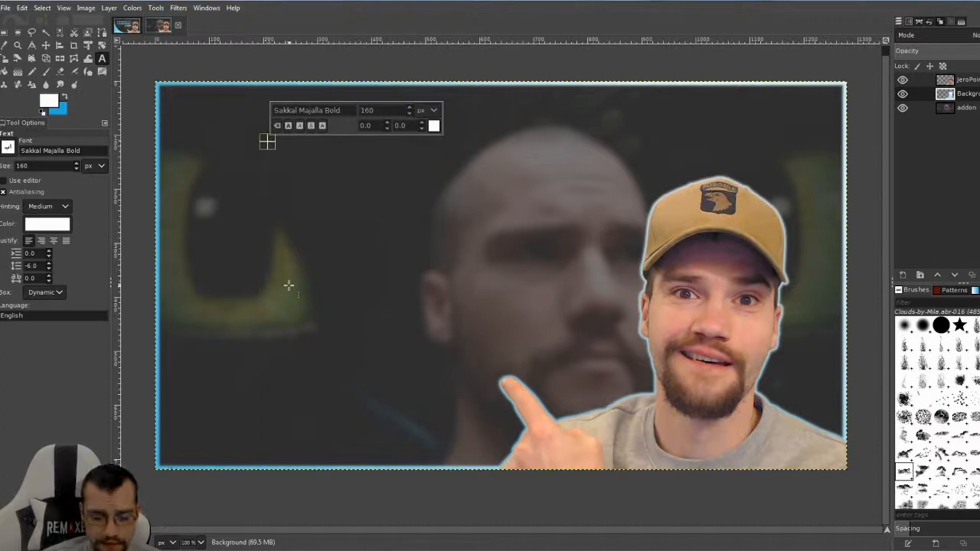
text(Create)
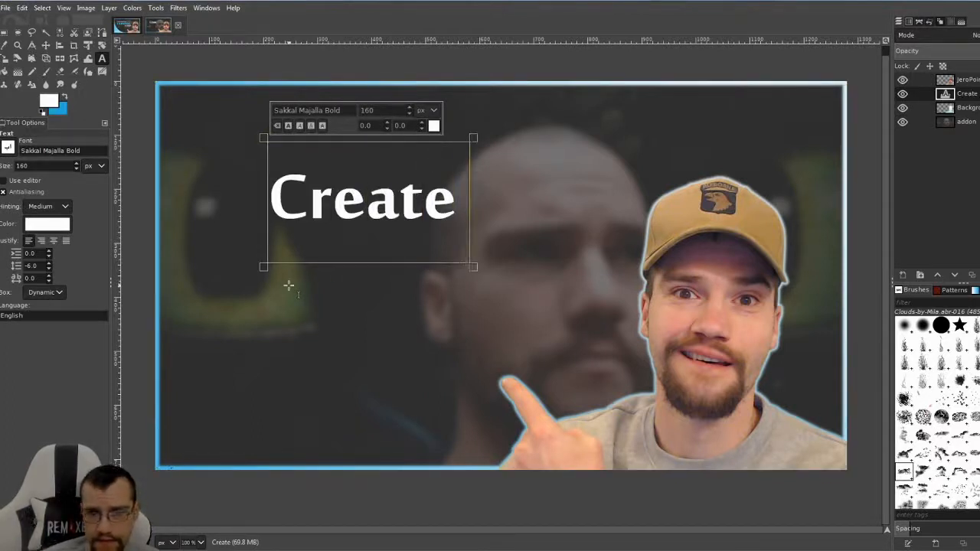
- Extend the title text on the canvas to read "Create Your Own Thumbanil"
text( A)
key(BackSpace)
text(Y)
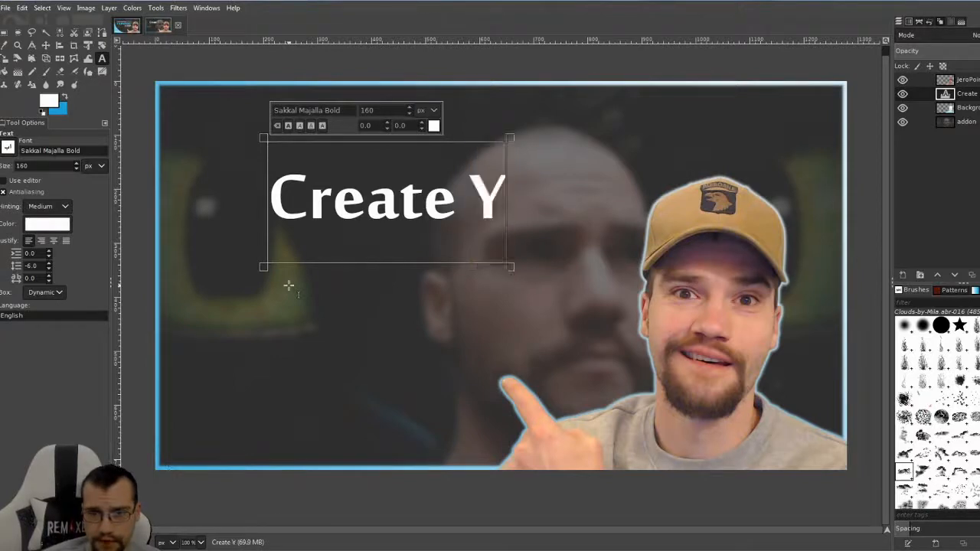
text(our Own)
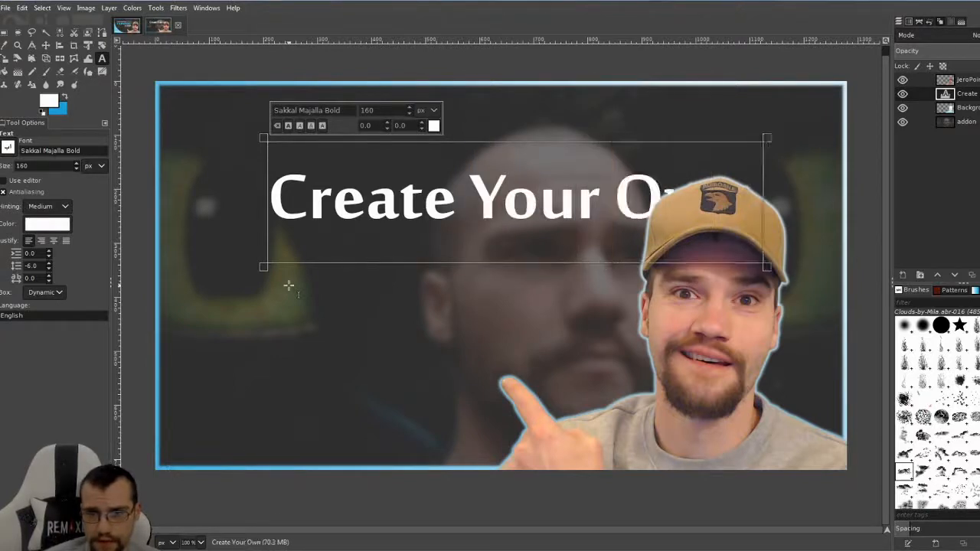
text( Thumbanil)
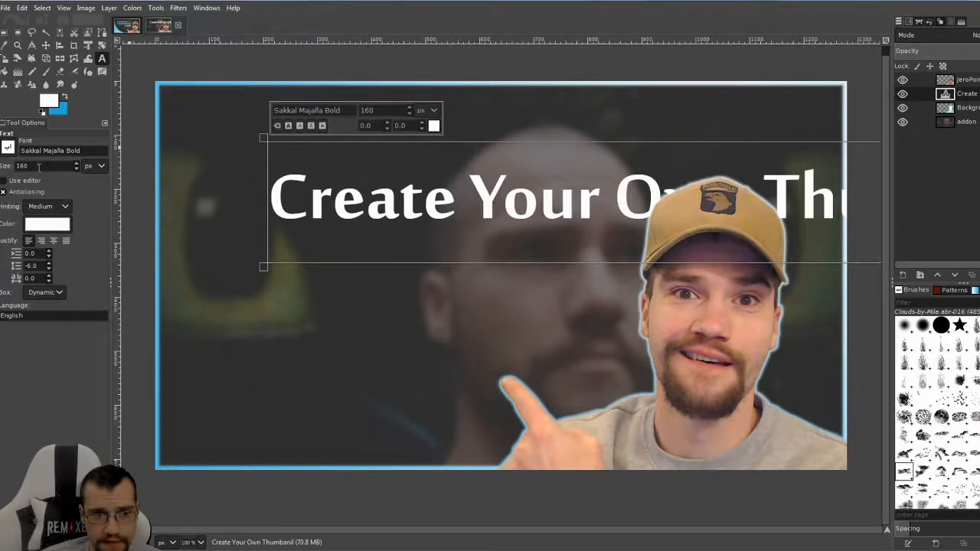
- Reduce the title text's font size to 80 px
scroll(39, 166, down, 20)
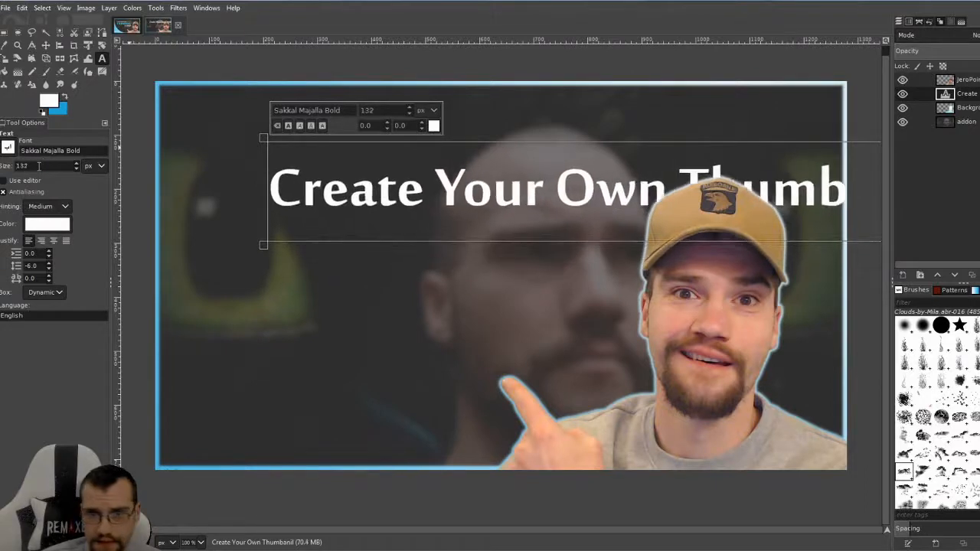
scroll(38, 167, down, 20)
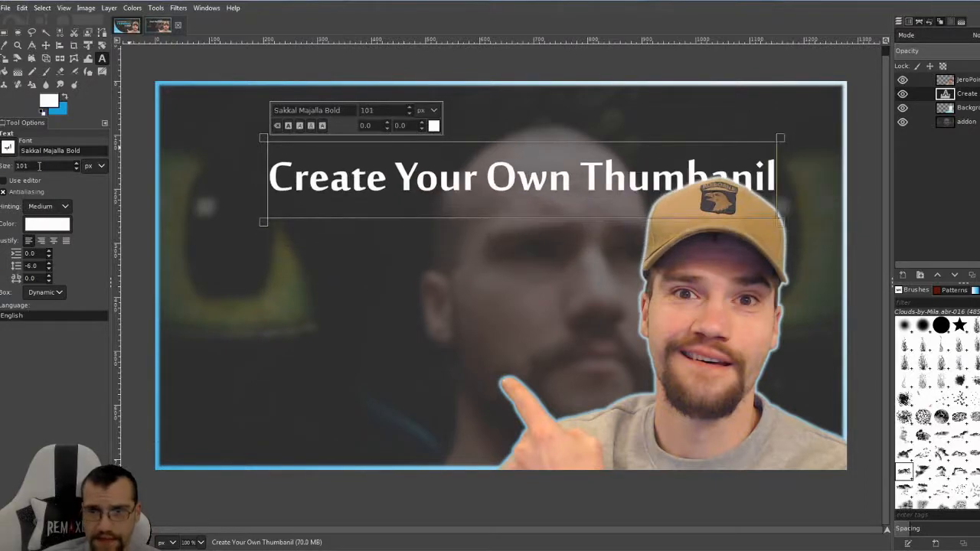
scroll(38, 167, down, 18)
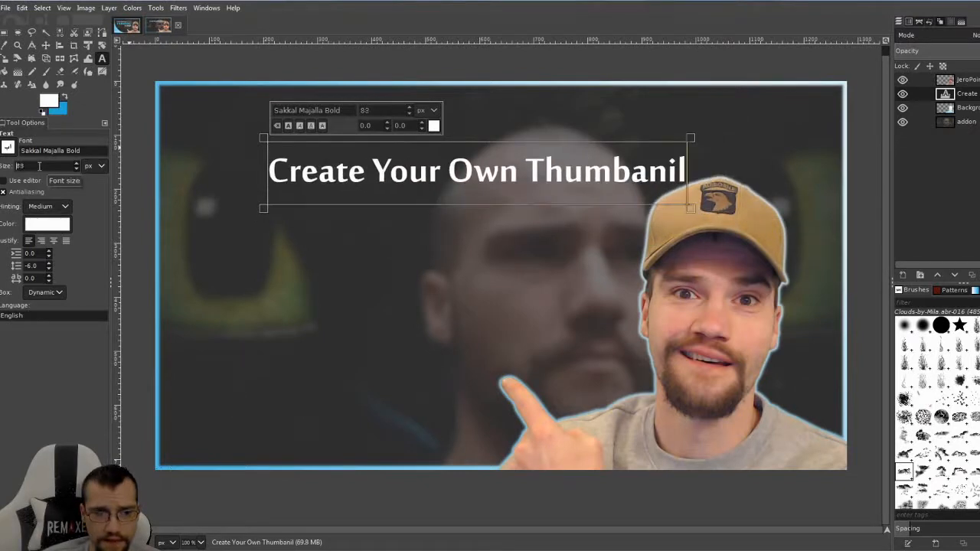
scroll(39, 166, down, 3)
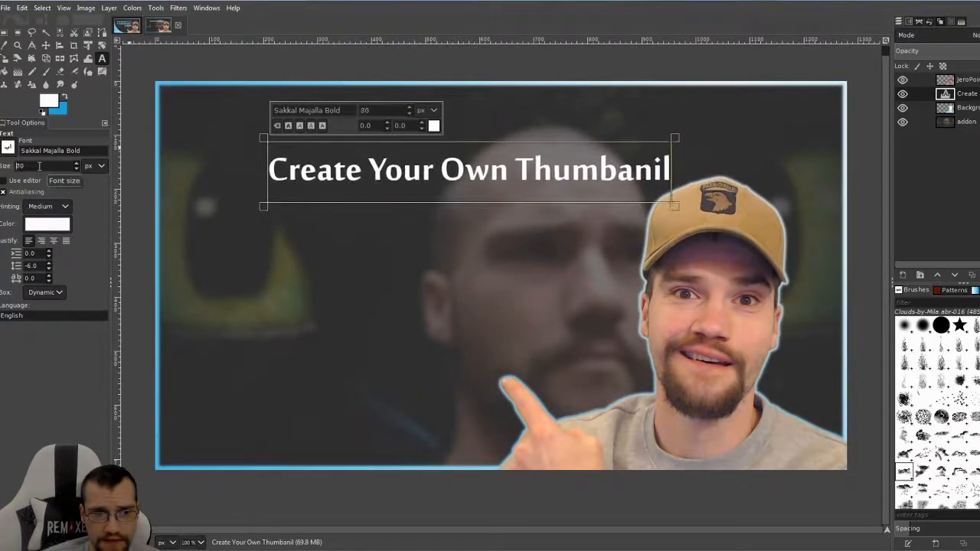
- Correct the title's last word to "Thumbnail" and move the text up and left, nearer the canvas's upper edge
click(633, 168)
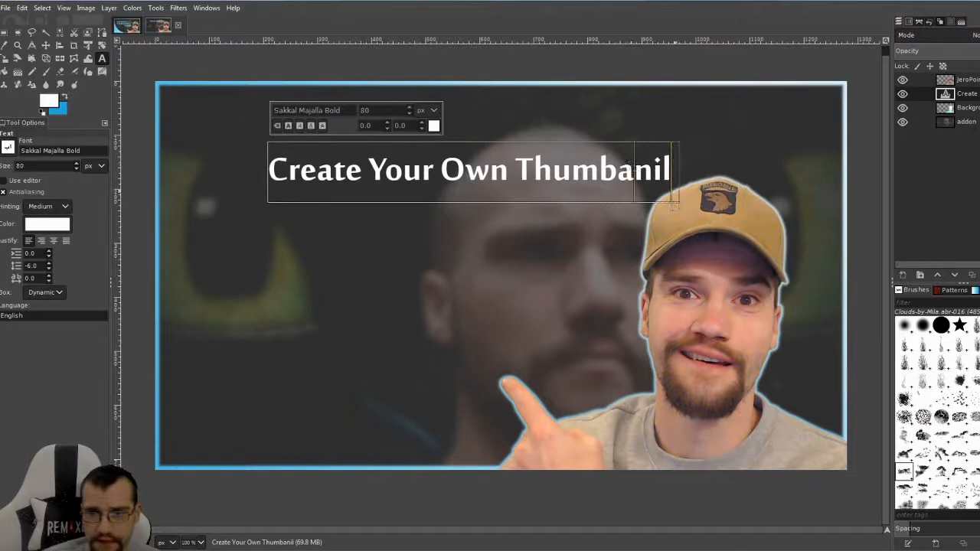
key(Delete)
key(BackSpace)
text(na)
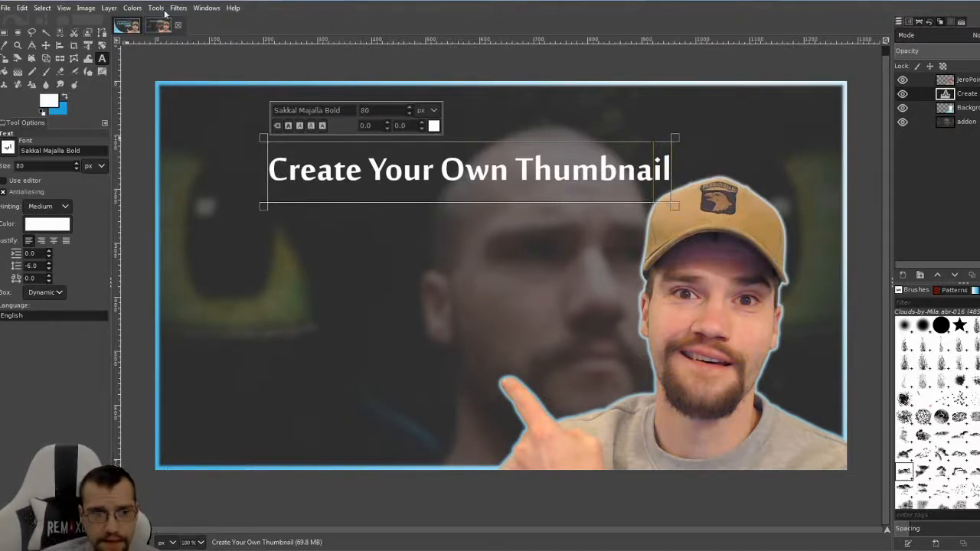
click(45, 45)
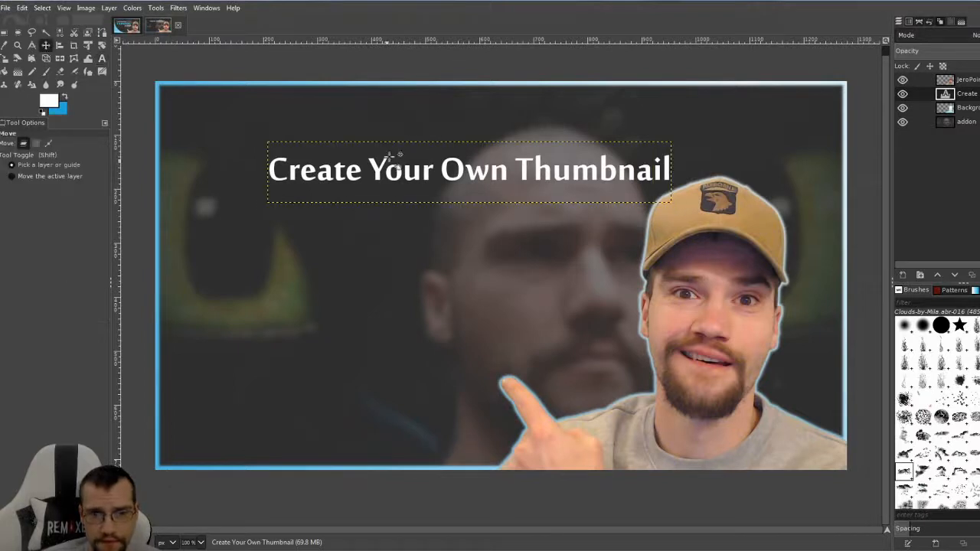
drag(386, 179, 345, 145)
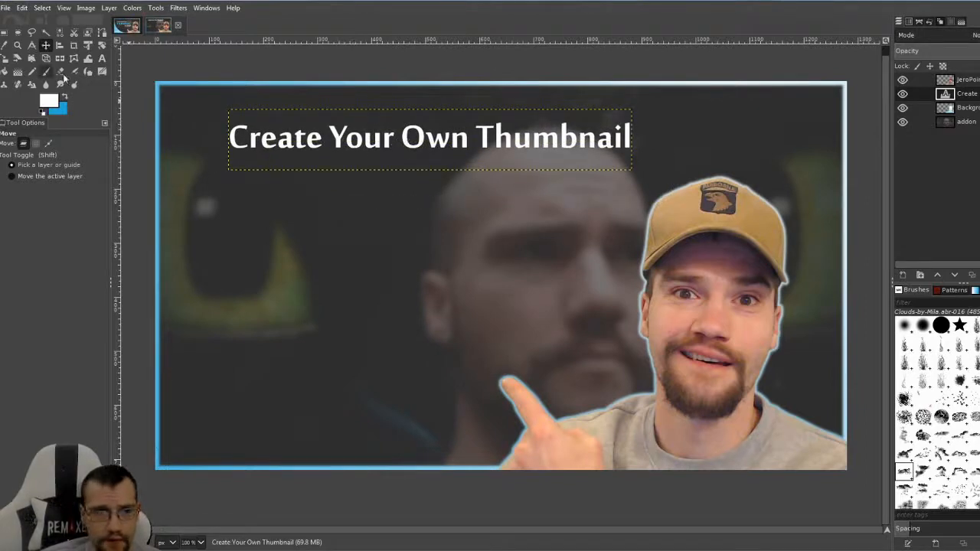
- Remove the word "Thumbnail" from the title and move the remaining "Create Your Own" slightly down and to the right
click(103, 59)
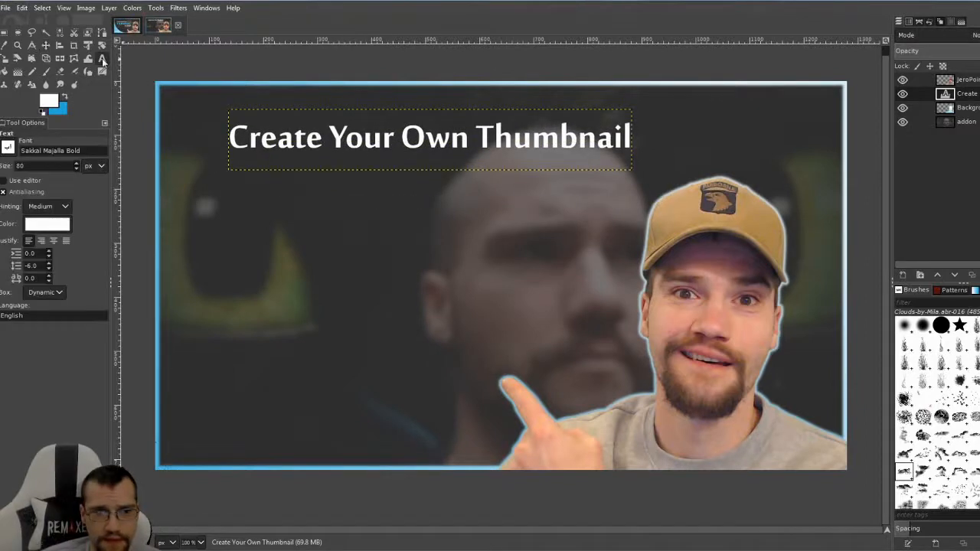
click(472, 136)
key(Delete)
key(Delete)
key(Delete)
key(Delete)
key(Delete)
key(Delete)
key(Delete)
key(Delete)
key(Delete)
key(Delete)
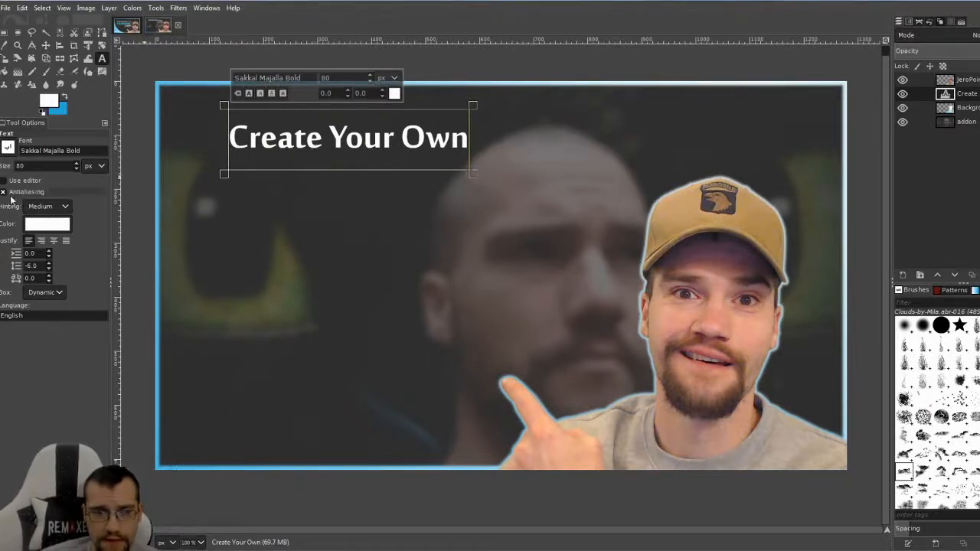
click(46, 44)
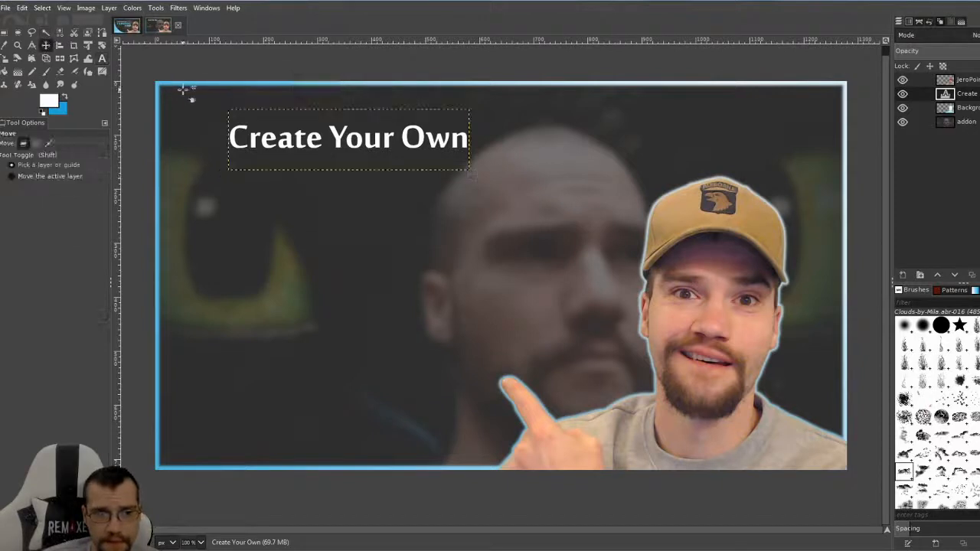
drag(263, 145, 303, 158)
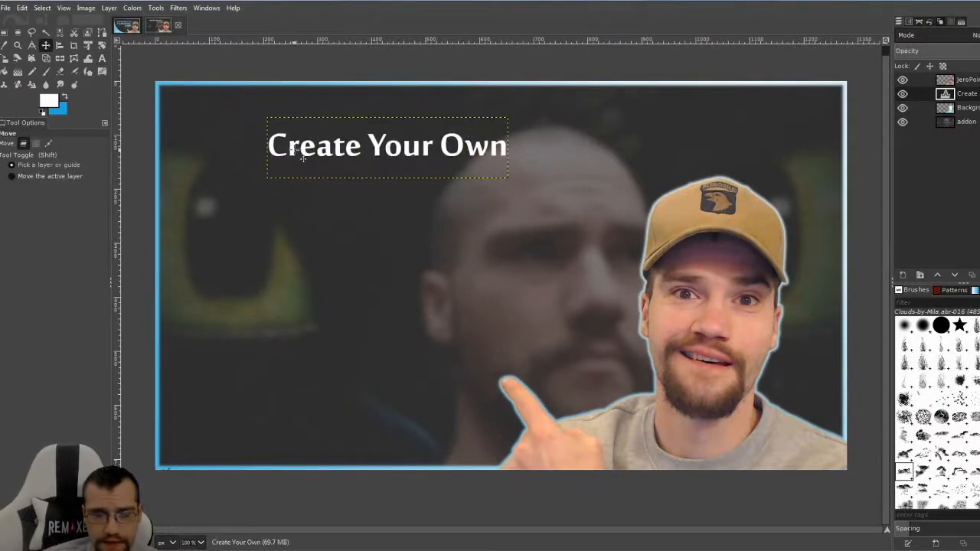
- Add a separate white text "THUMBNAIL" in Sakkal Majalla Bold below "Create Your Own", aligned with its left edge
click(101, 59)
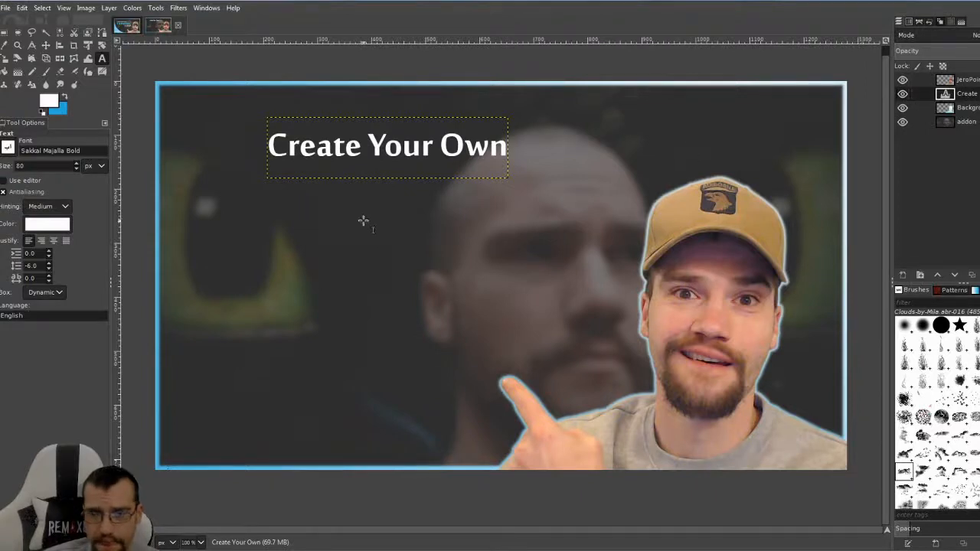
click(267, 192)
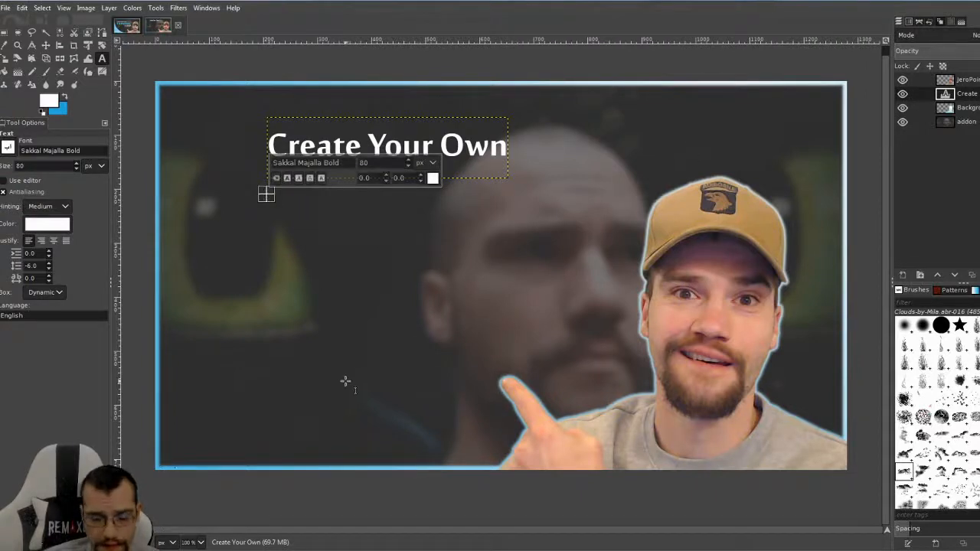
text(THUM)
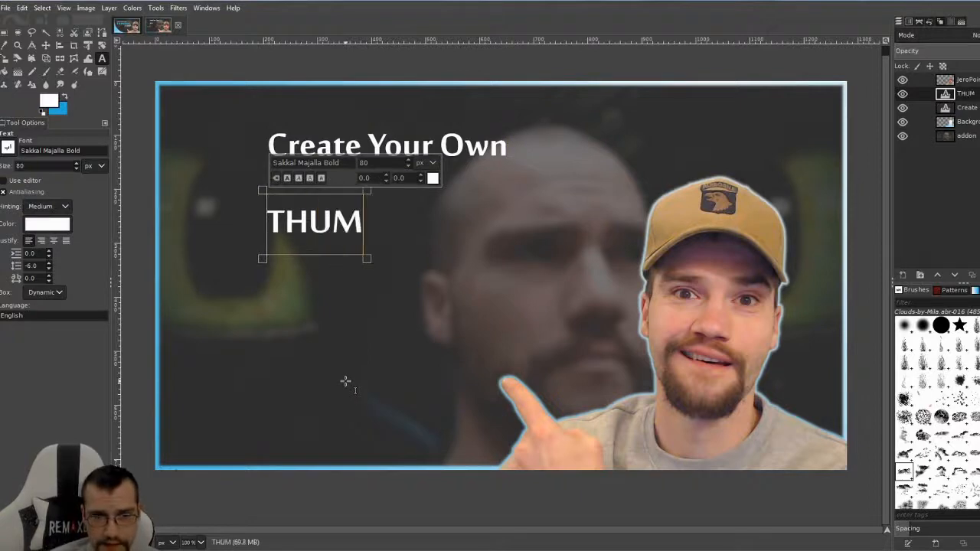
text(BNAIL)
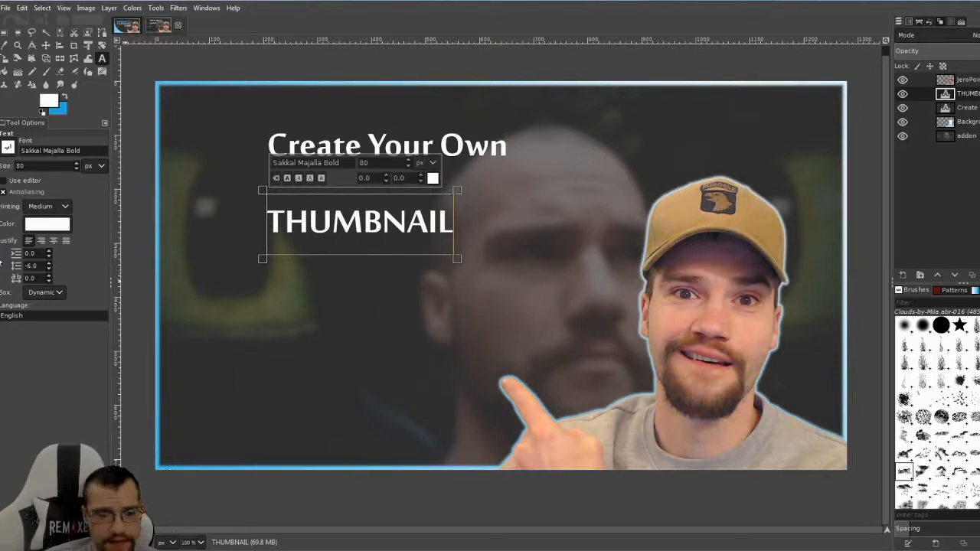
- Enlarge the "THUMBNAIL" text to a font size of 120 px
scroll(36, 167, up, 20)
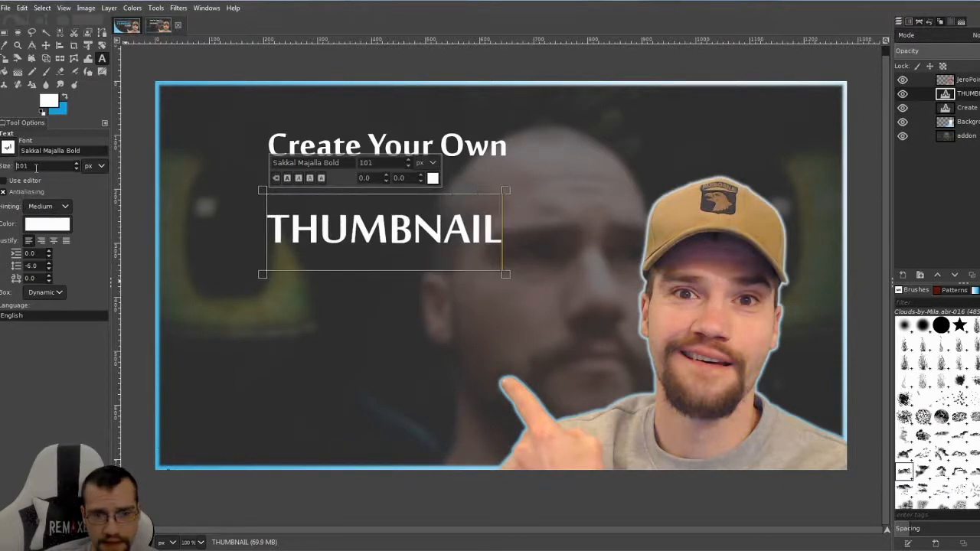
scroll(35, 167, up, 14)
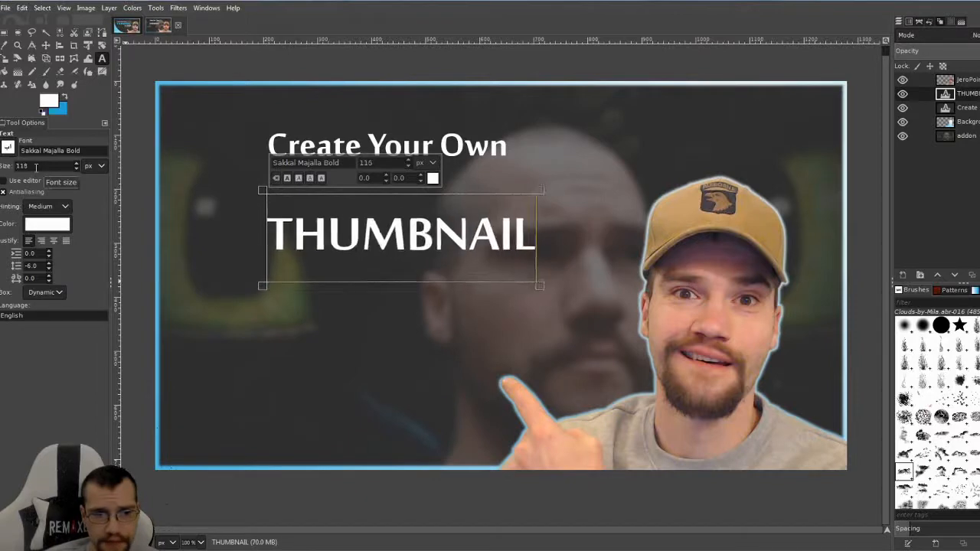
scroll(35, 167, up, 19)
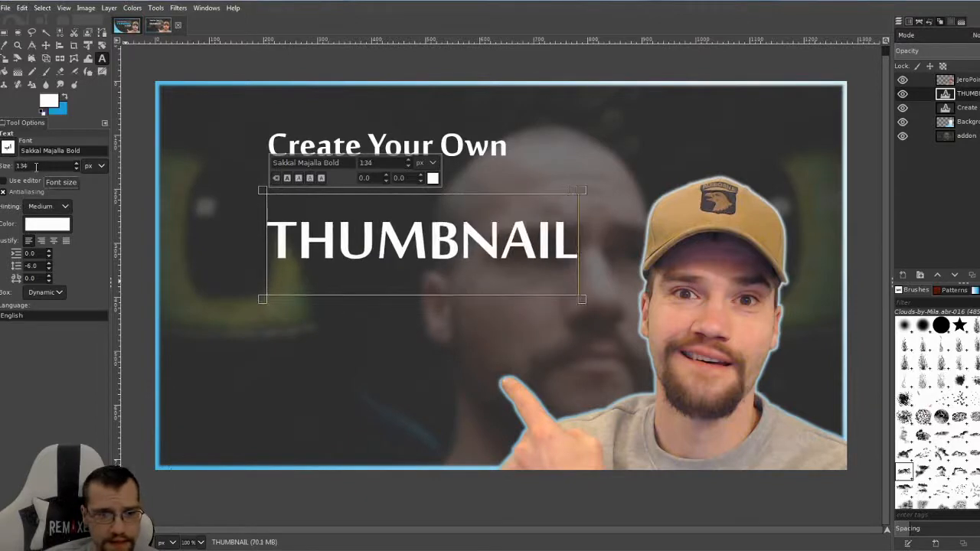
scroll(35, 166, down, 20)
scroll(36, 167, up, 16)
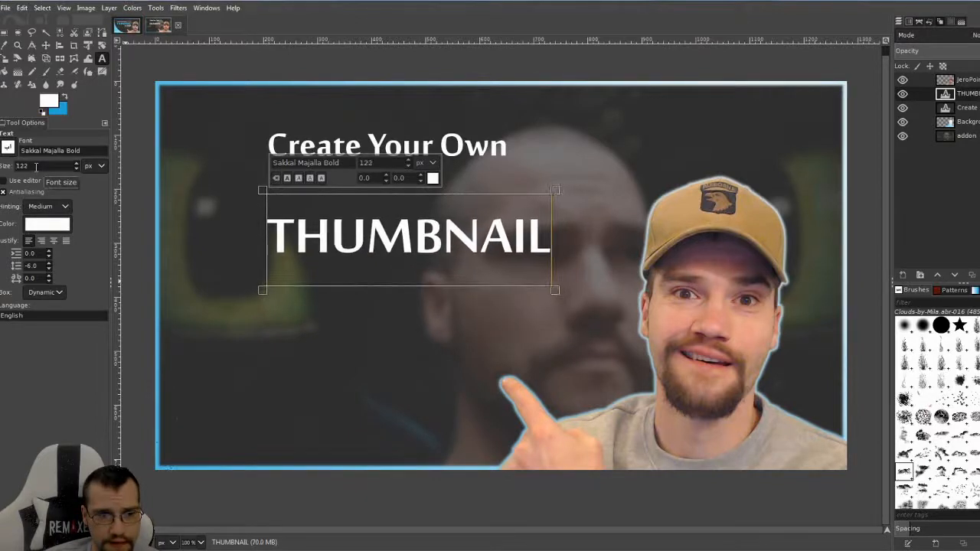
scroll(35, 167, down, 2)
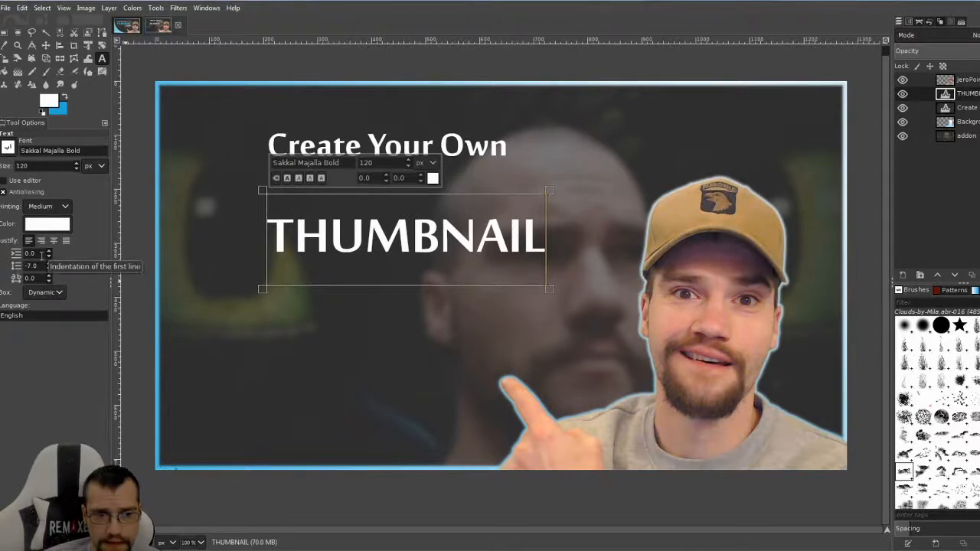
- Try wider and tighter letter spacing on the "THUMBNAIL" text and return the spacing to 0.0
scroll(38, 278, up, 20)
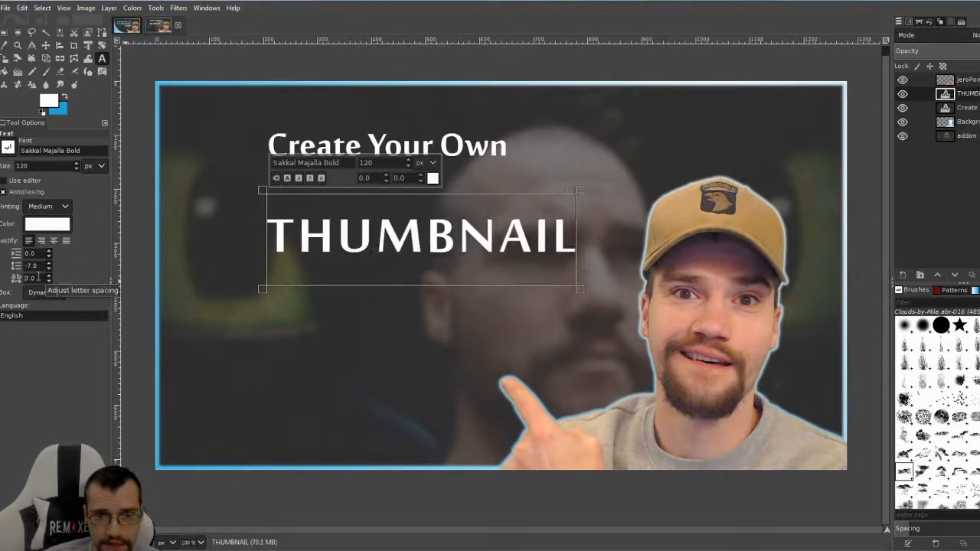
scroll(38, 278, down, 20)
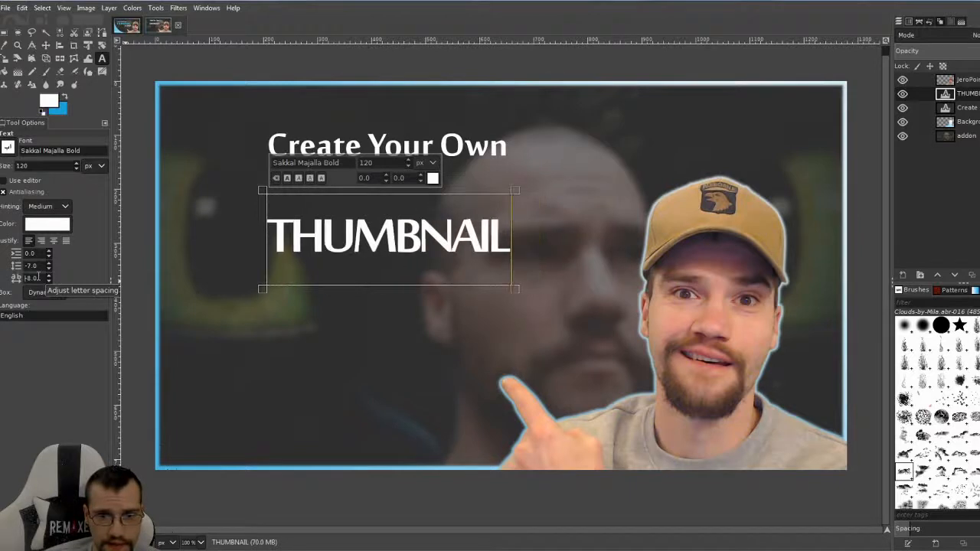
scroll(39, 278, down, 6)
scroll(39, 278, up, 20)
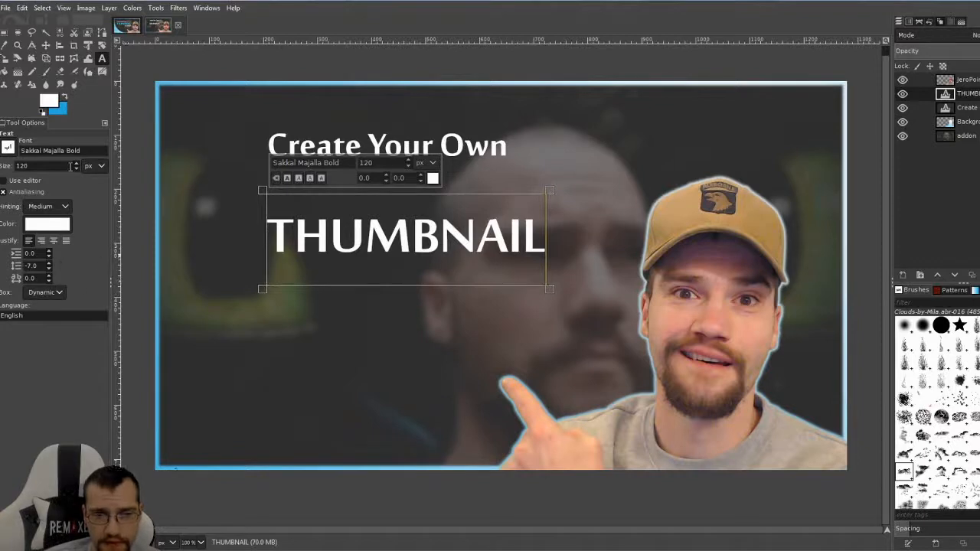
- Move "THUMBNAIL" slightly up and left, and lower the "Create Your Own" layer to sit centred just above it
click(44, 46)
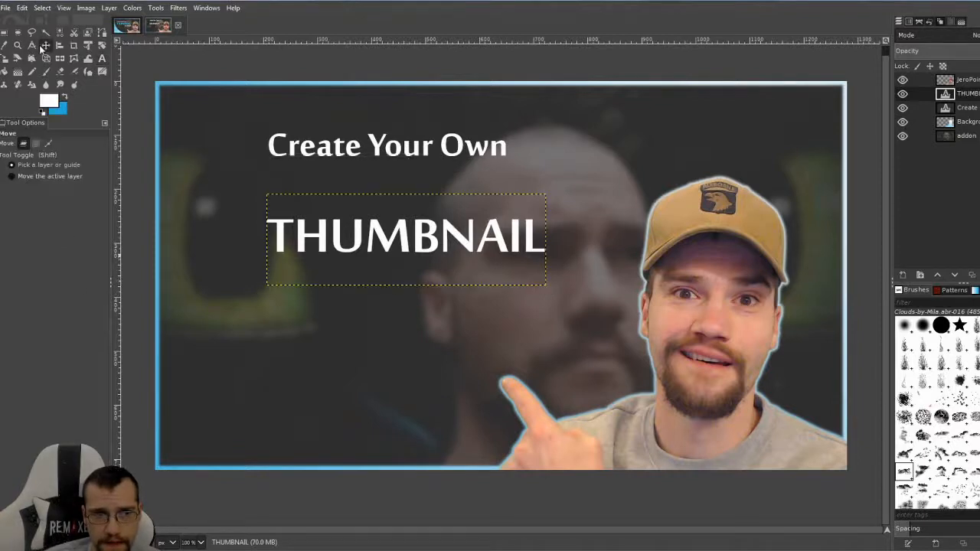
drag(349, 242, 371, 223)
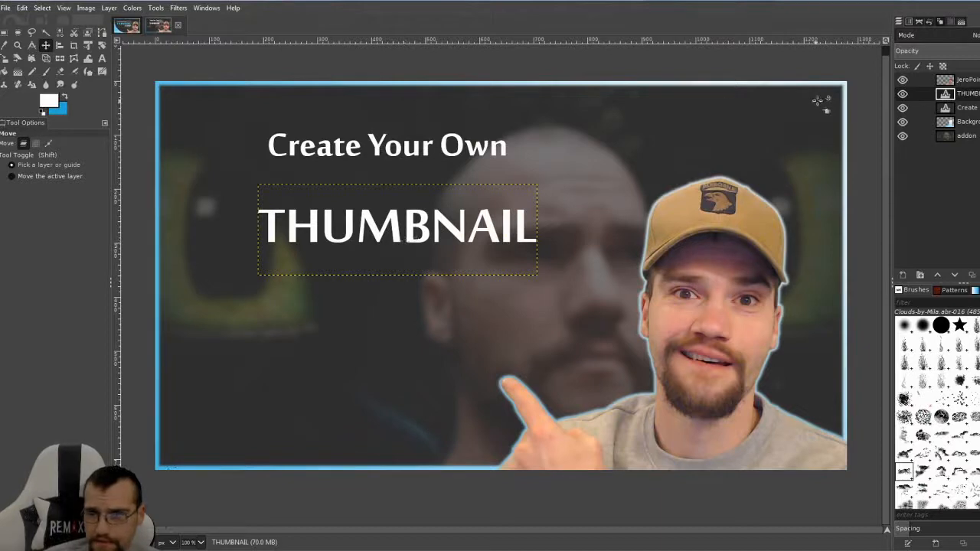
click(945, 108)
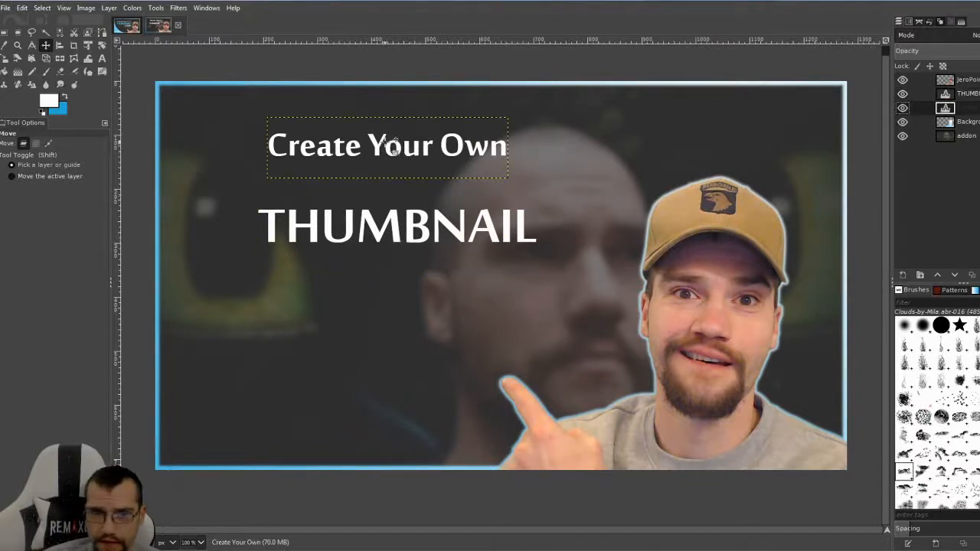
drag(386, 149, 391, 181)
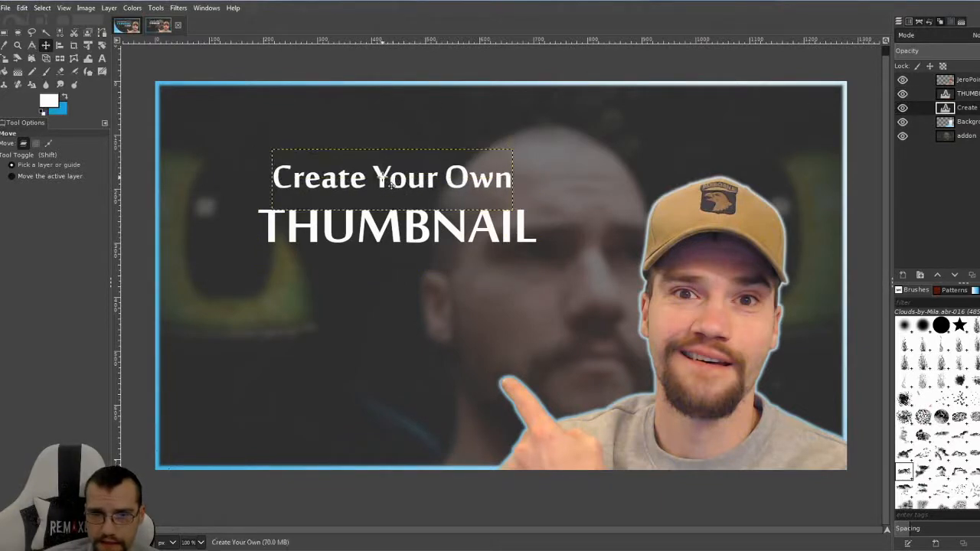
- Add a separate white text "In Gimp" in Sakkal Majalla Bold below "THUMBNAIL"
click(949, 100)
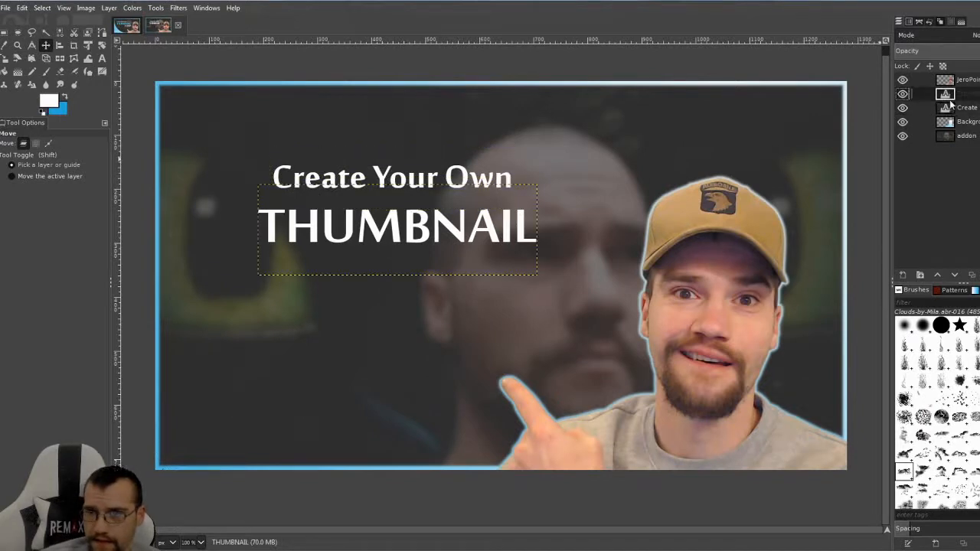
click(102, 58)
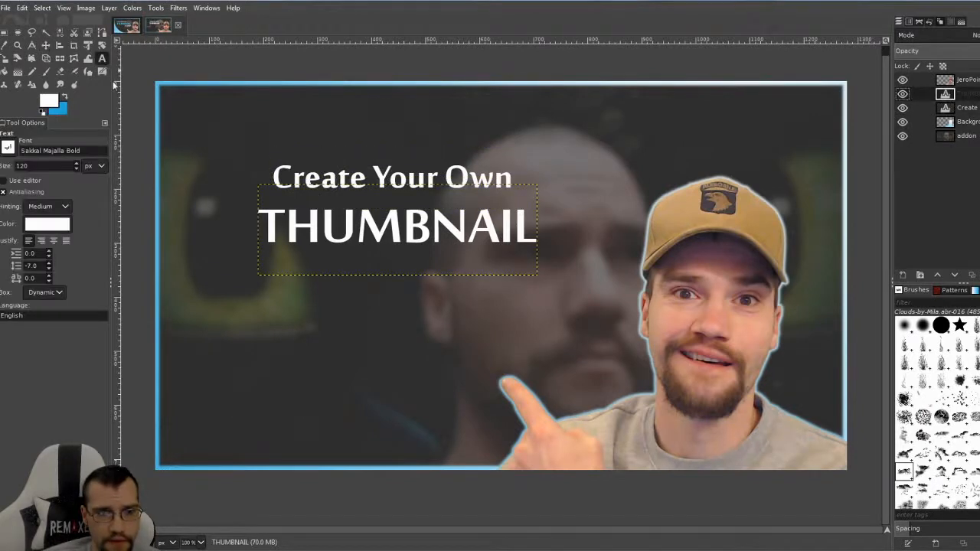
click(291, 291)
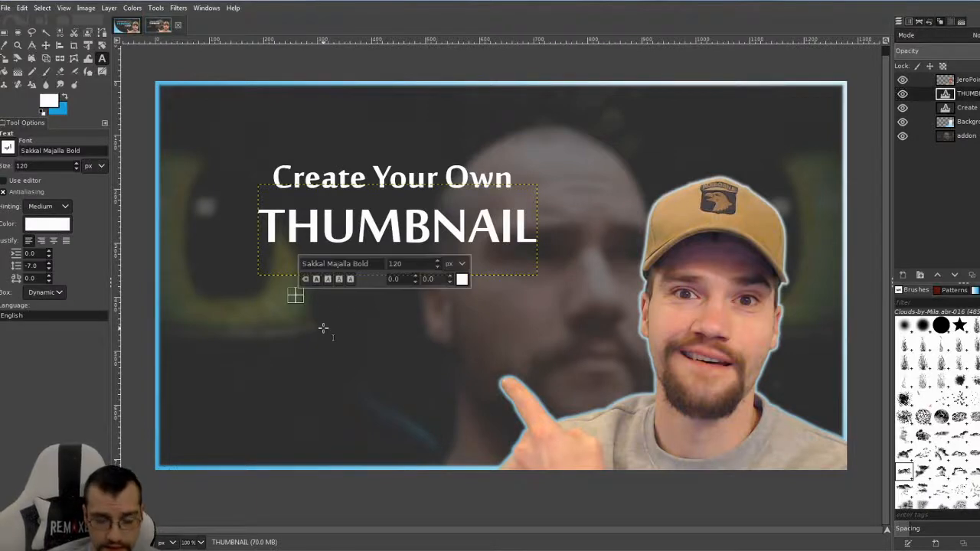
text(In G)
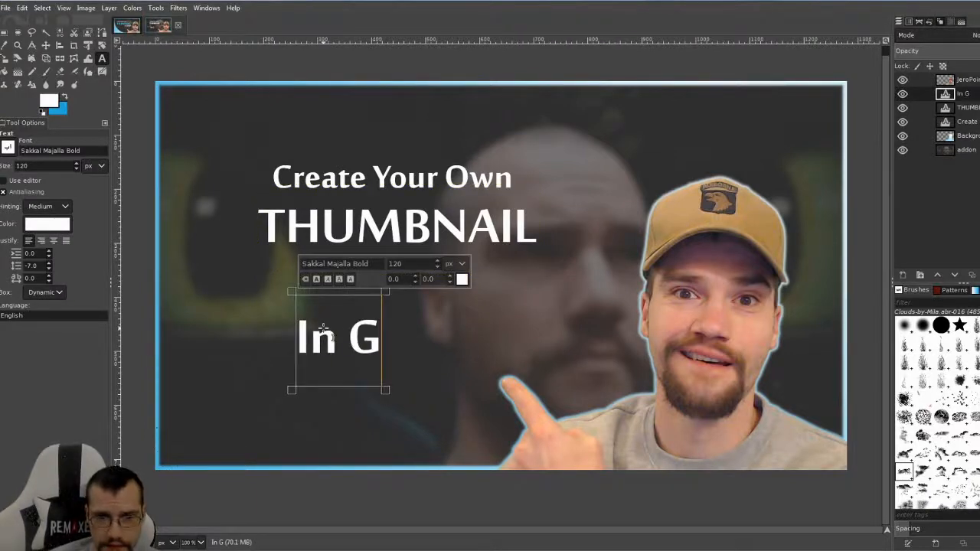
text(imp)
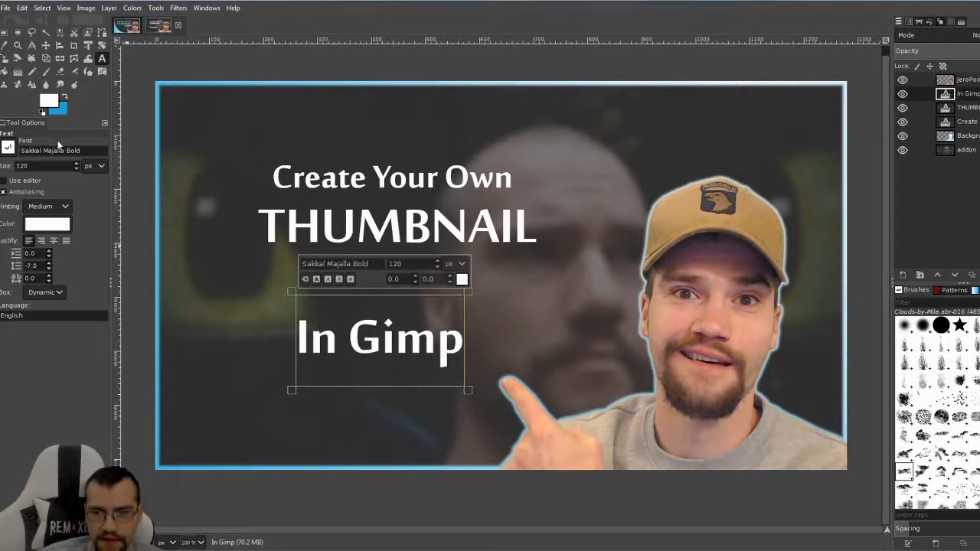
- Reduce the "In Gimp" text to a font size of 80 px and place it directly under the right end of "THUMBNAIL"
scroll(55, 166, down, 10)
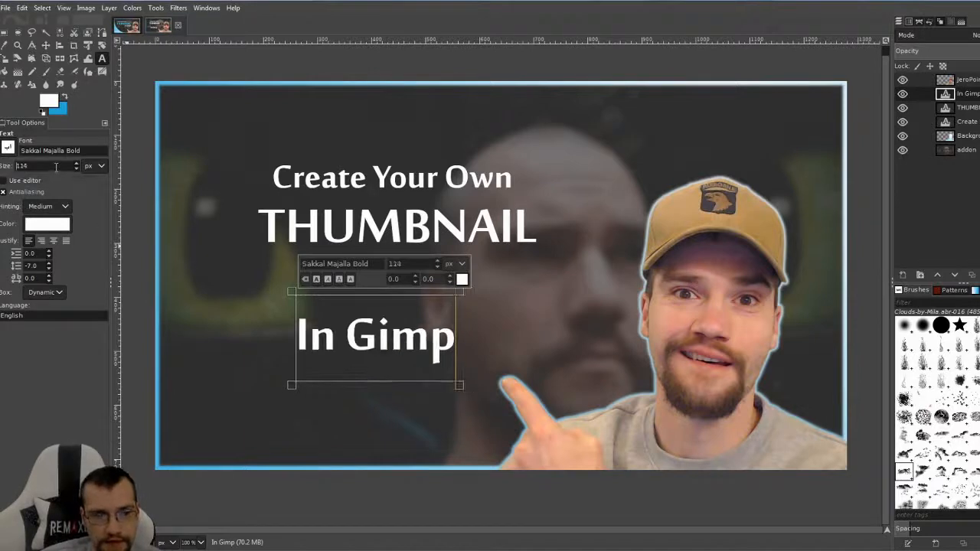
scroll(56, 166, down, 11)
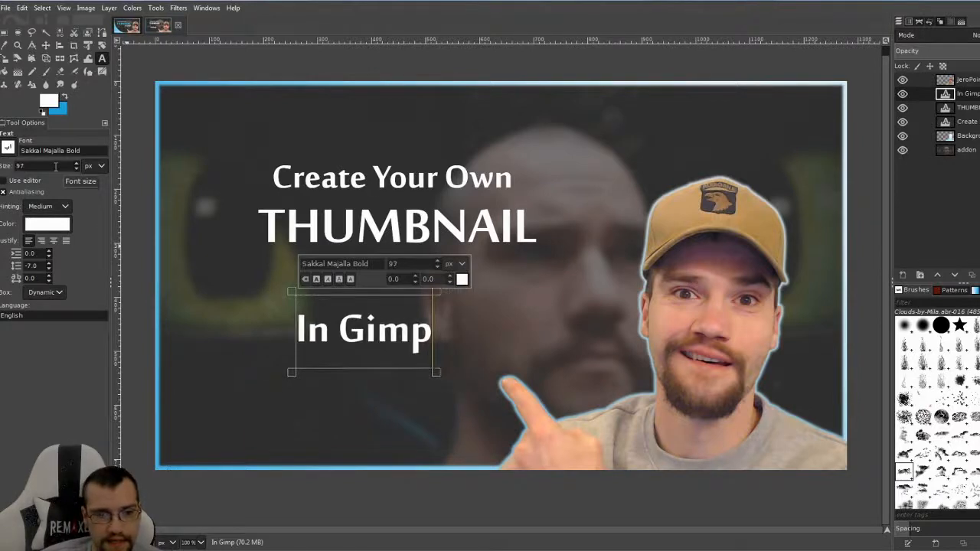
scroll(55, 166, down, 19)
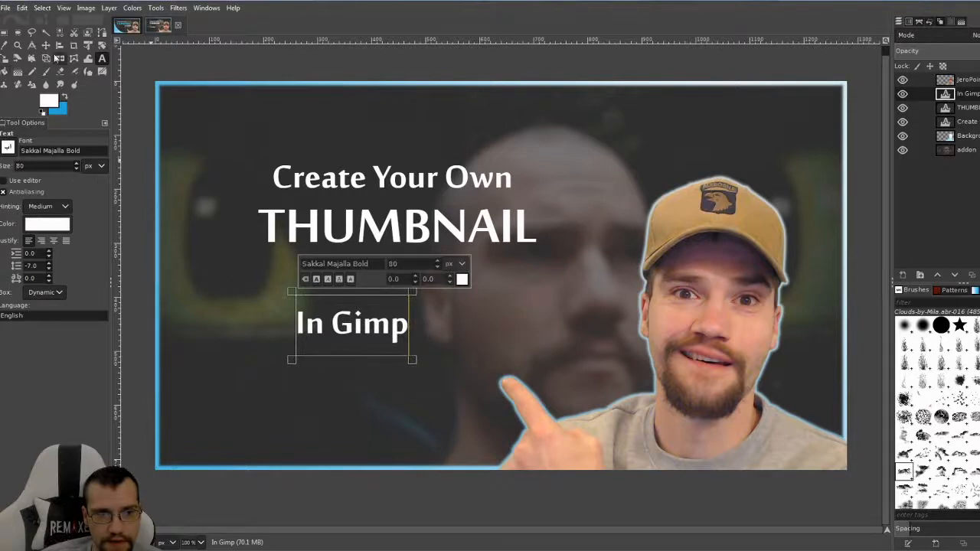
click(46, 46)
drag(348, 340, 480, 278)
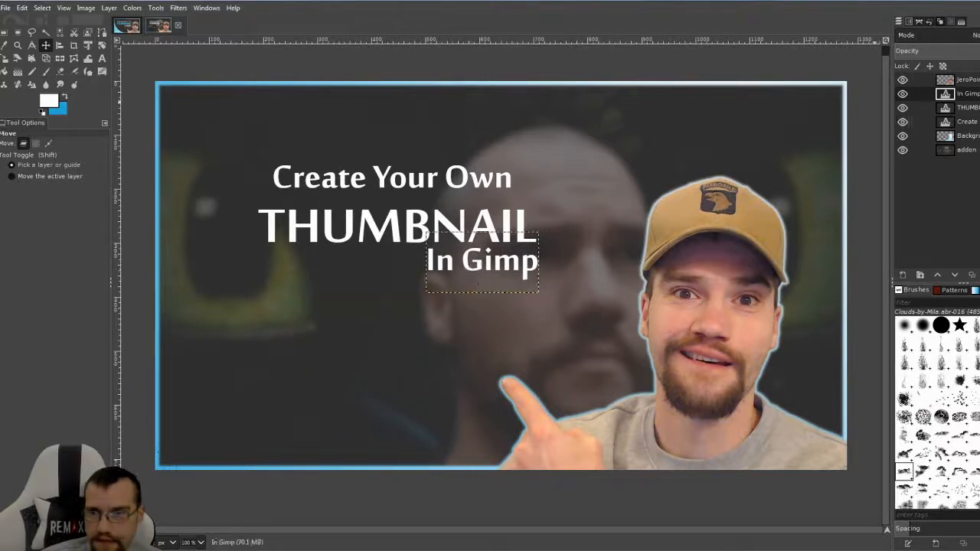
- Move "Create Your Own" so its left edge aligns with "THUMBNAIL" and it sits just above that word
click(305, 187)
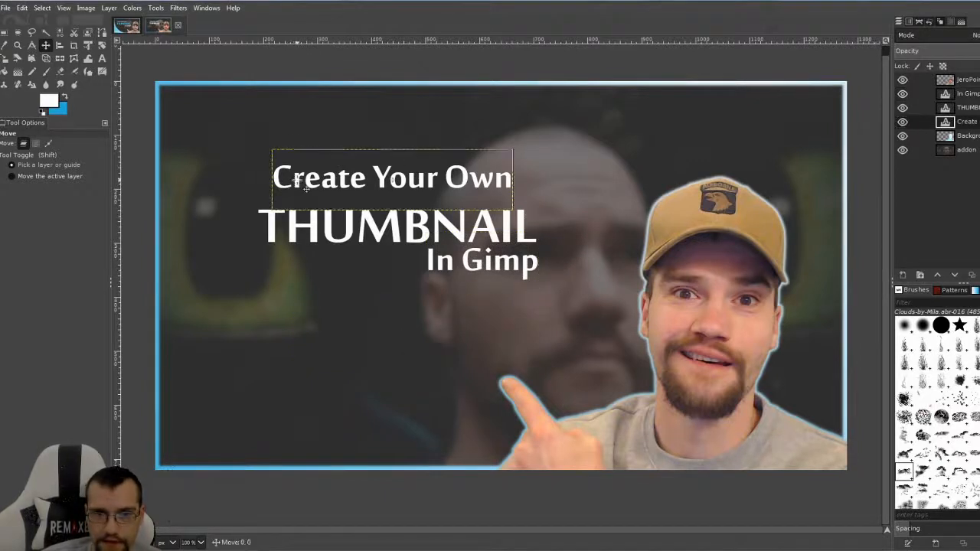
drag(306, 188, 292, 199)
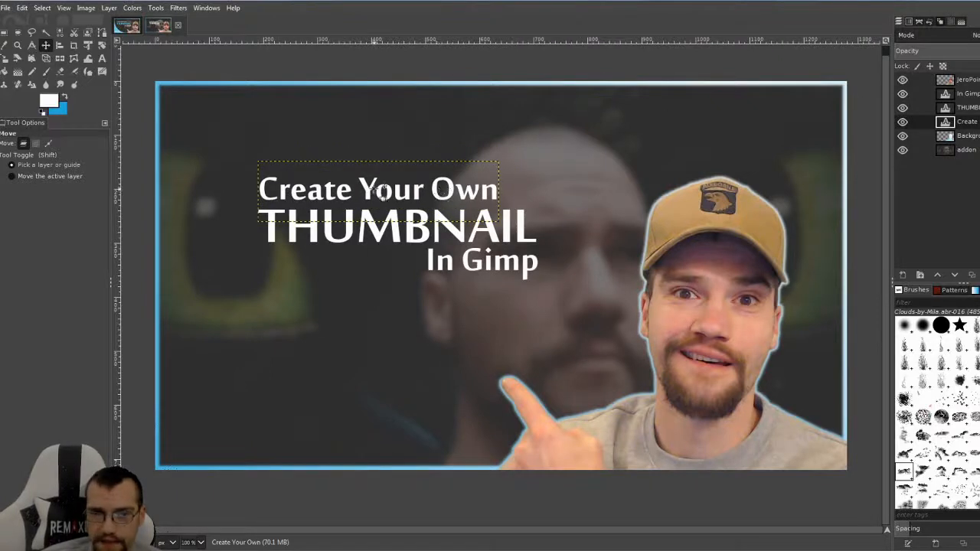
key(Up)
key(Up)
key(Up)
key(Up)
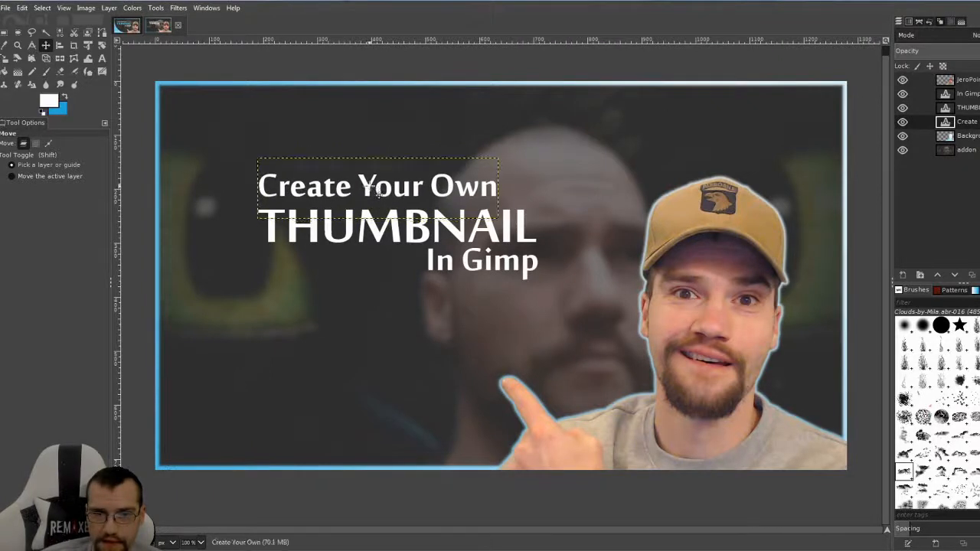
- Recolour the whole "THUMBNAIL" text to the blue 1fafc1
click(971, 112)
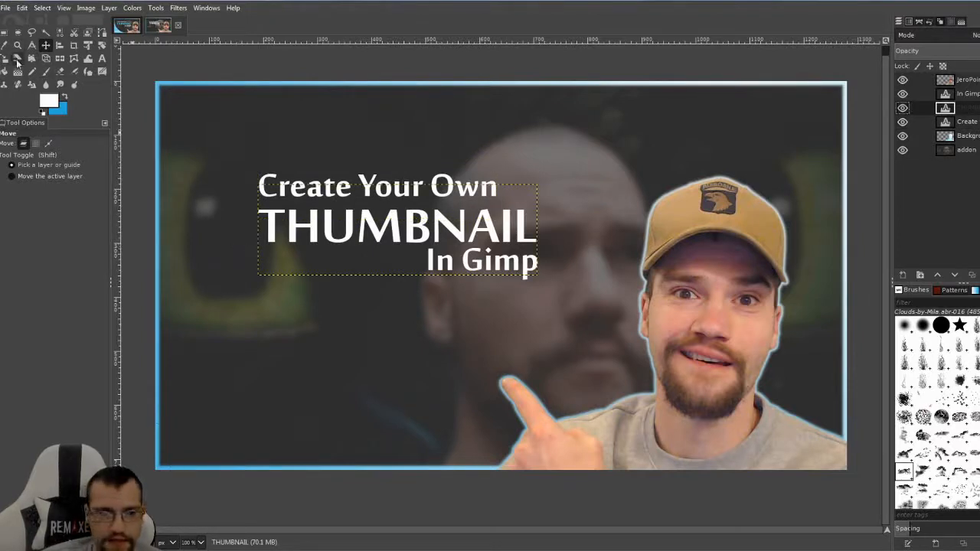
click(102, 58)
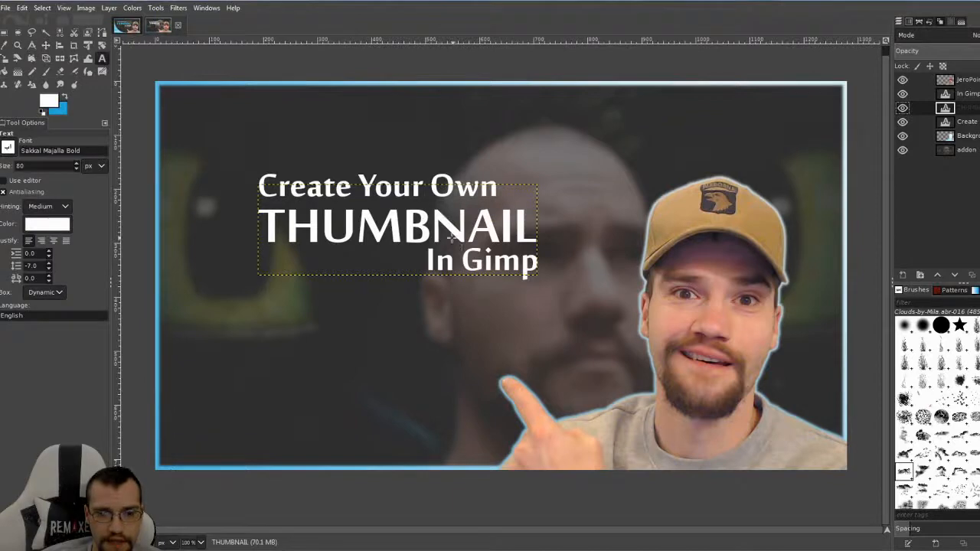
click(416, 232)
key(ctrl+a)
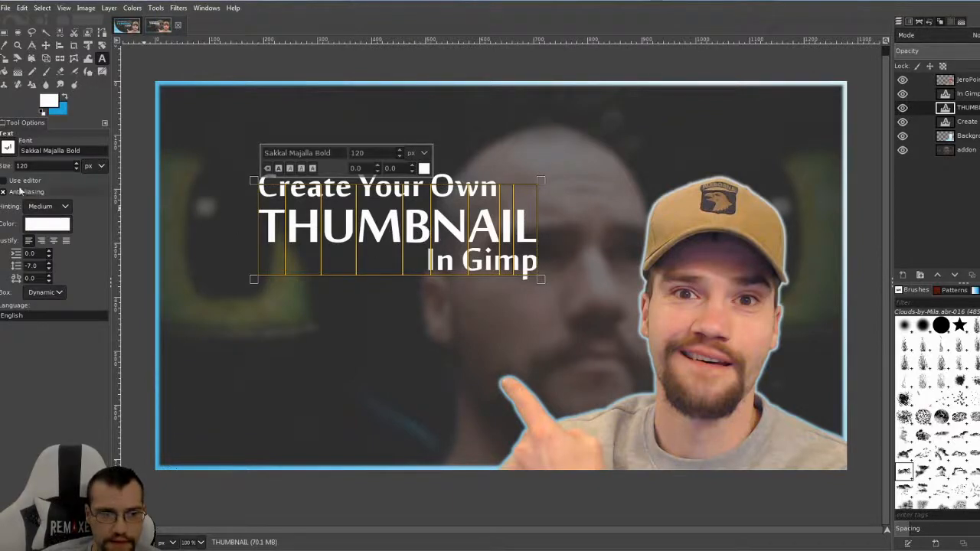
click(46, 224)
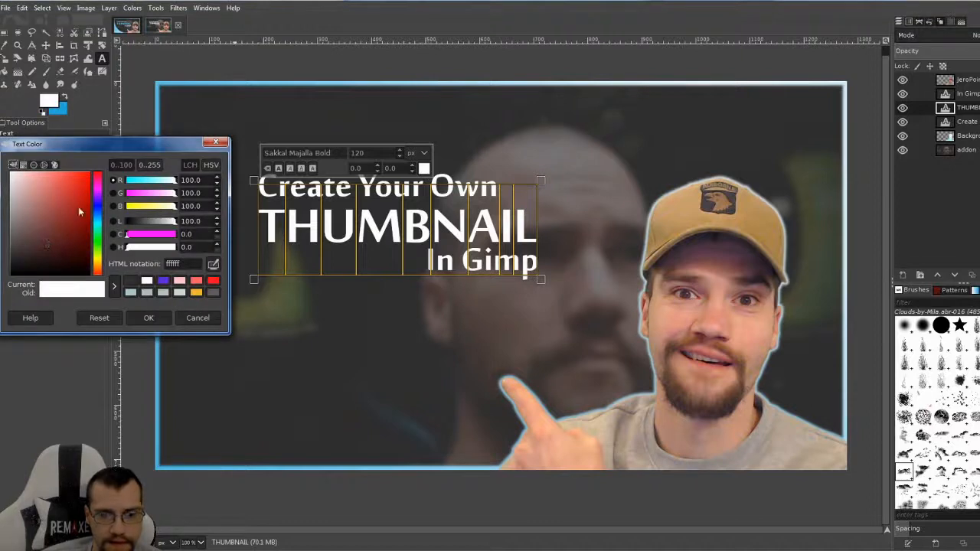
drag(102, 220, 77, 197)
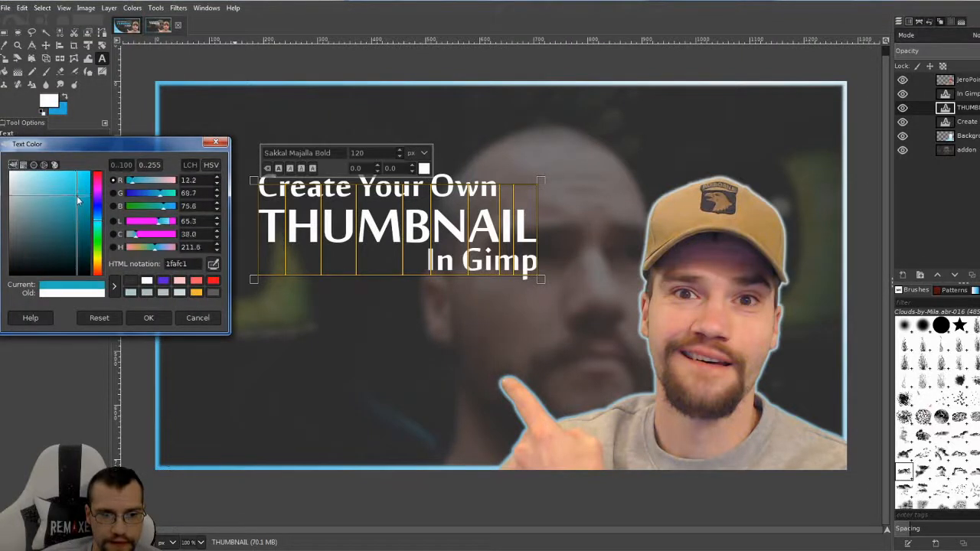
click(148, 317)
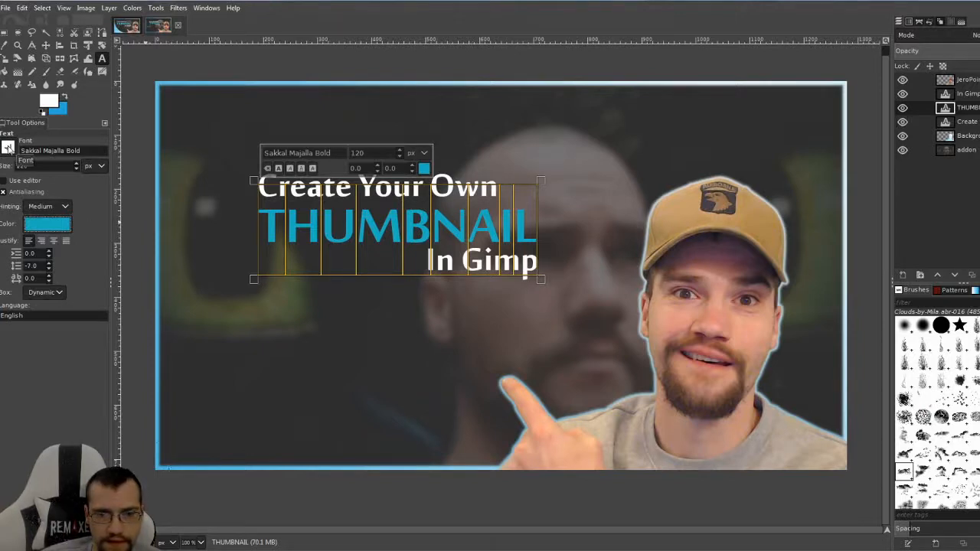
- Enlarge "THUMBNAIL" to a font size of 130 px and nudge "Create Your Own" slightly upward
scroll(52, 165, up, 10)
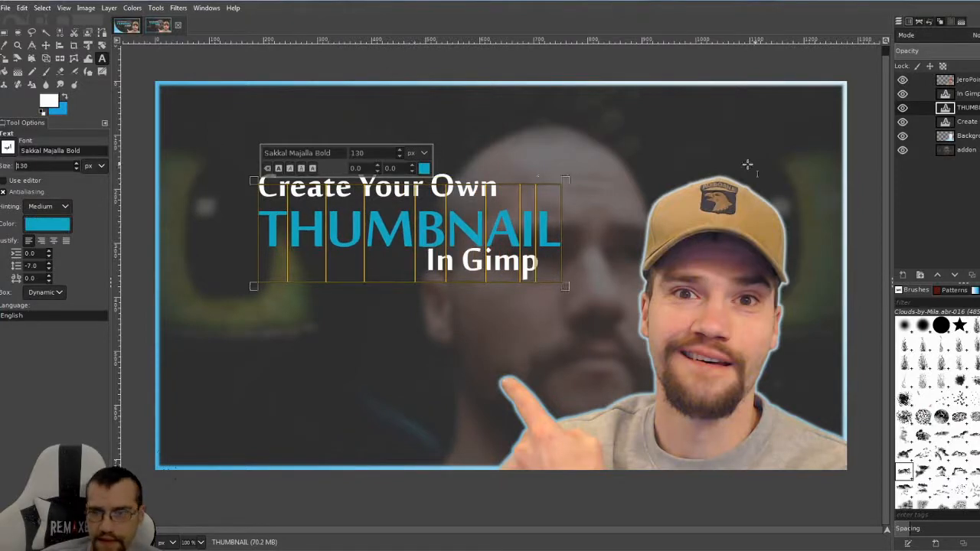
click(956, 93)
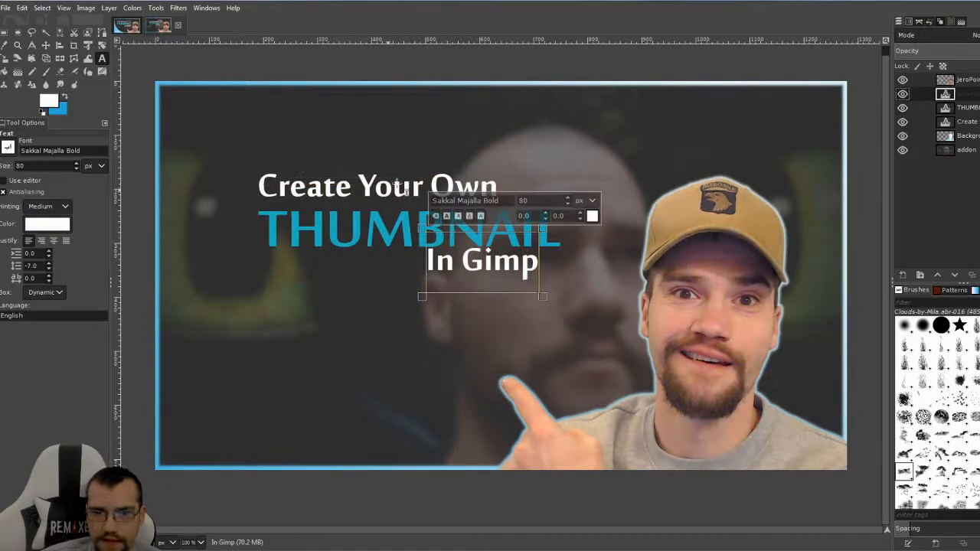
click(942, 125)
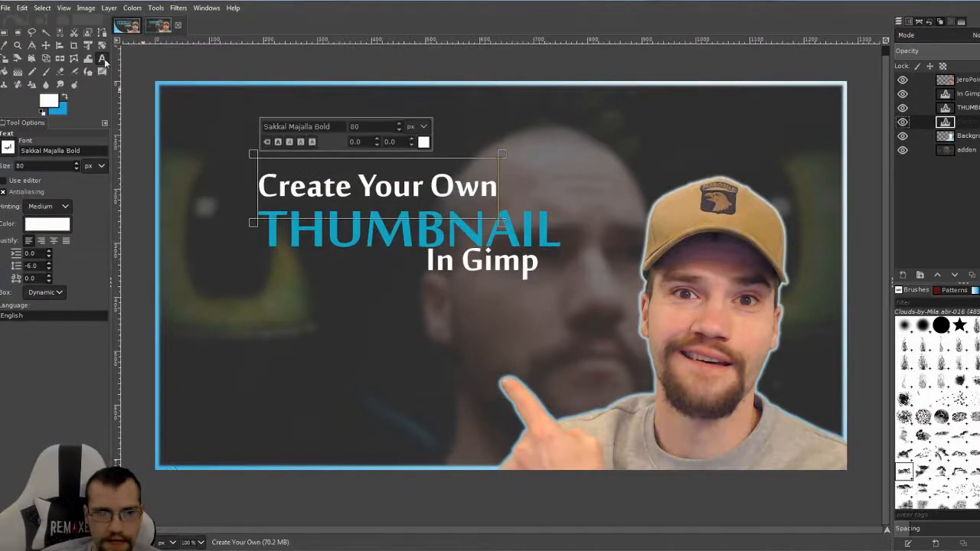
click(46, 46)
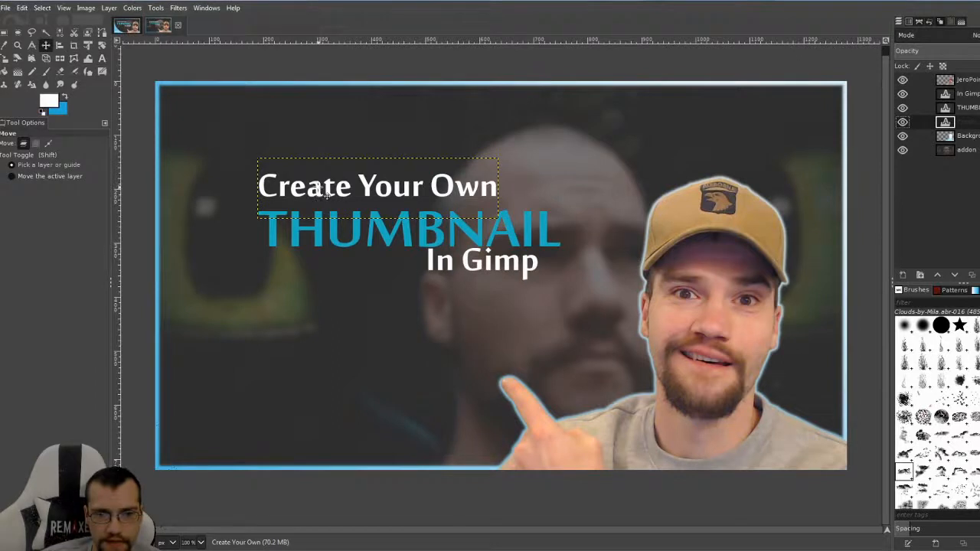
drag(327, 194, 327, 193)
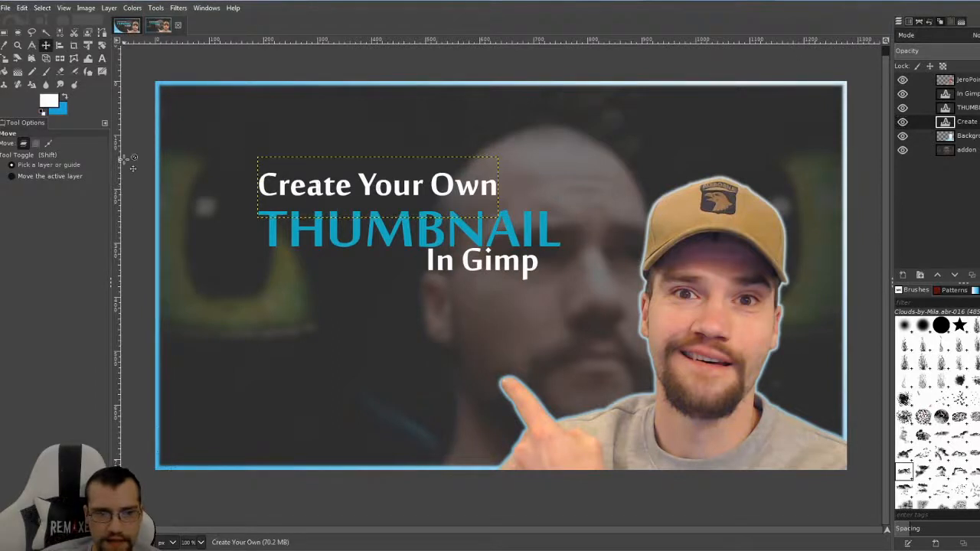
- Change the font of "Create Your Own" to the regular Sakkal Majalla
click(101, 58)
click(284, 188)
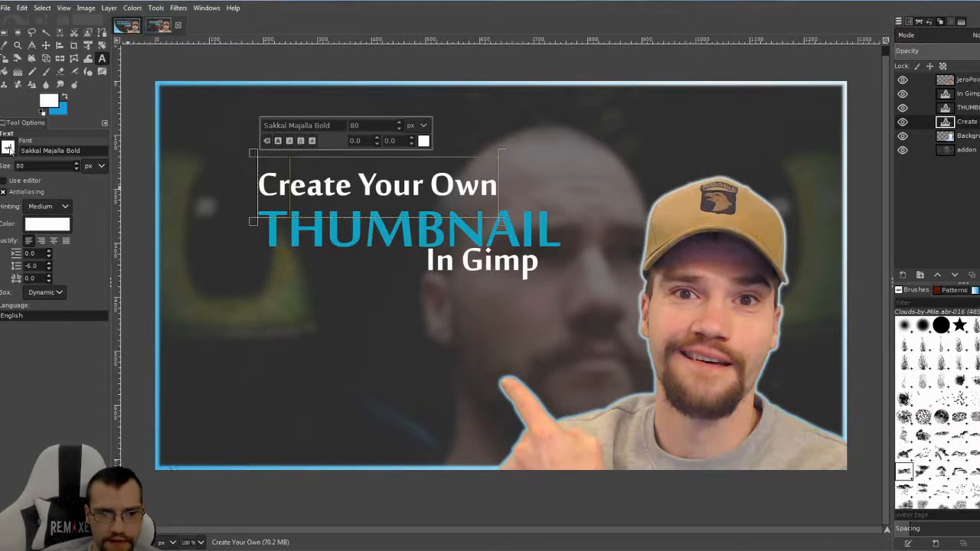
scroll(8, 148, up, 1)
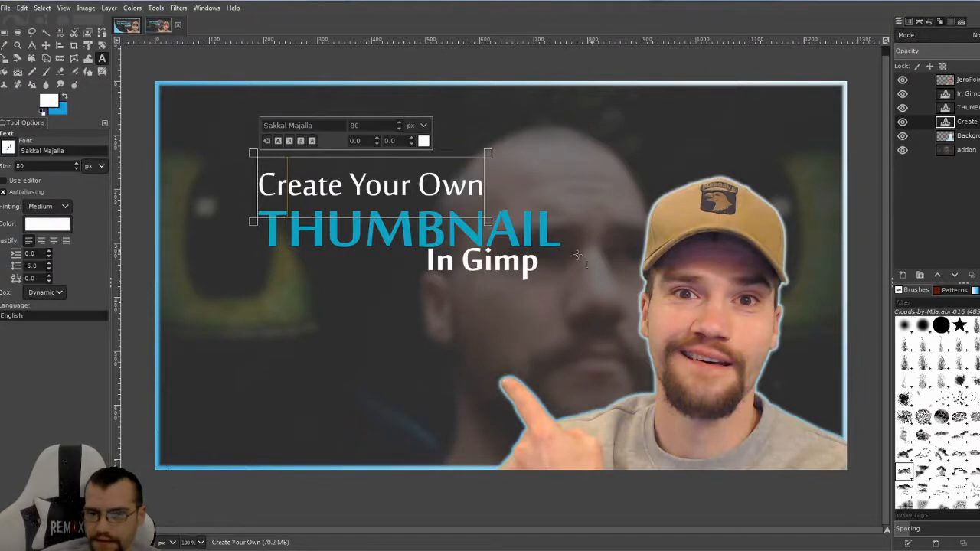
- Change "In Gimp" to the regular Sakkal Majalla font and move it below "THUMBNAIL" with their right edges aligned
click(968, 94)
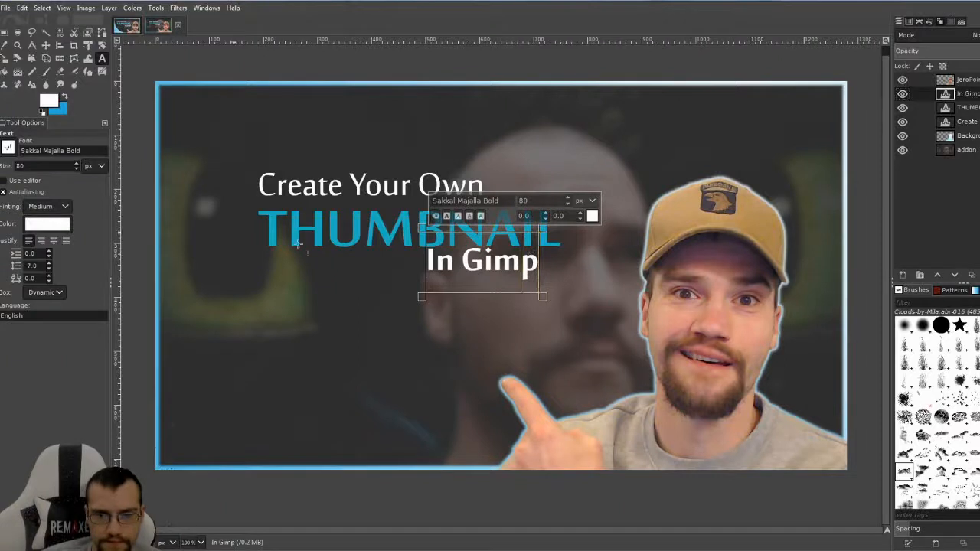
scroll(7, 148, up, 1)
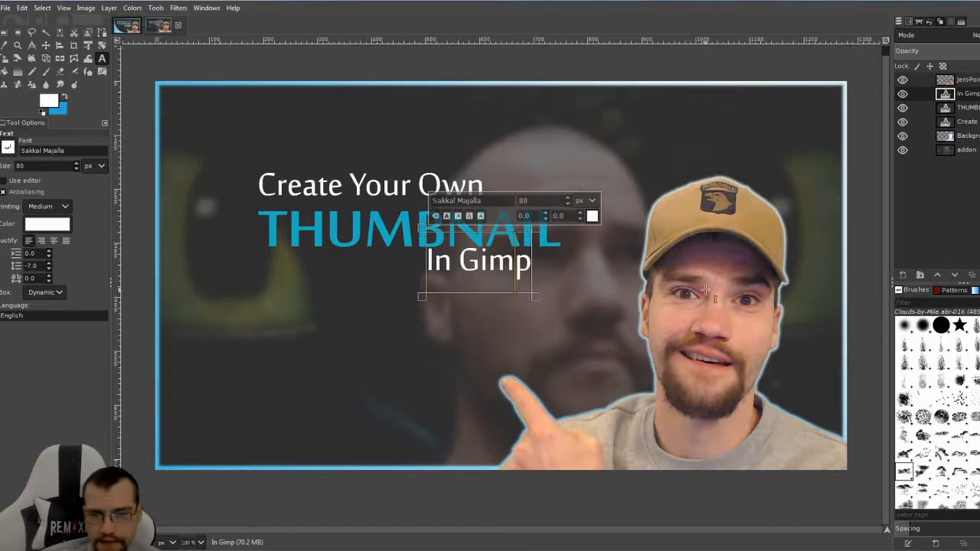
click(45, 46)
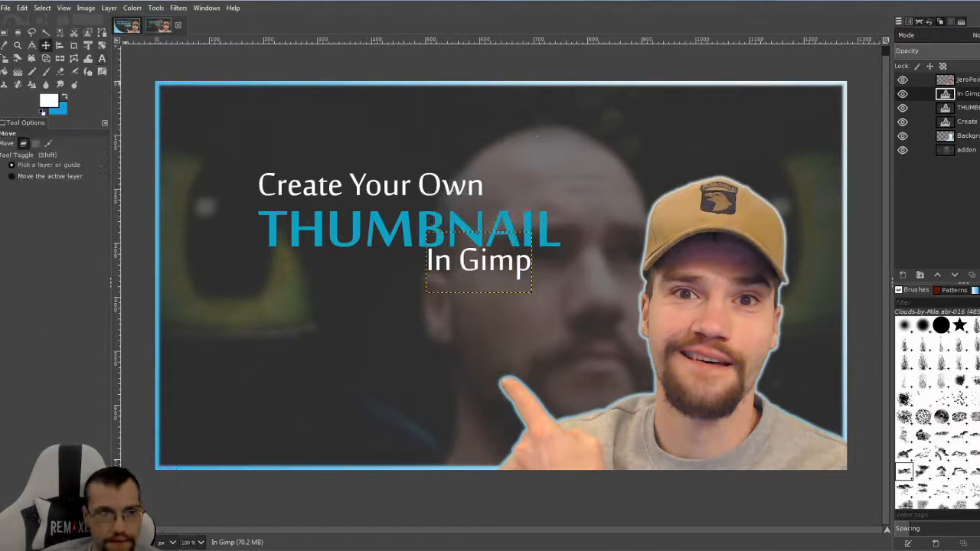
drag(483, 276, 519, 289)
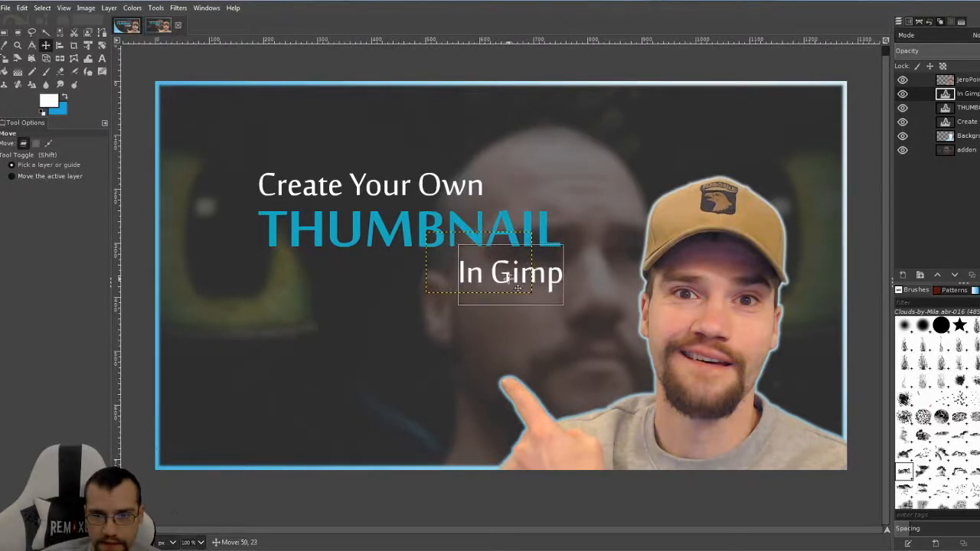
- On the Background layer, draw a closed triangular path from the canvas's top-left corner to the bottom-edge midpoint and just outside the bottom-left corner
click(968, 150)
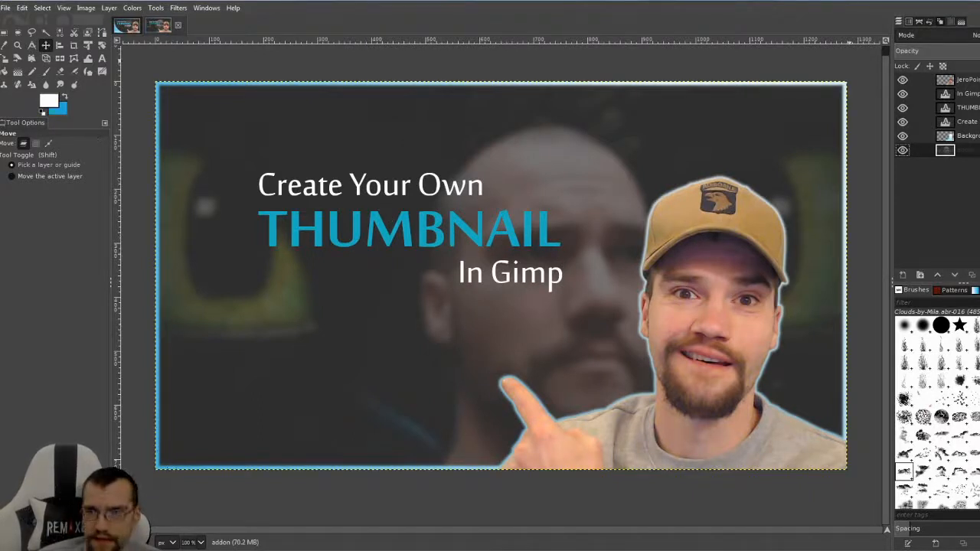
click(962, 136)
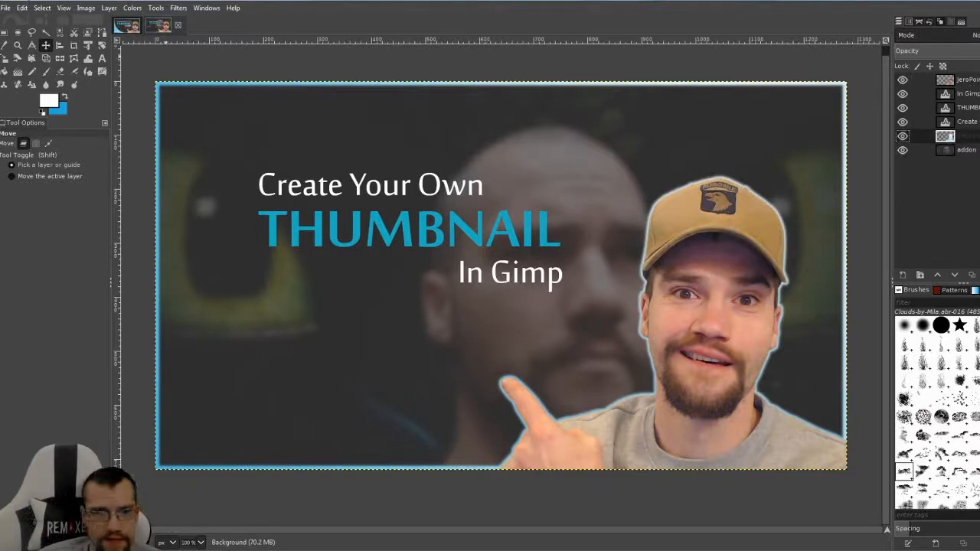
click(103, 33)
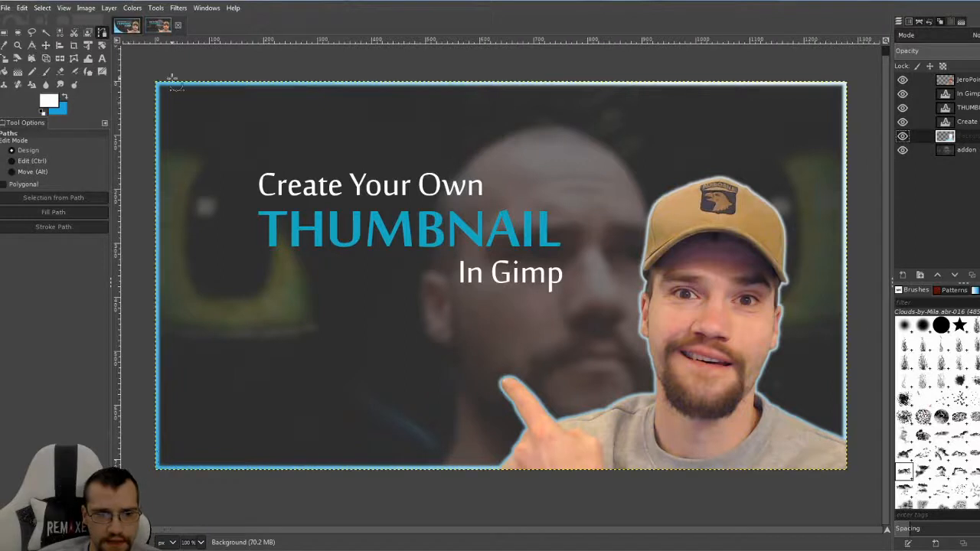
click(156, 81)
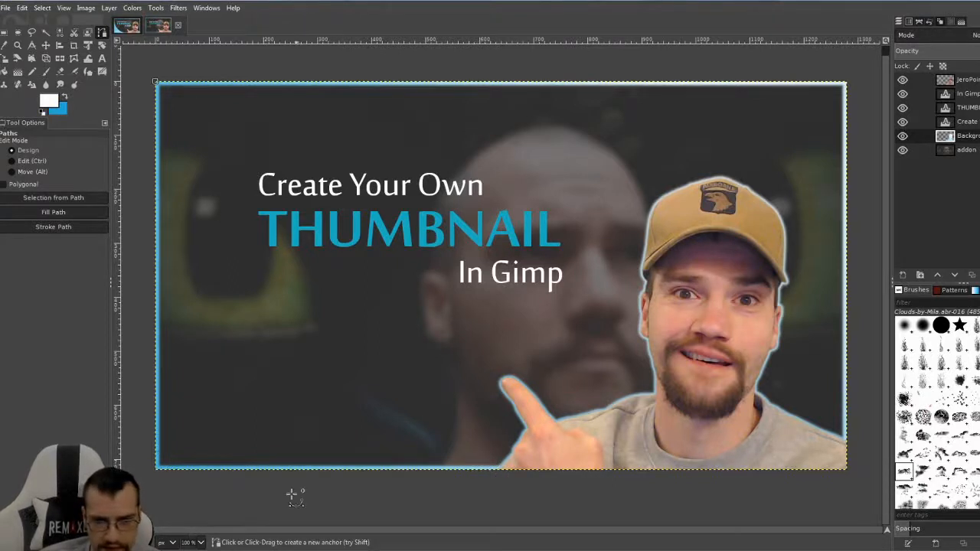
click(499, 470)
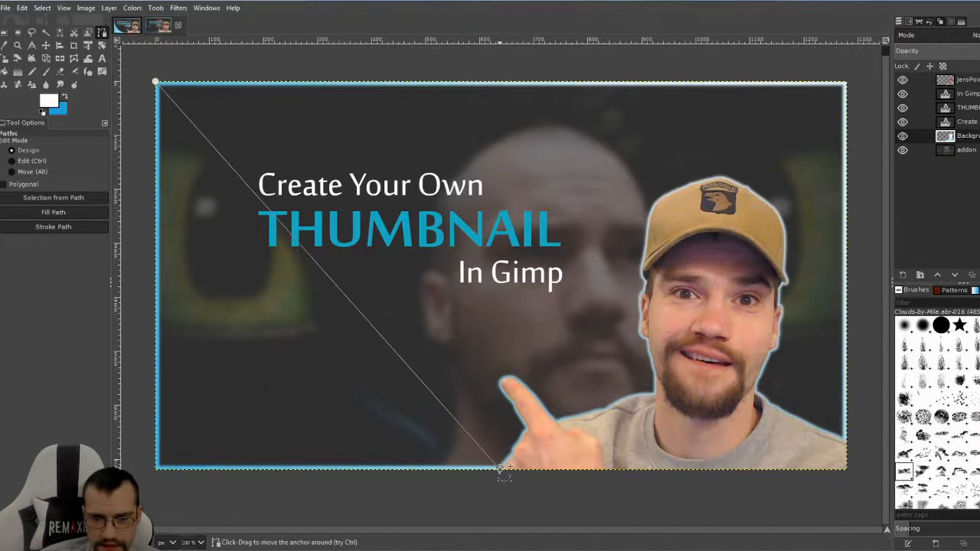
click(147, 476)
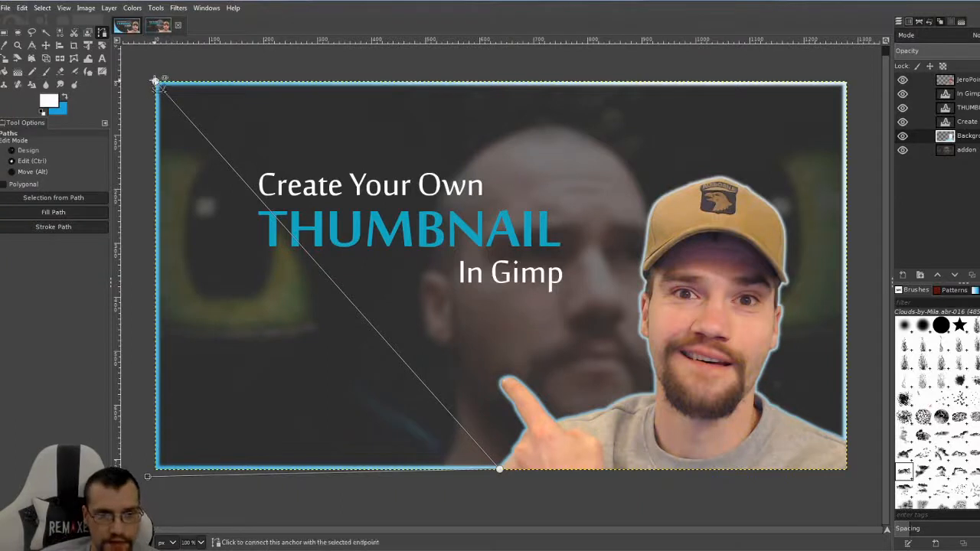
ctrl+click(156, 79)
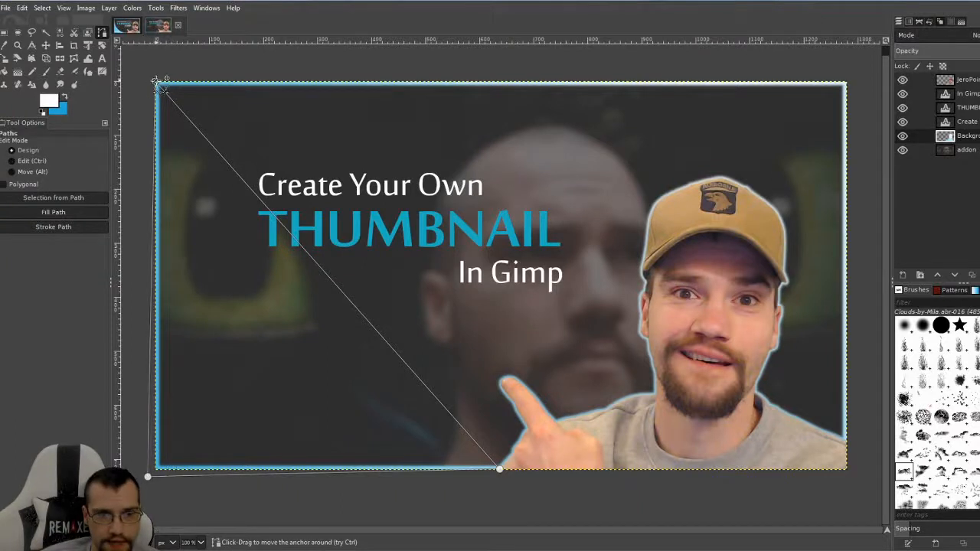
- Bend the path's diagonal inward into a smooth curve towards the bottom-left corner and convert the path to a selection
drag(155, 79, 156, 270)
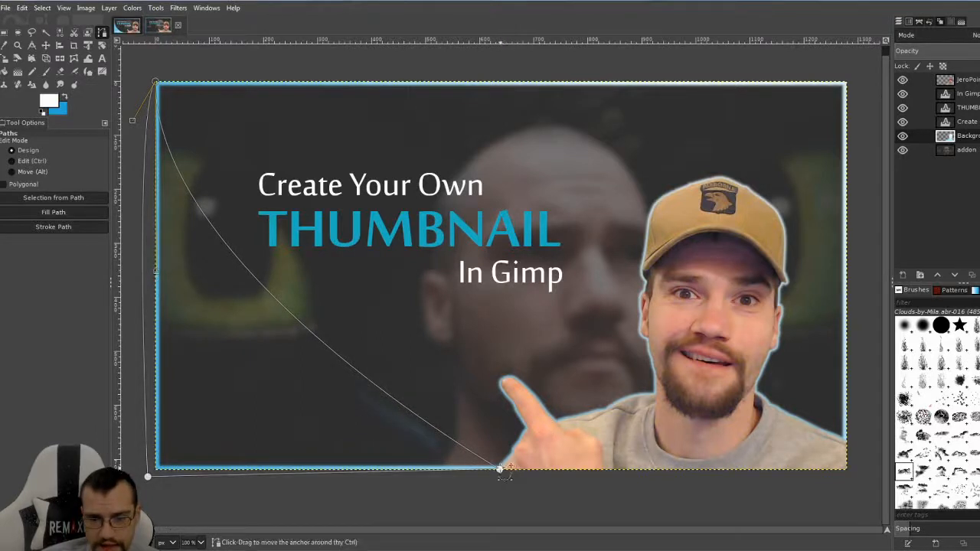
drag(499, 468, 298, 468)
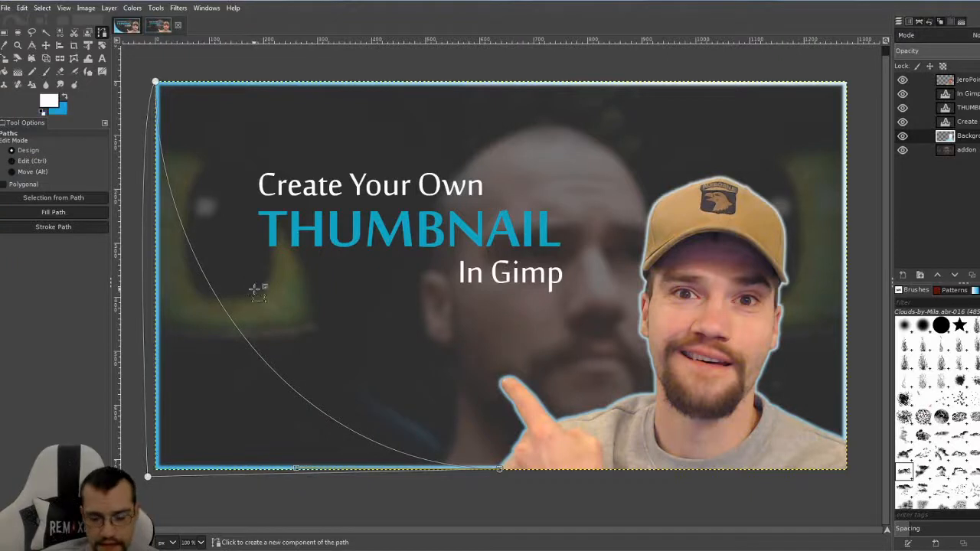
key(Return)
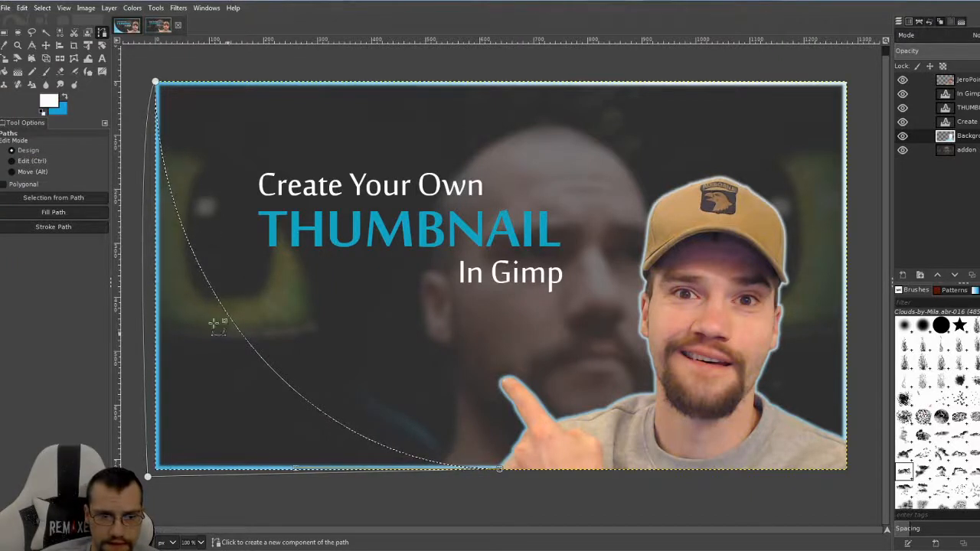
- Feather the curved corner selection by 19 px
click(48, 10)
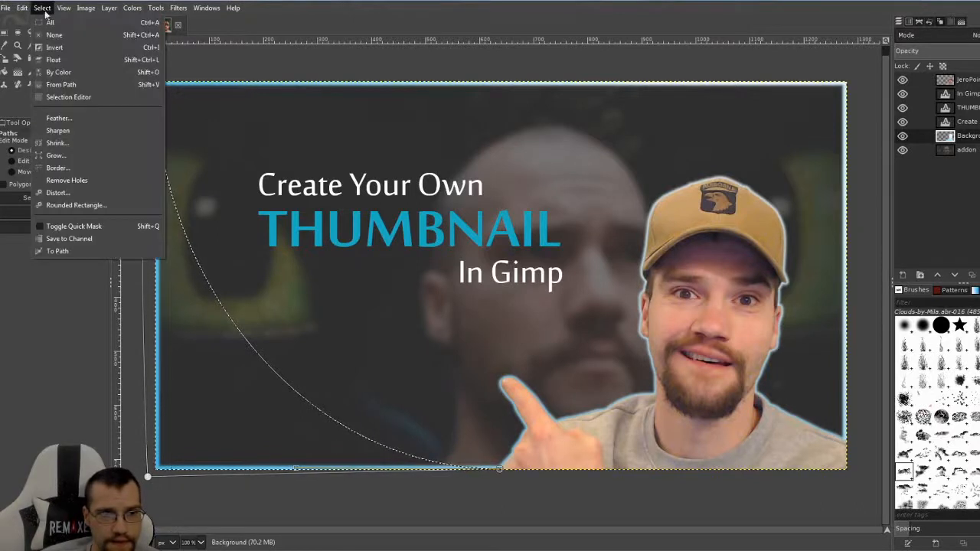
click(66, 123)
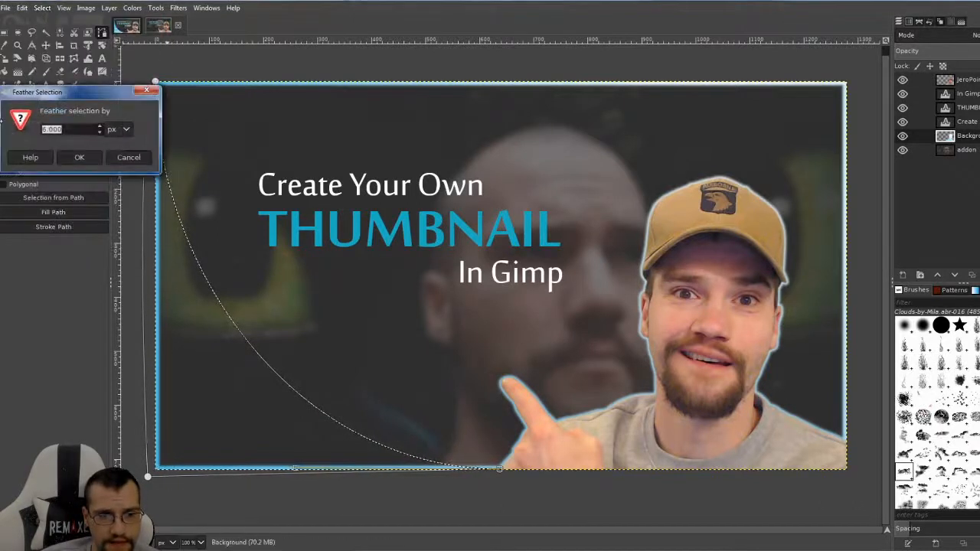
drag(67, 97, 283, 75)
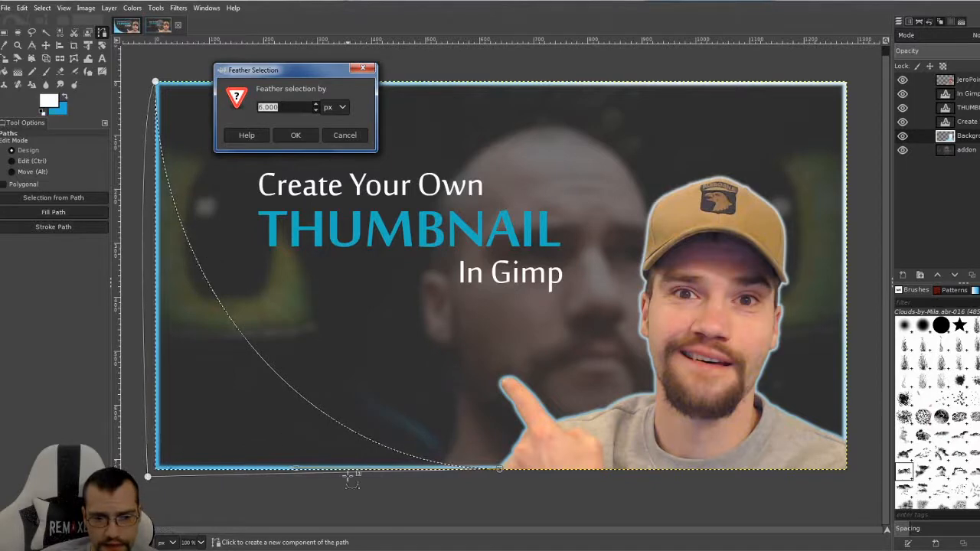
scroll(291, 105, up, 7)
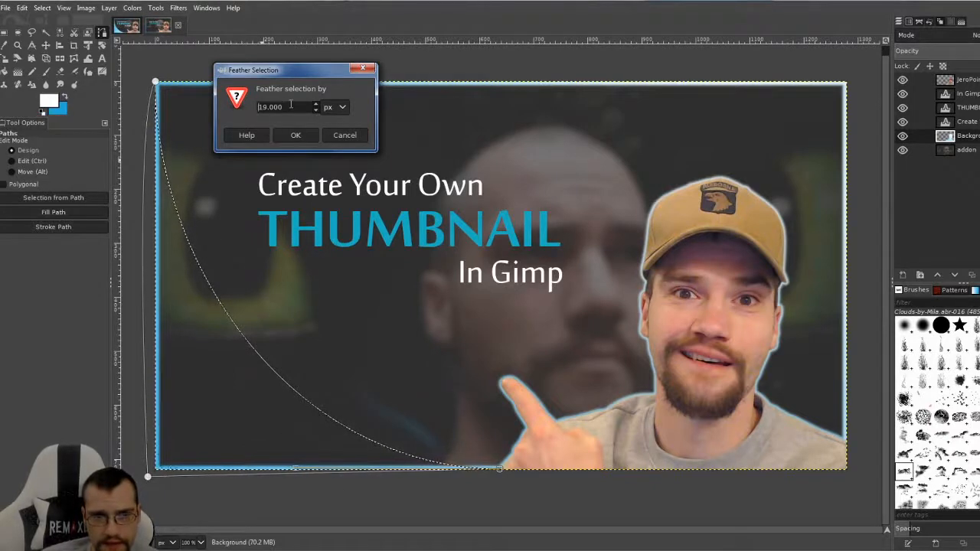
click(295, 135)
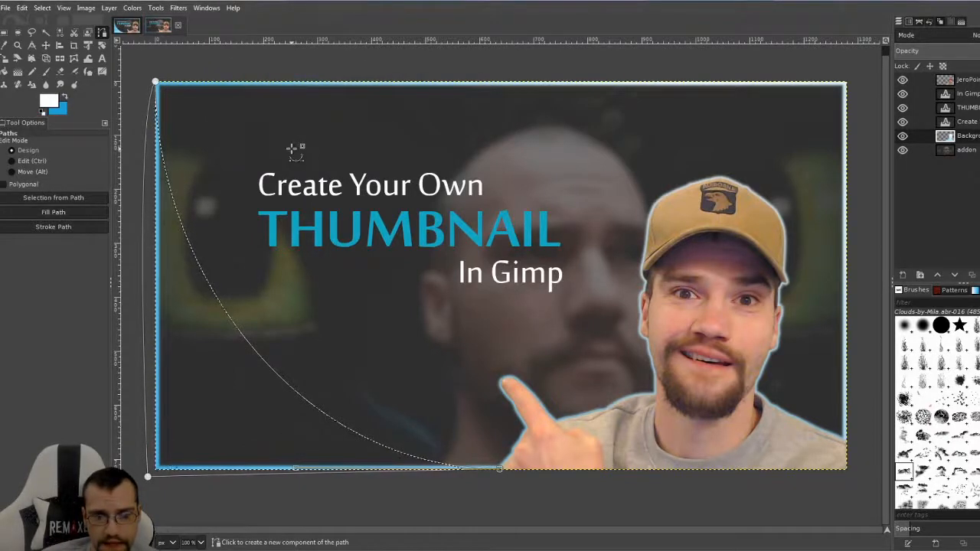
- Fill the corner selection with a radial white-to-blue gradient running from the presenter's cap to about X -525, Y 984 px, beyond the canvas's bottom-left corner
click(17, 72)
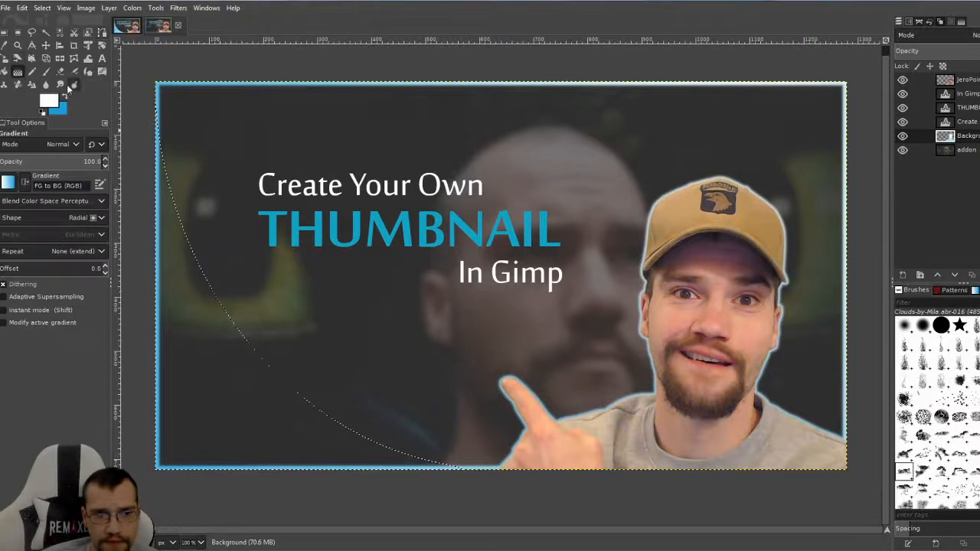
scroll(418, 286, down, 3)
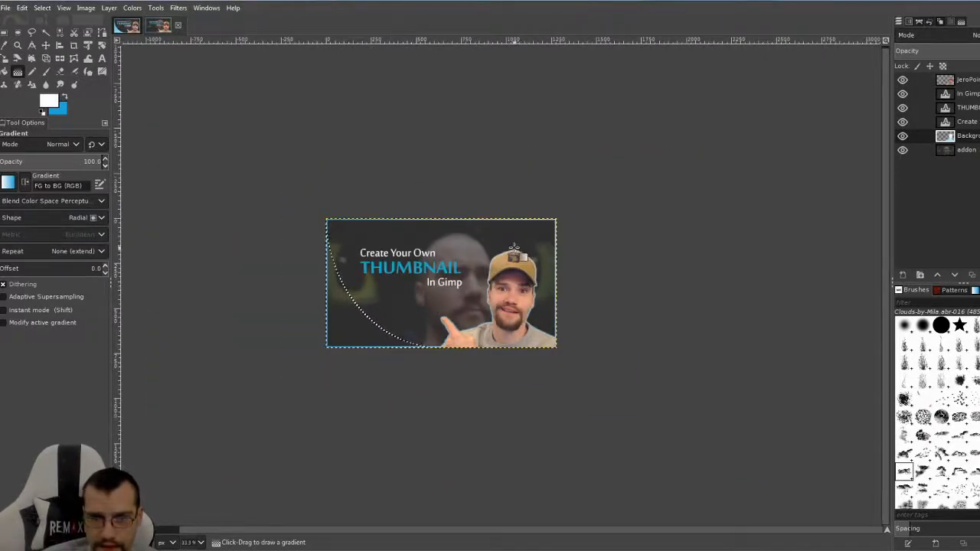
drag(515, 250, 284, 373)
drag(278, 375, 231, 395)
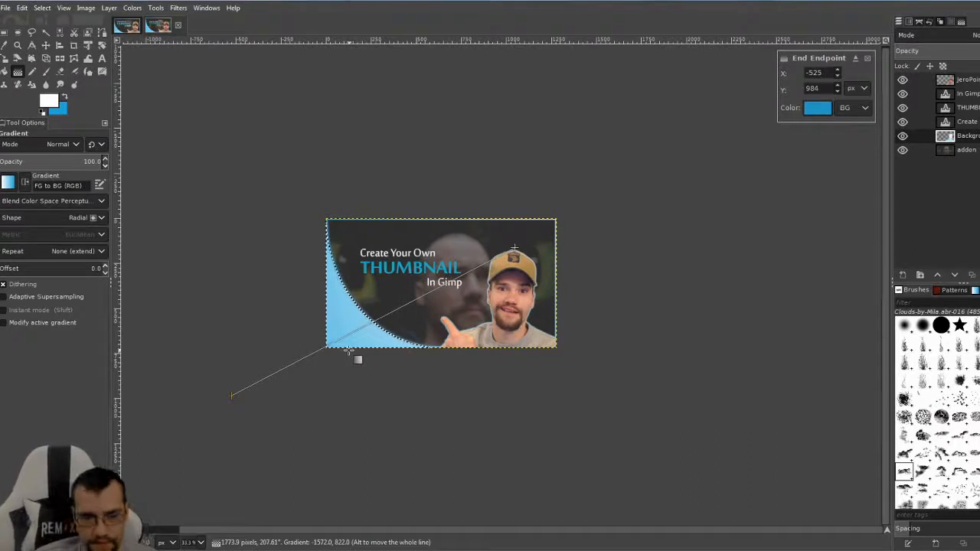
key(Return)
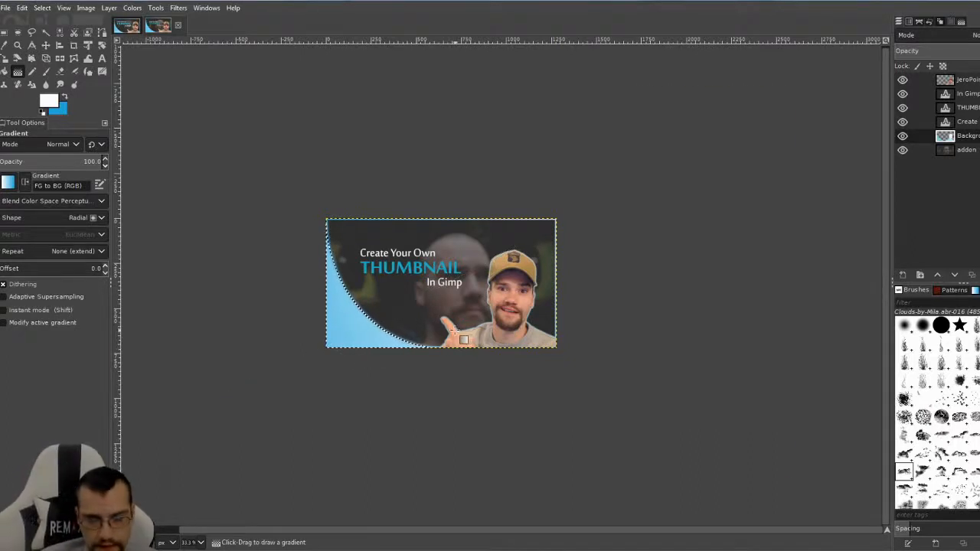
- On the Background layer, make a rectangular selection of about 678 × 278 px around the three lines of title text
key(1)
drag(360, 323, 417, 325)
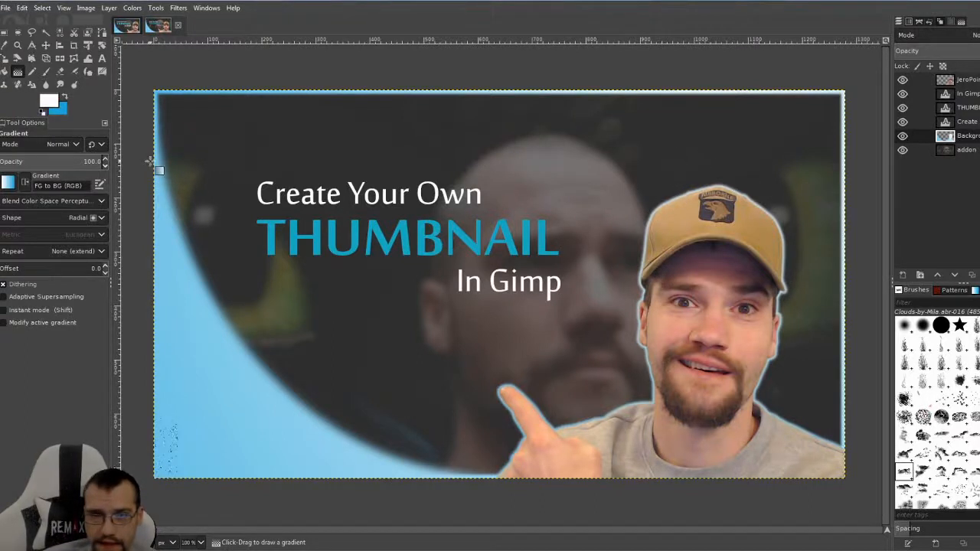
click(4, 33)
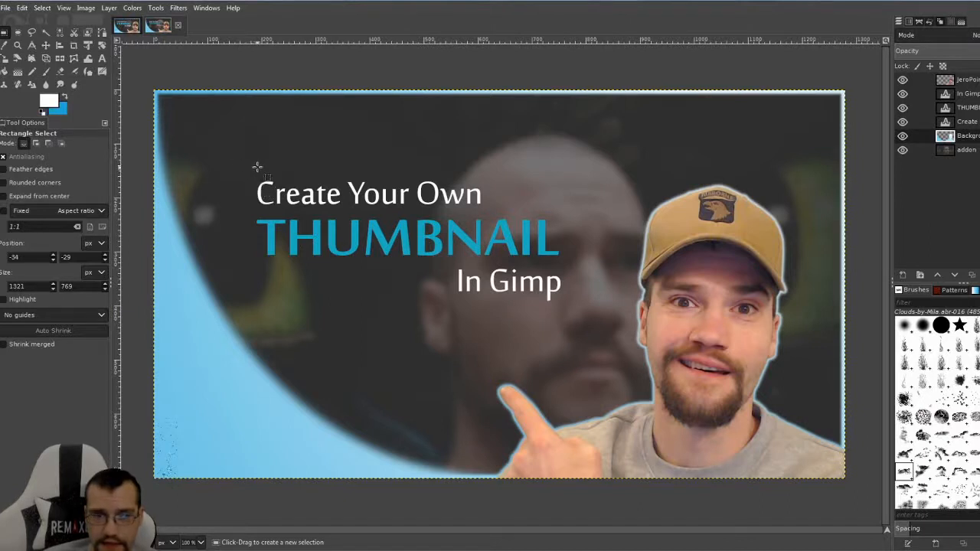
click(946, 126)
click(944, 138)
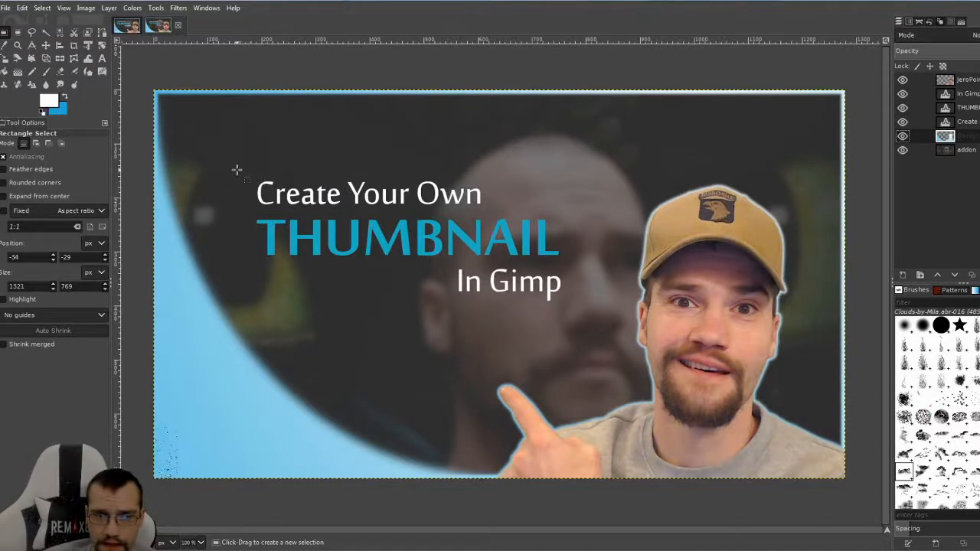
drag(237, 171, 603, 319)
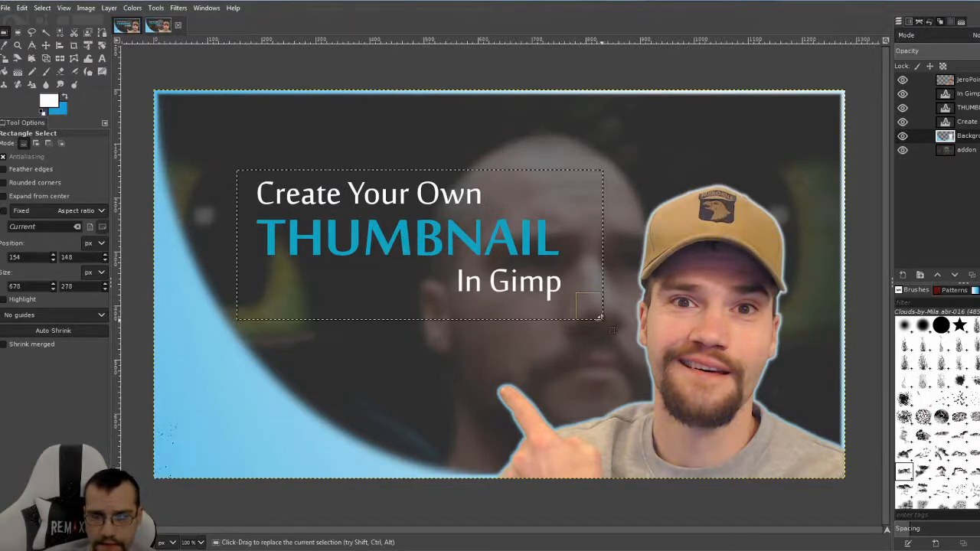
- Round the corners of the rectangular selection around the title with a radius of 50%
click(42, 8)
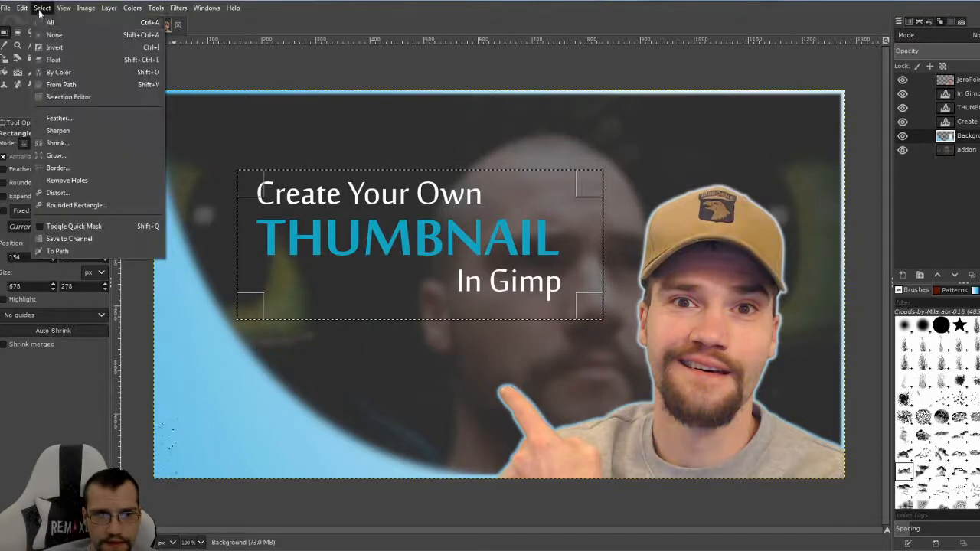
click(72, 206)
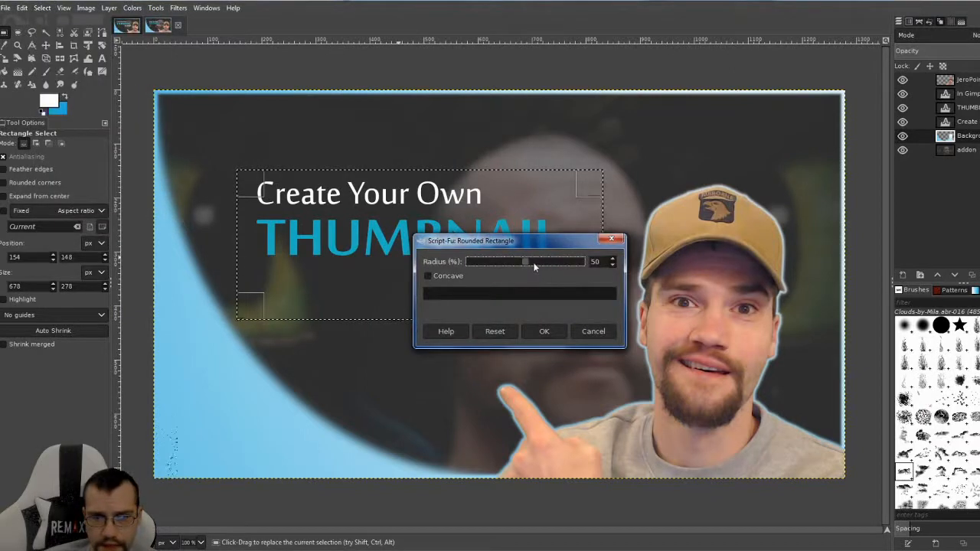
mouse_move(526, 261)
mouse_down()
mouse_move(549, 263)
mouse_move(527, 261)
mouse_up()
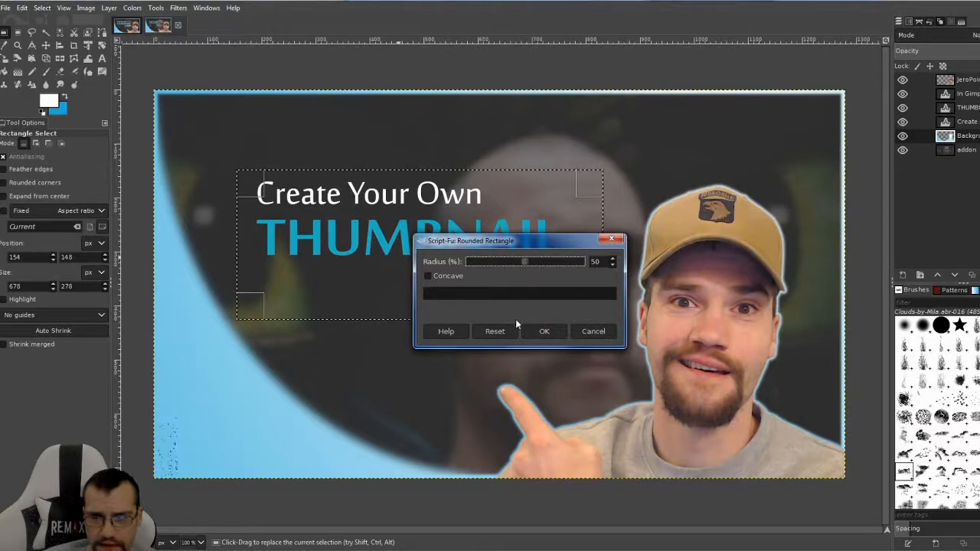
click(534, 329)
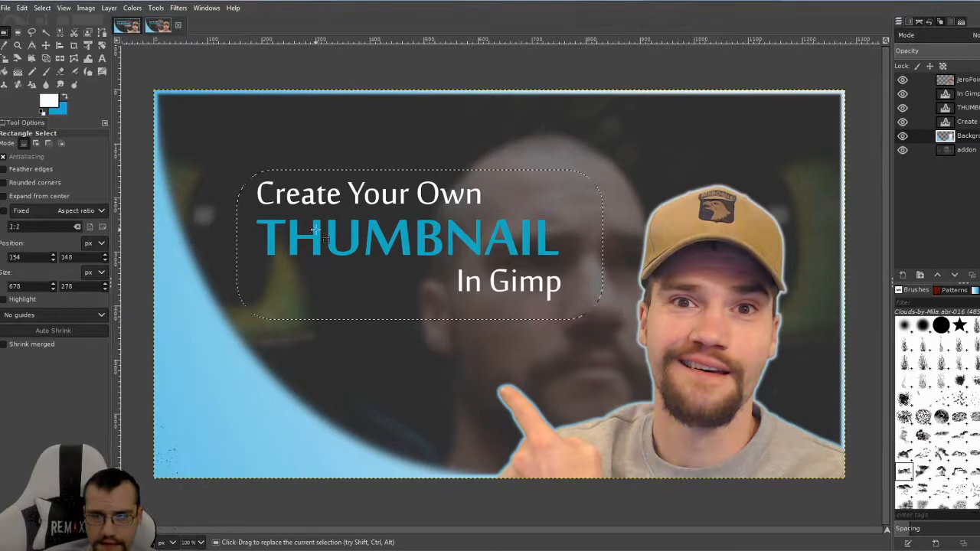
click(44, 9)
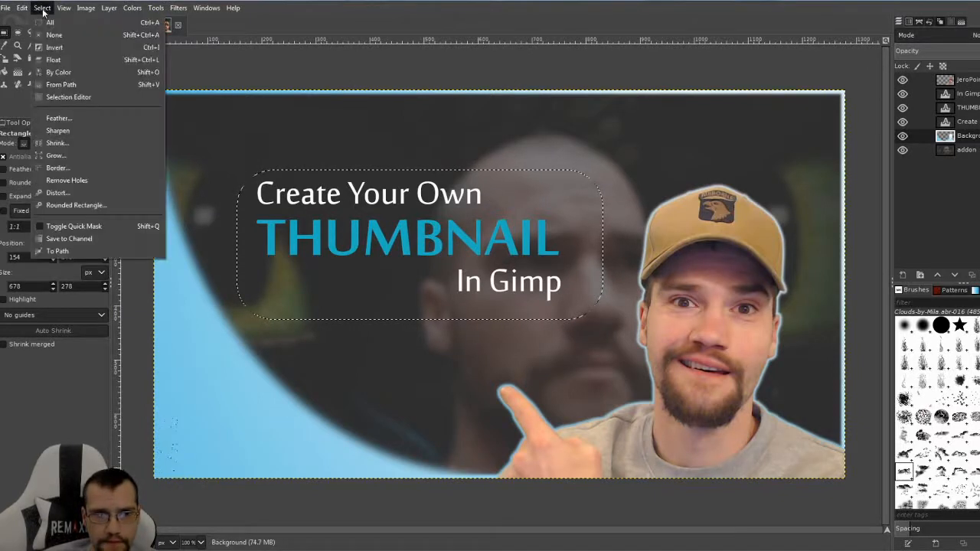
click(43, 9)
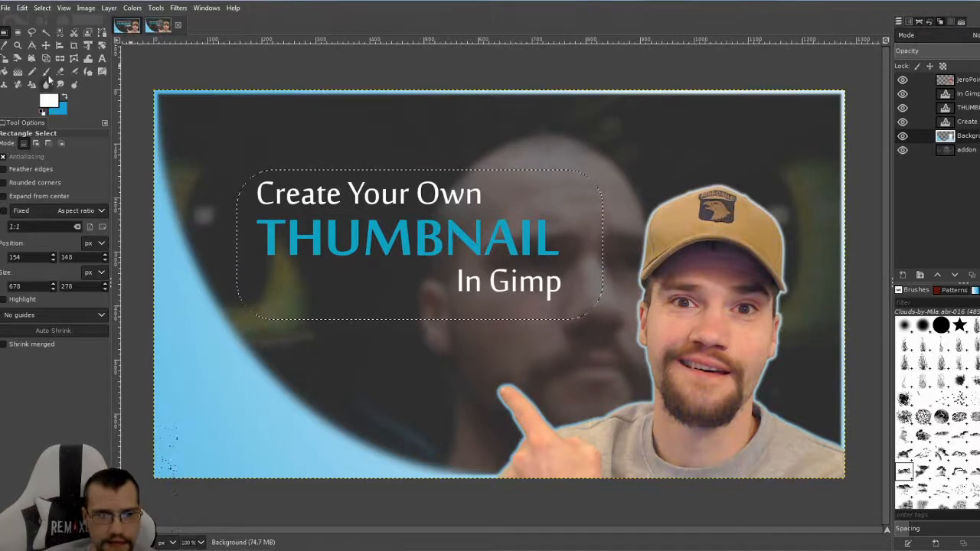
- Change the foreground colour to the dark grey saved in the colour history
click(53, 100)
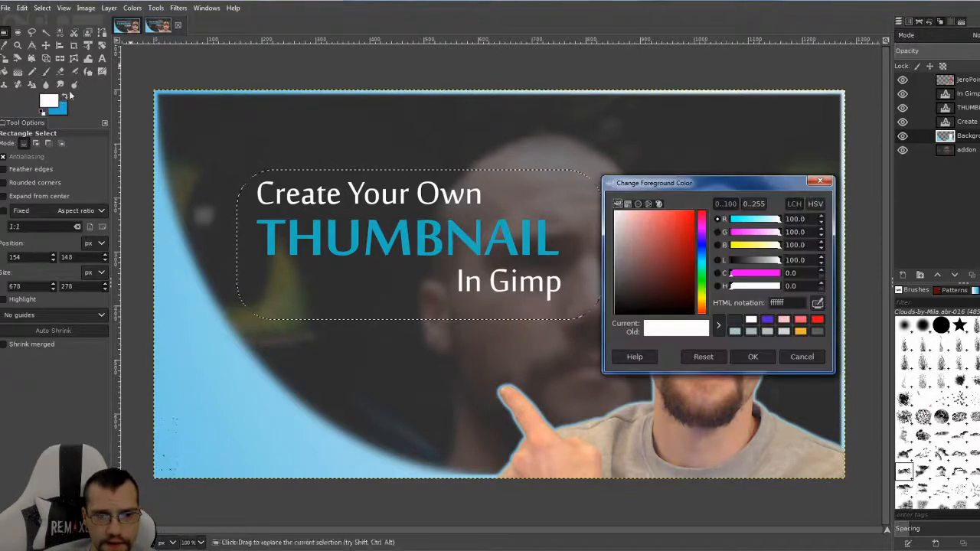
click(737, 320)
click(754, 357)
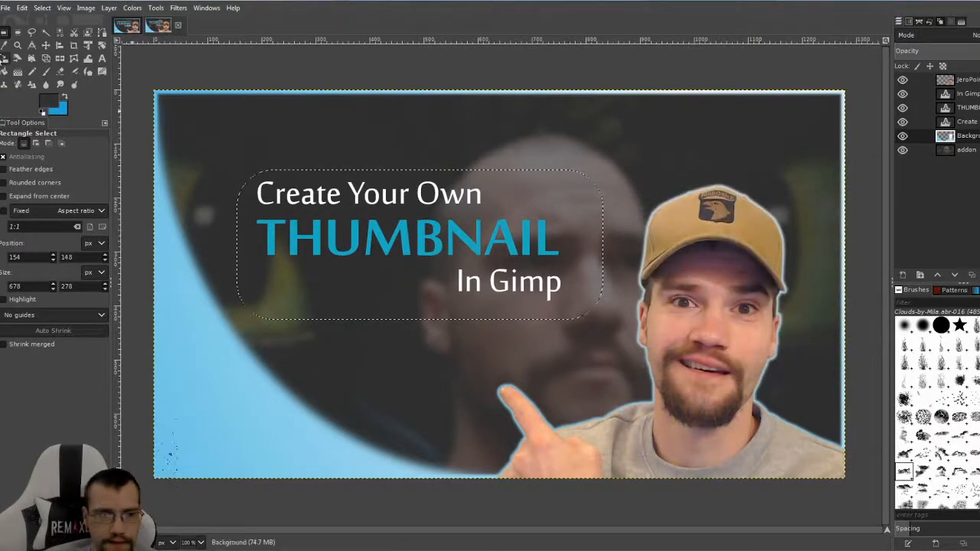
- Try filling the rounded selection around the title with the dark grey foreground colour at full opacity
click(5, 72)
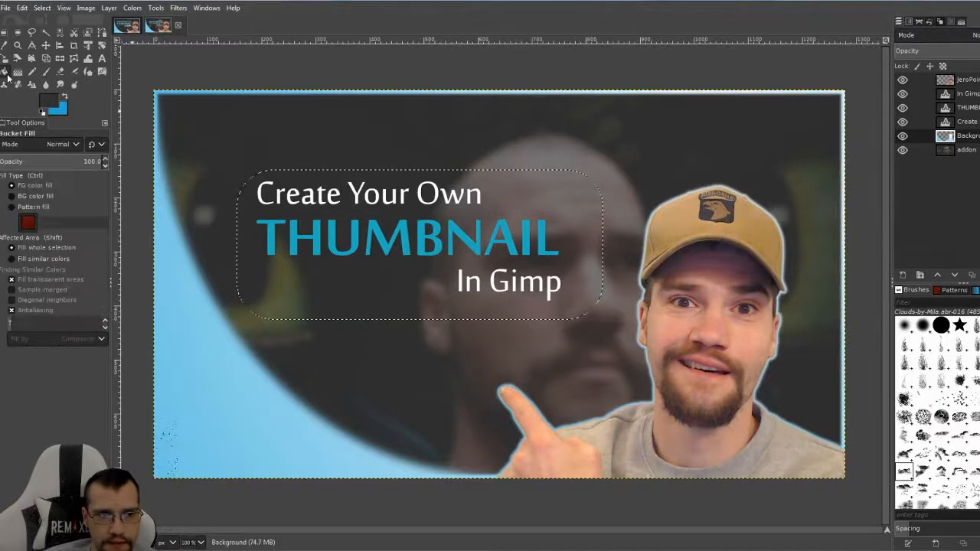
click(317, 282)
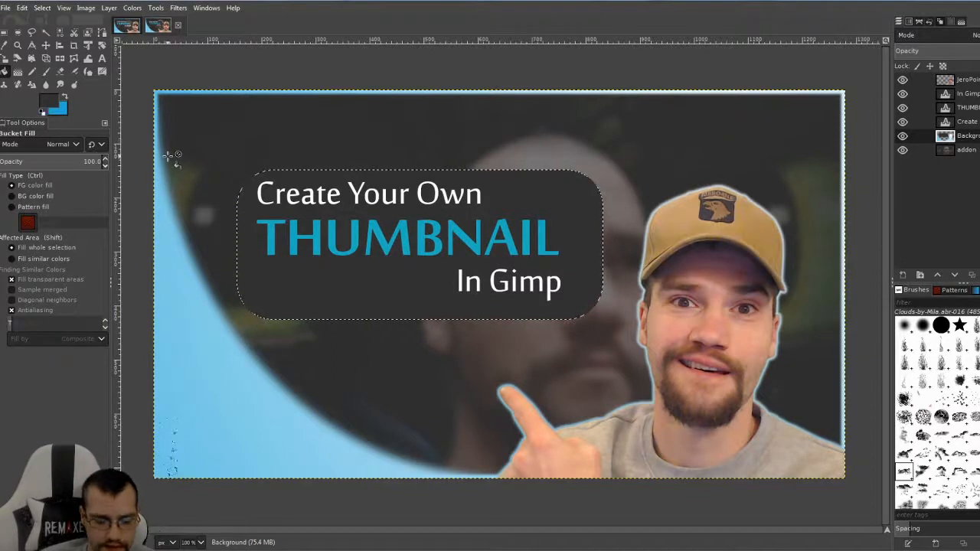
key(ctrl+z)
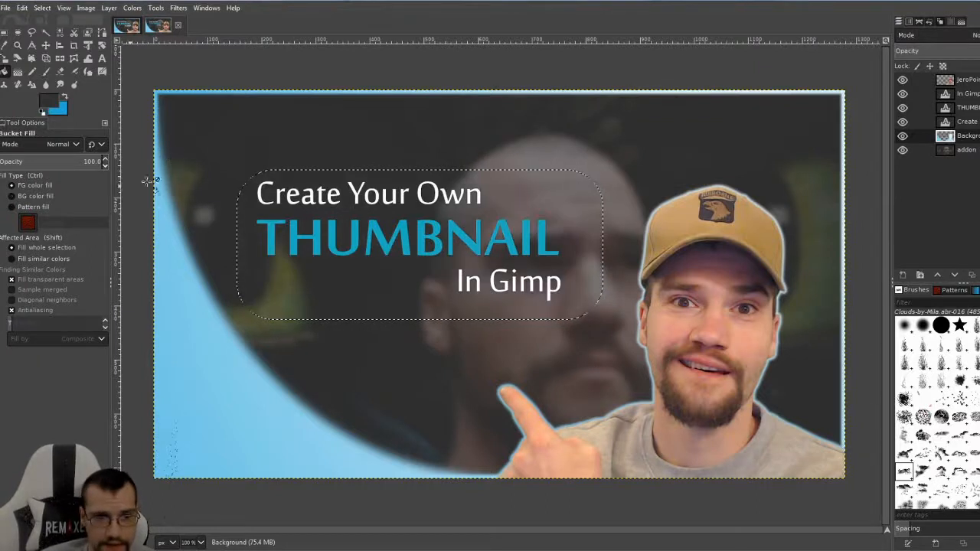
- Fill the rounded selection around the title with dark grey, using a Bucket Fill opacity of 65.6
click(58, 161)
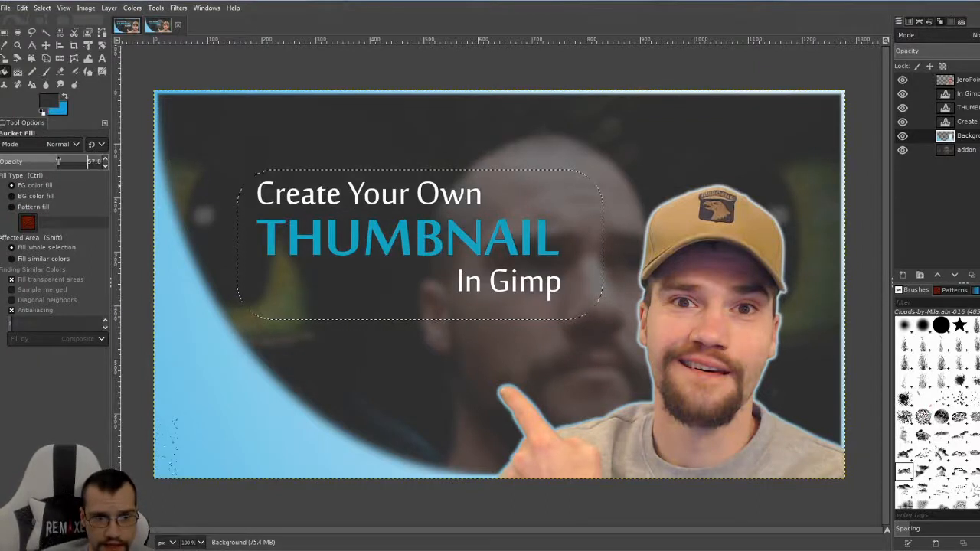
drag(55, 161, 22, 161)
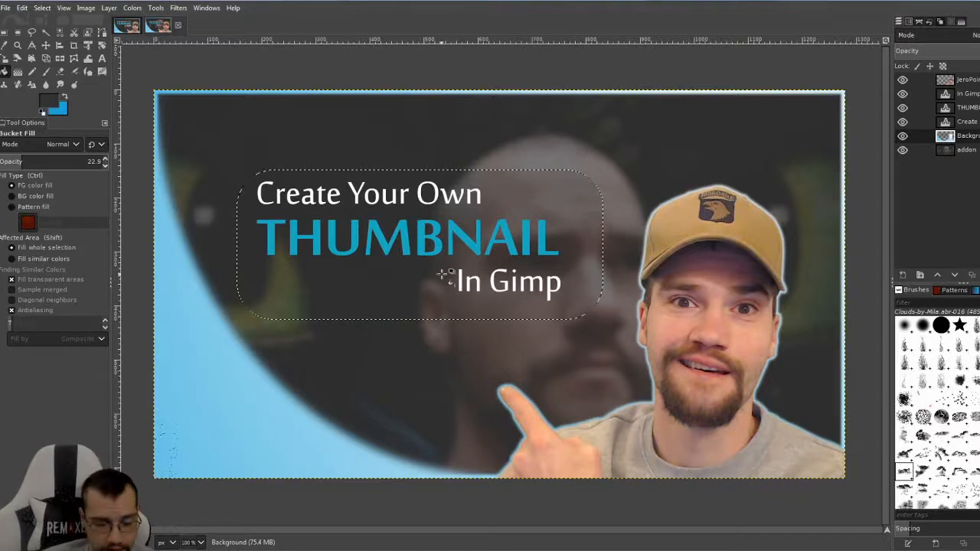
key(ctrl)
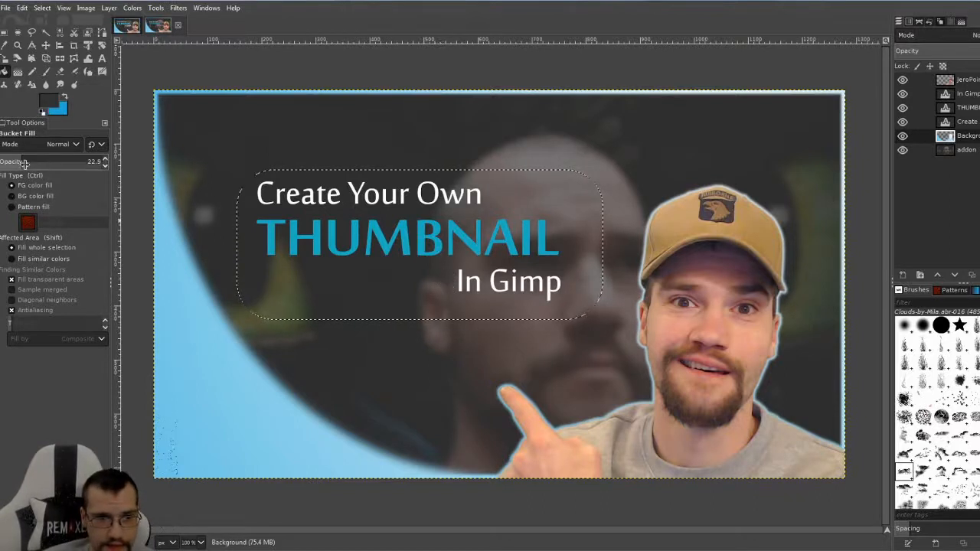
drag(23, 162, 52, 161)
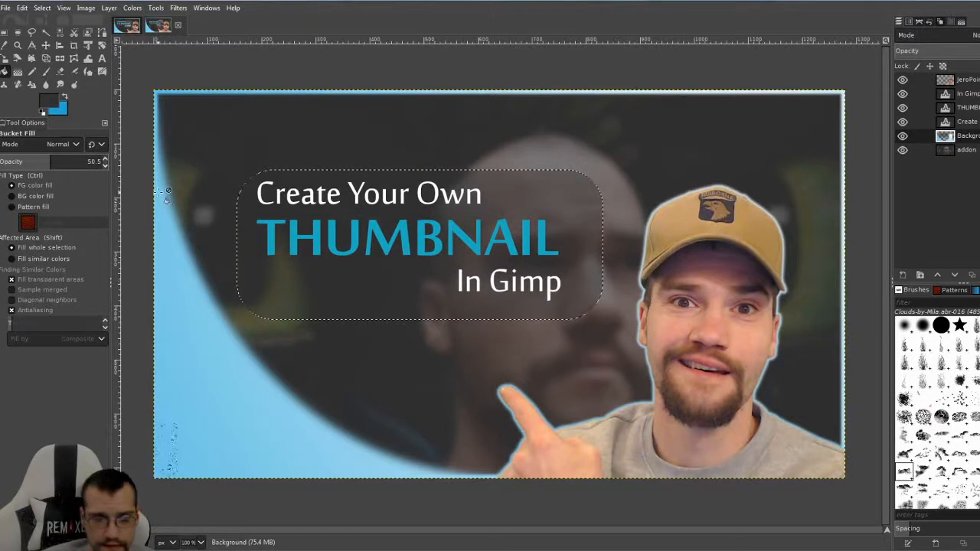
drag(49, 162, 86, 161)
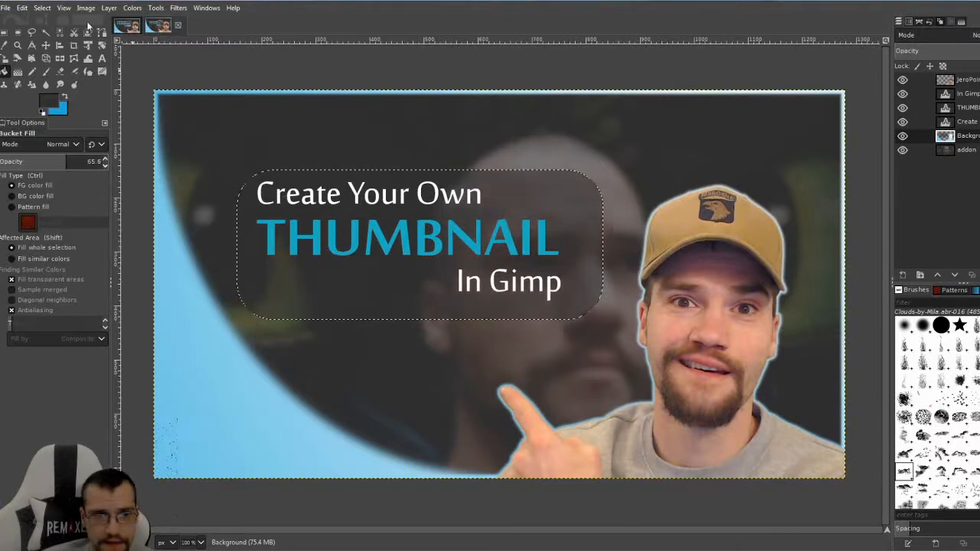
- Convert the rounded title selection into a 2 px border selection with the Smooth border style
click(42, 8)
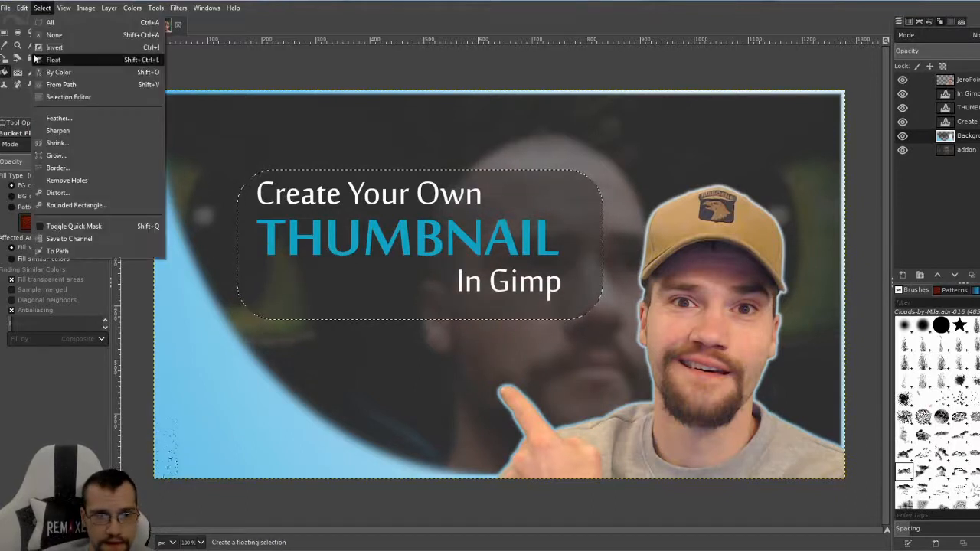
click(59, 170)
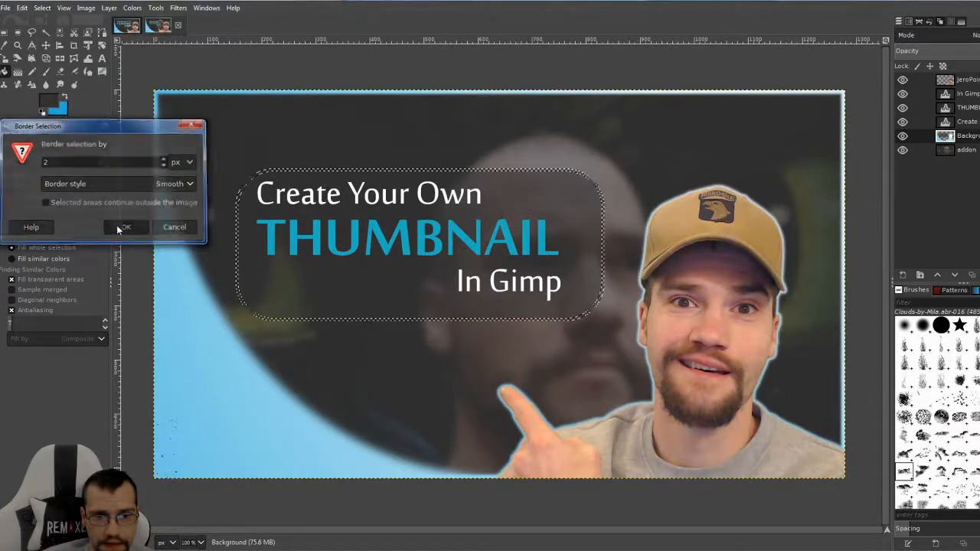
click(117, 226)
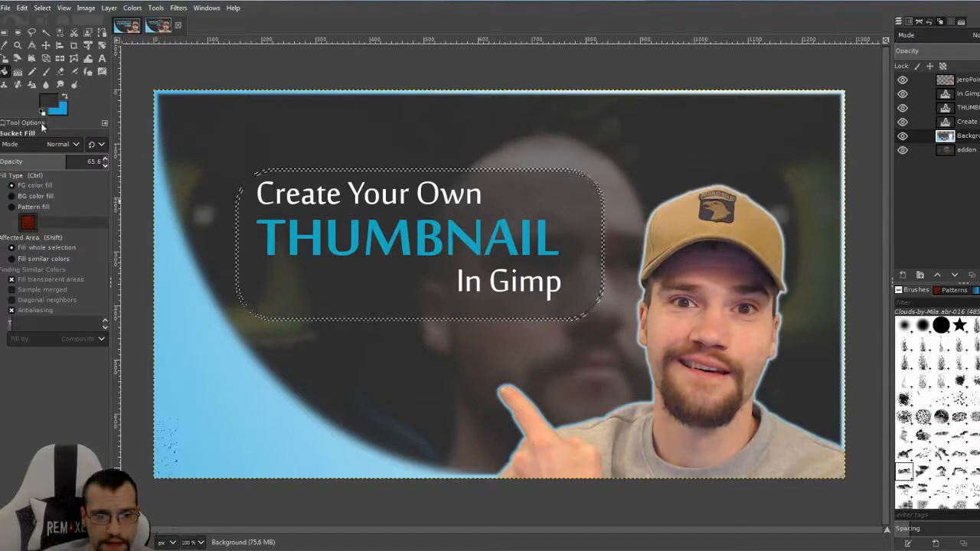
- Swap the foreground and background colours, fill the title box's border selection with blue, and deselect it
click(65, 98)
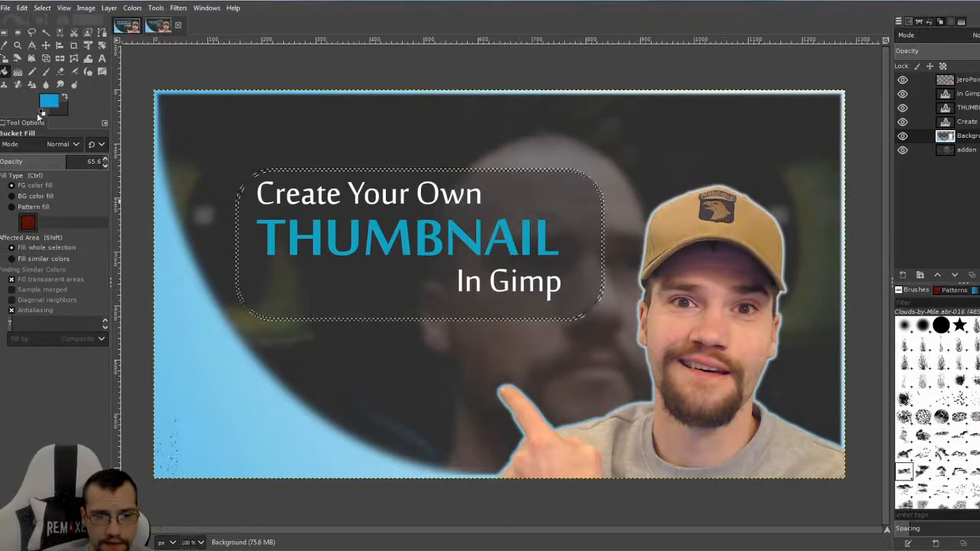
click(67, 98)
click(66, 98)
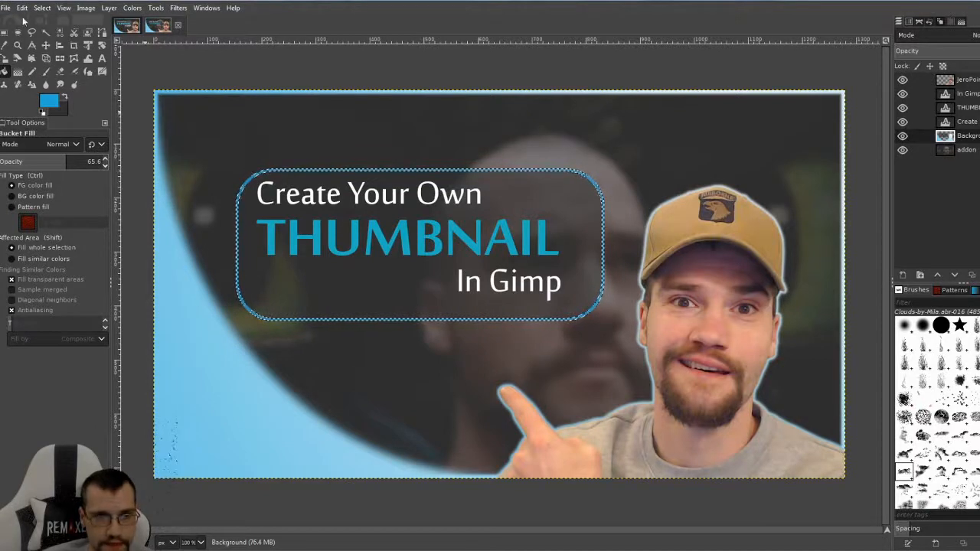
key(ctrl+shift)
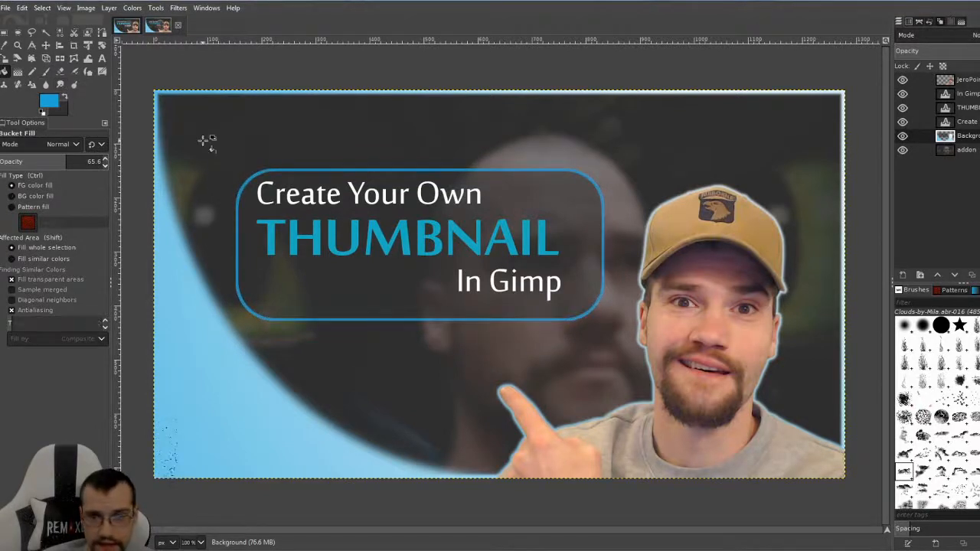
- Undo the title box's blue outline and dark grey fill, along with its rounded rectangular selection
ctrl+scroll(208, 142, down, 2)
ctrl+scroll(207, 146, up, 1)
scroll(156, 130, up, 1)
drag(159, 135, 241, 146)
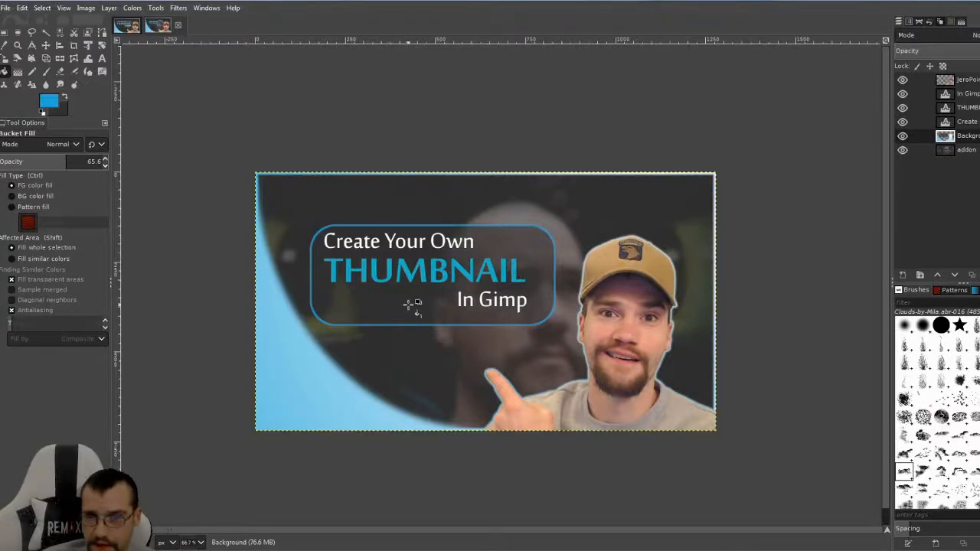
key(ctrl)
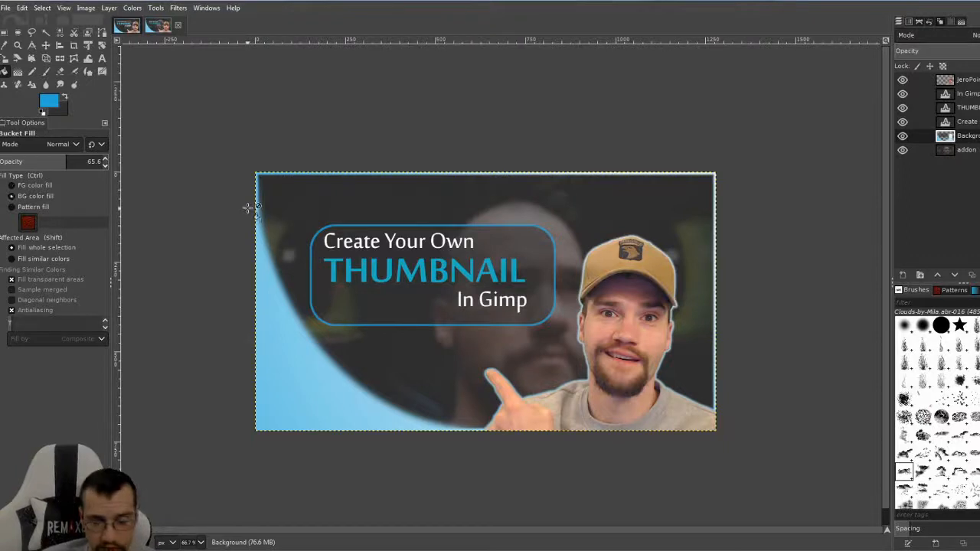
key(ctrl+z)
key(ctrl+z)
key(ctrl+z)
key(ctrl+z)
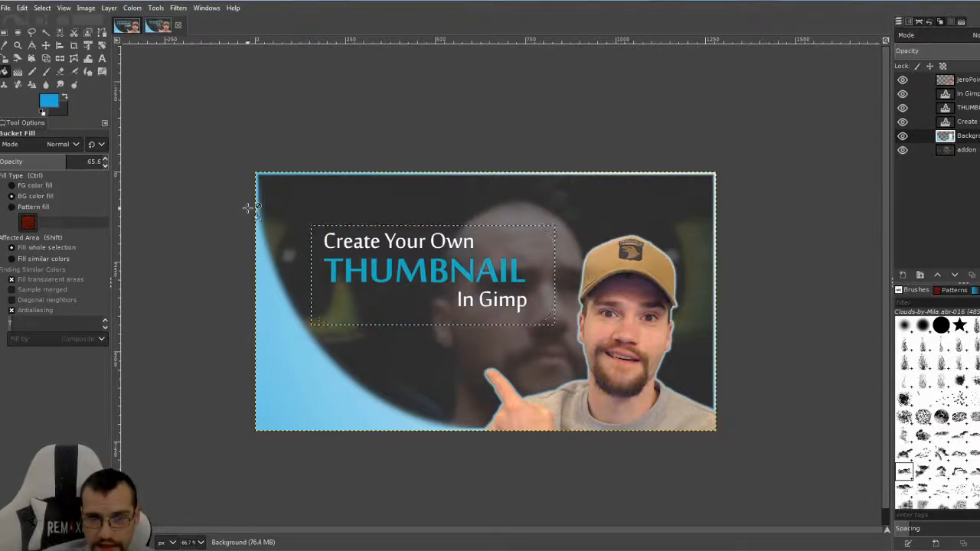
key(ctrl+z)
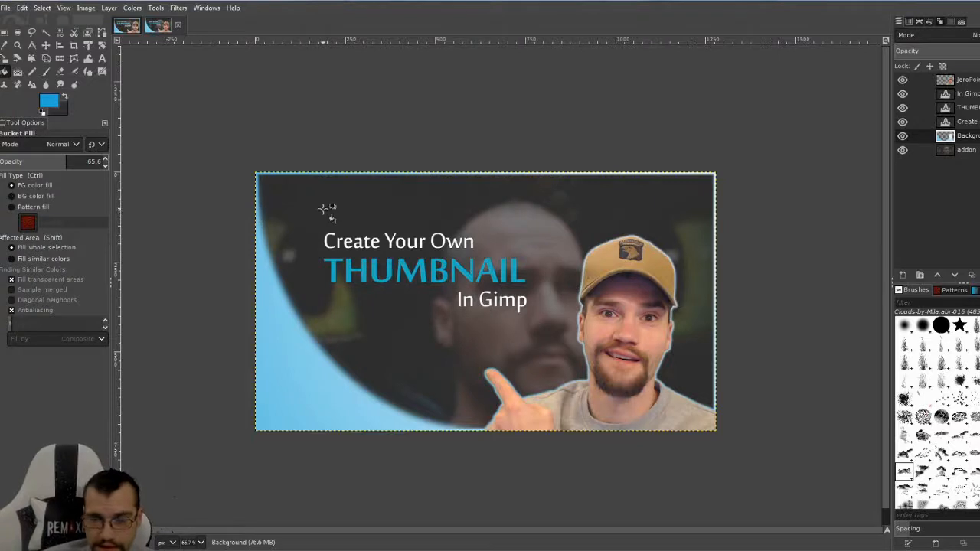